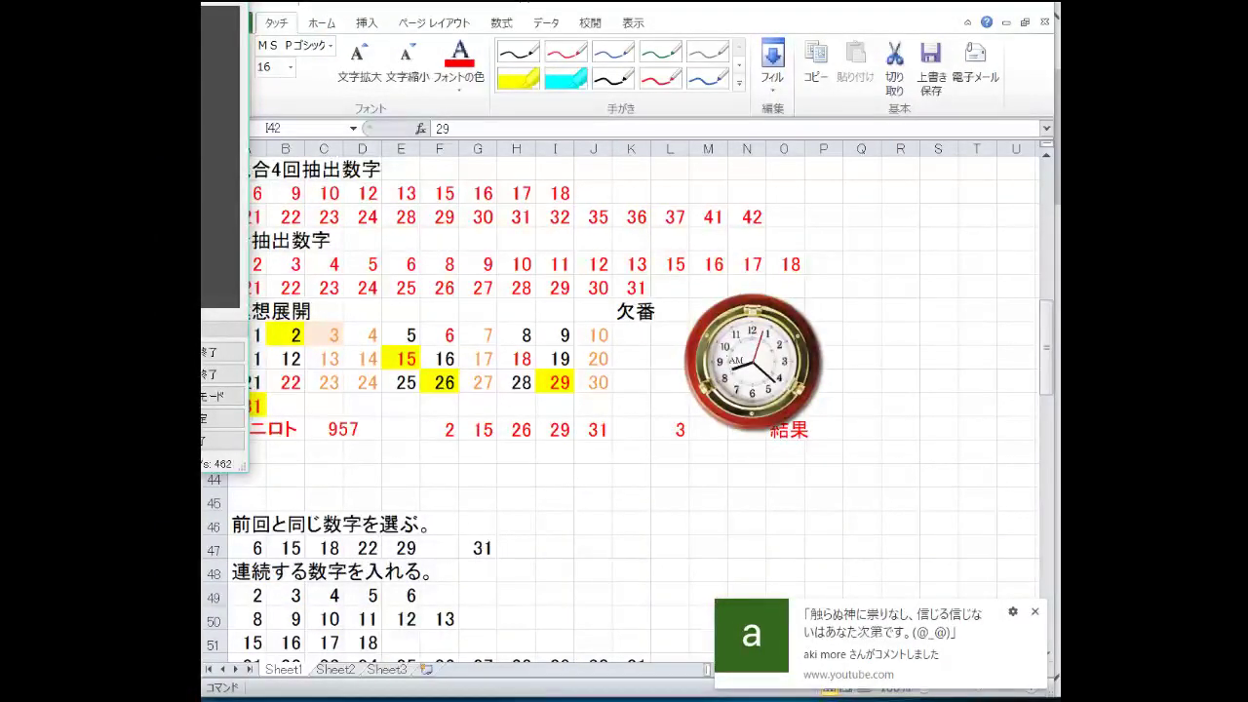
Step: Dismiss the comment notification and move the floating clock off the sheet's cells
left_click(1035, 612)
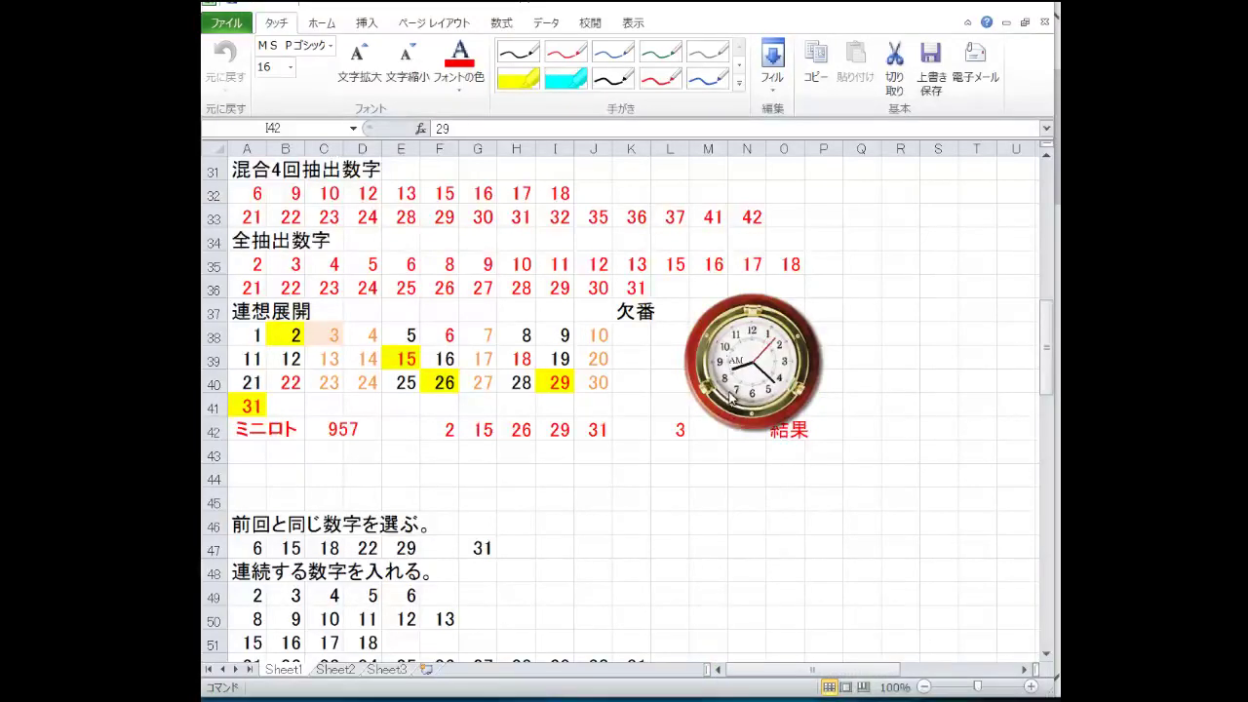
left_click_drag(727, 400, 941, 138)
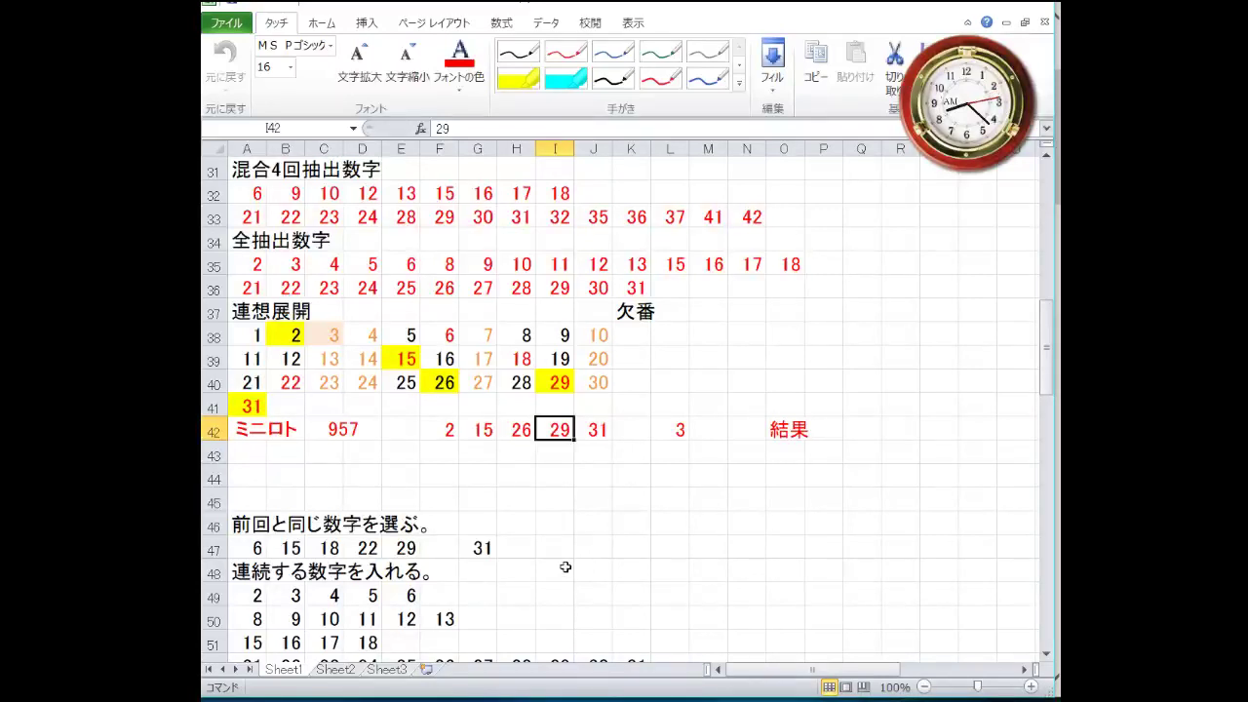
Step: Delete the ミニロト 957 result and the prediction table below it, from A90 through row 206, shifting cells left
scroll(563, 546, "down", 13)
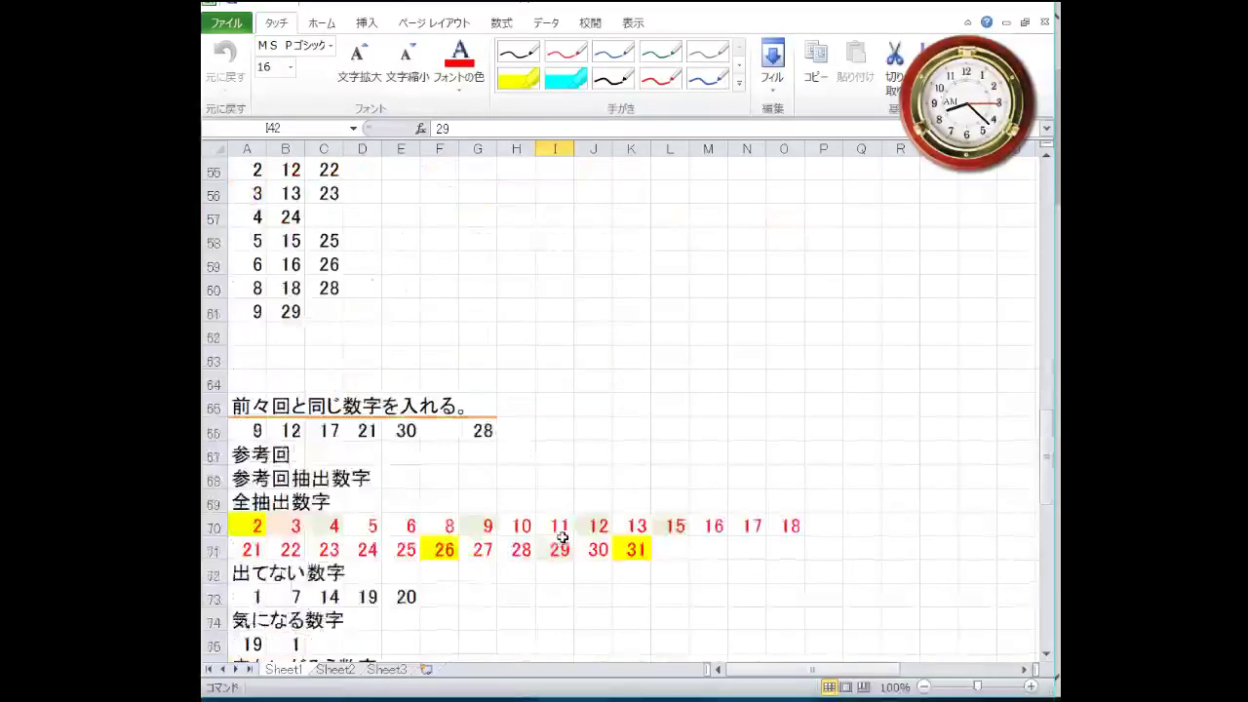
scroll(553, 529, "down", 8)
scroll(552, 529, "up", 2)
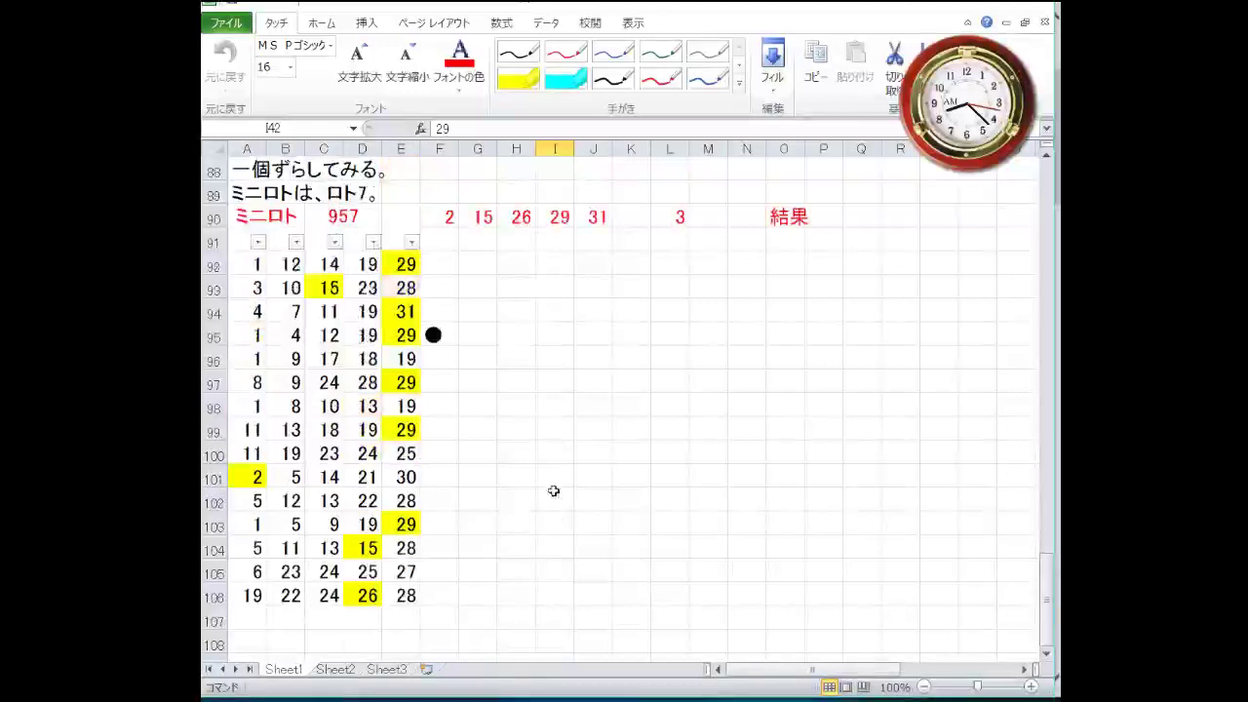
left_click_drag(653, 614, 312, 531)
scroll(310, 532, "down", 3)
left_click_drag(244, 384, 919, 468)
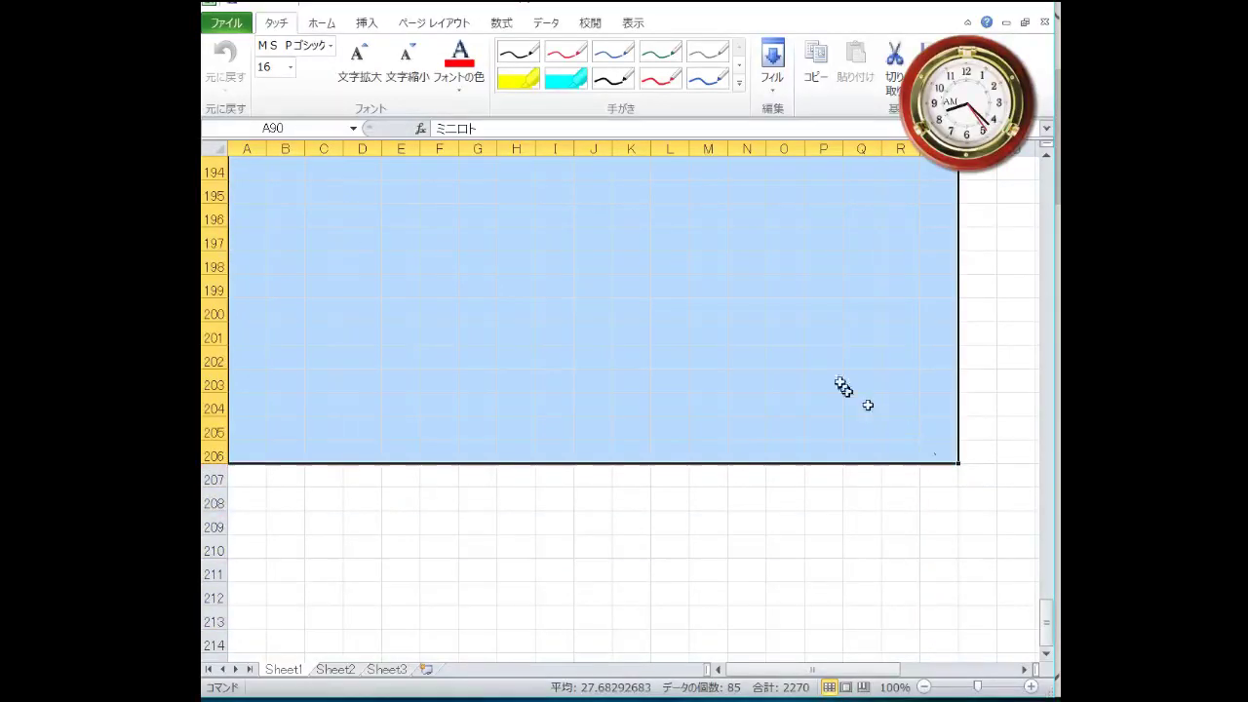
right_click(778, 390)
left_click(726, 494)
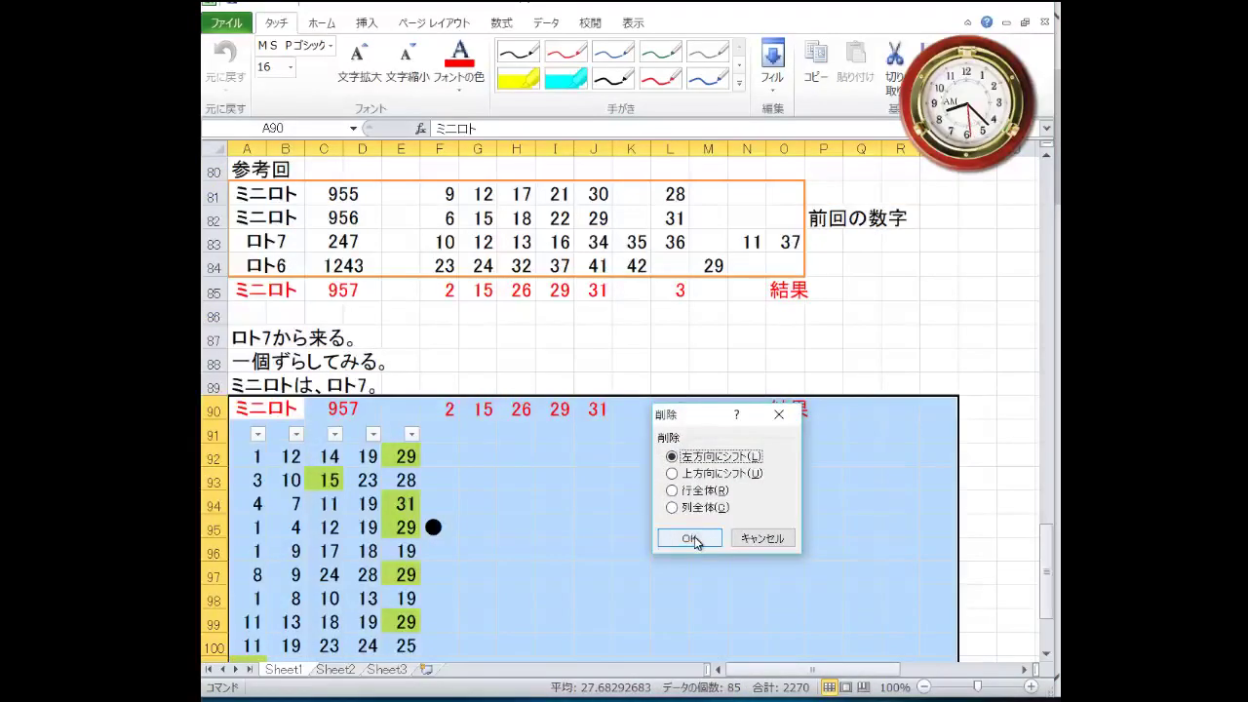
left_click(695, 539)
Step: Delete rows 81–85 with the bordered lottery results under 参考回 and insert five blank rows in their place
scroll(566, 518, "up", 3)
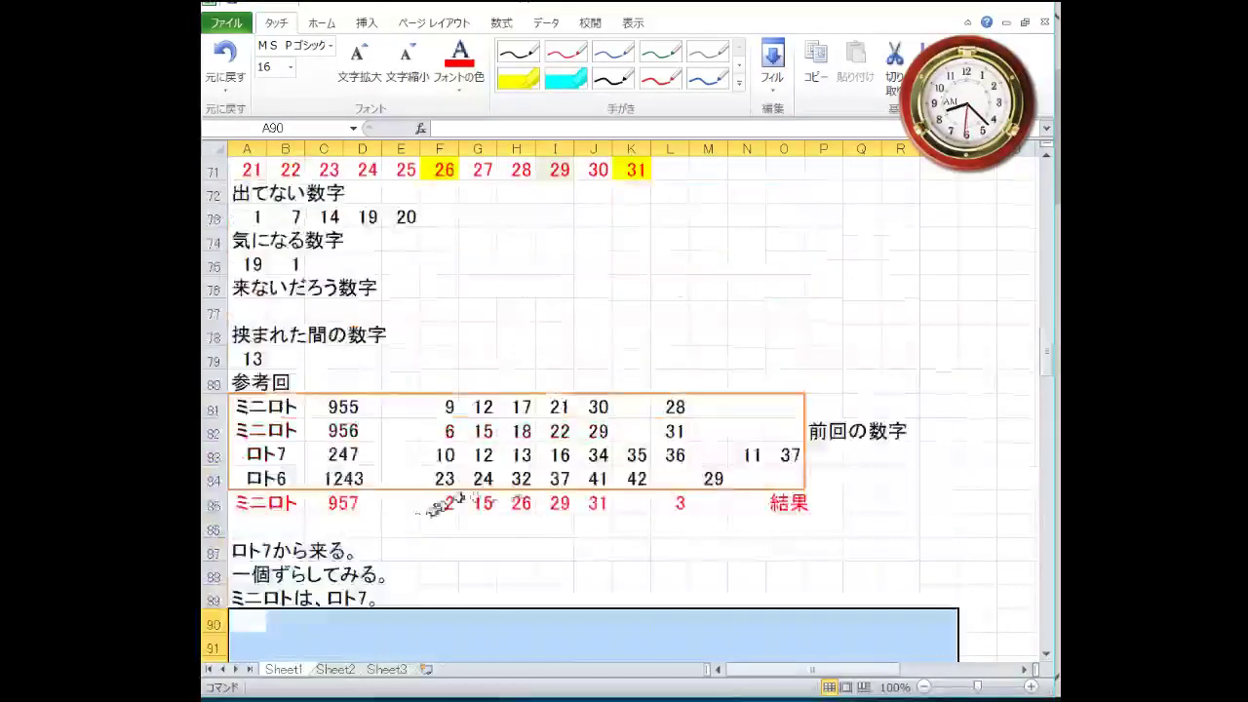
left_click_drag(216, 504, 216, 408)
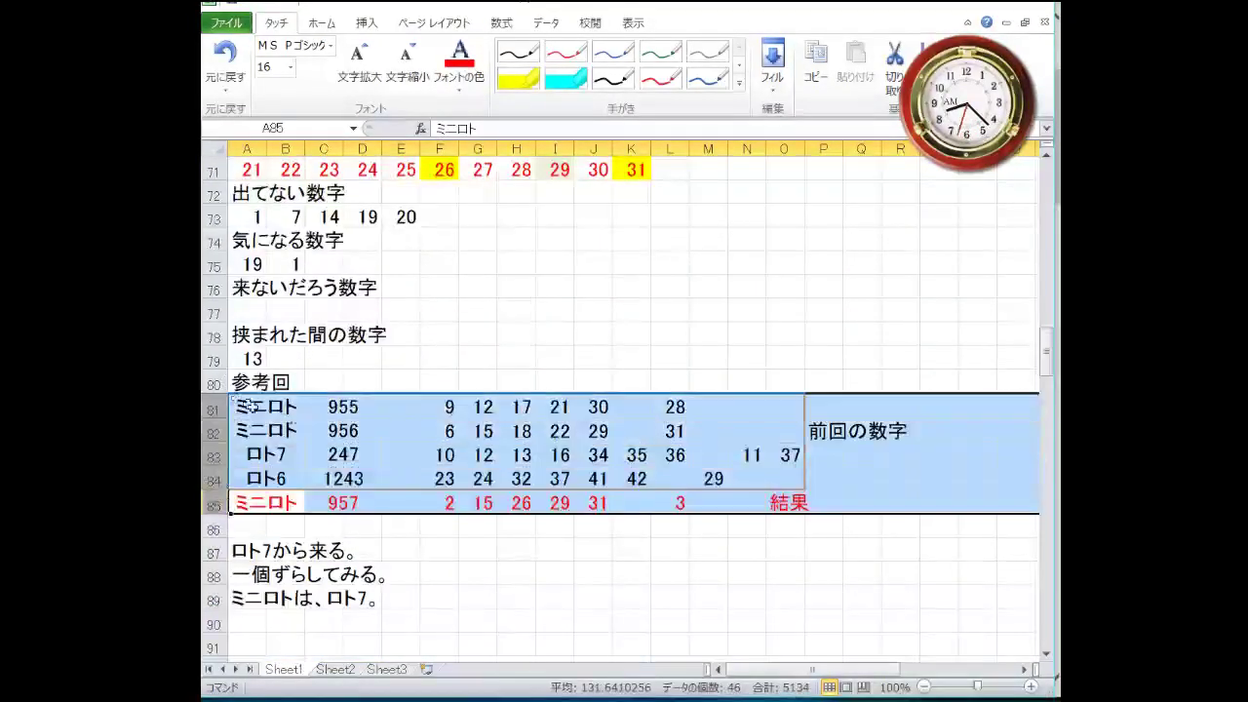
right_click(216, 411)
left_click(262, 552)
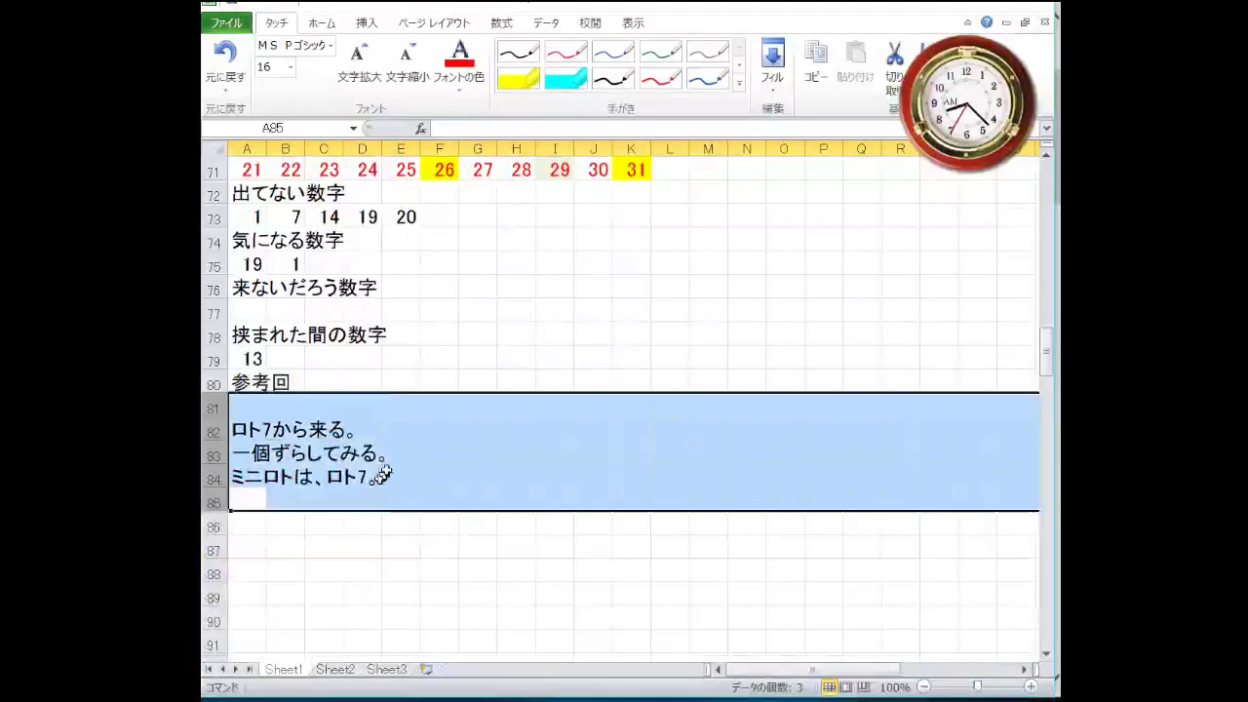
right_click(400, 460)
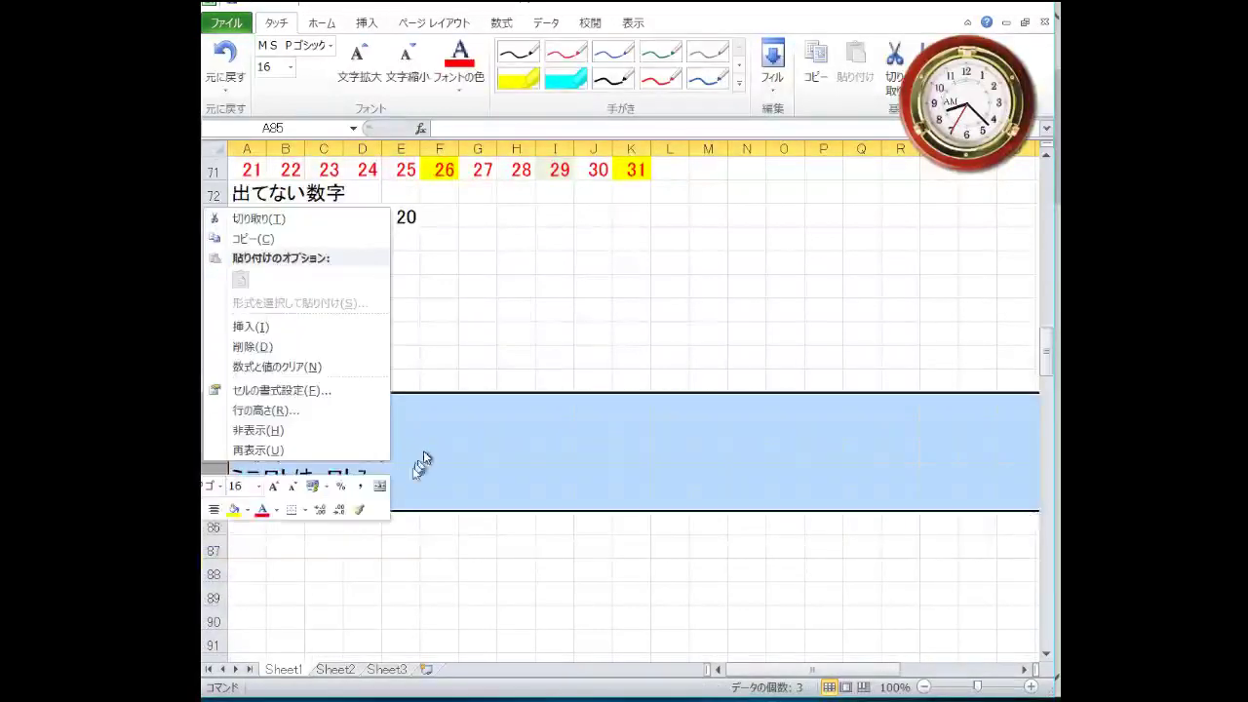
left_click(300, 326)
Step: Clear the number in A79 under 挟まれた間の数字 and the numbers in A75:B75 under 気になる数字
scroll(300, 383, "up", 2)
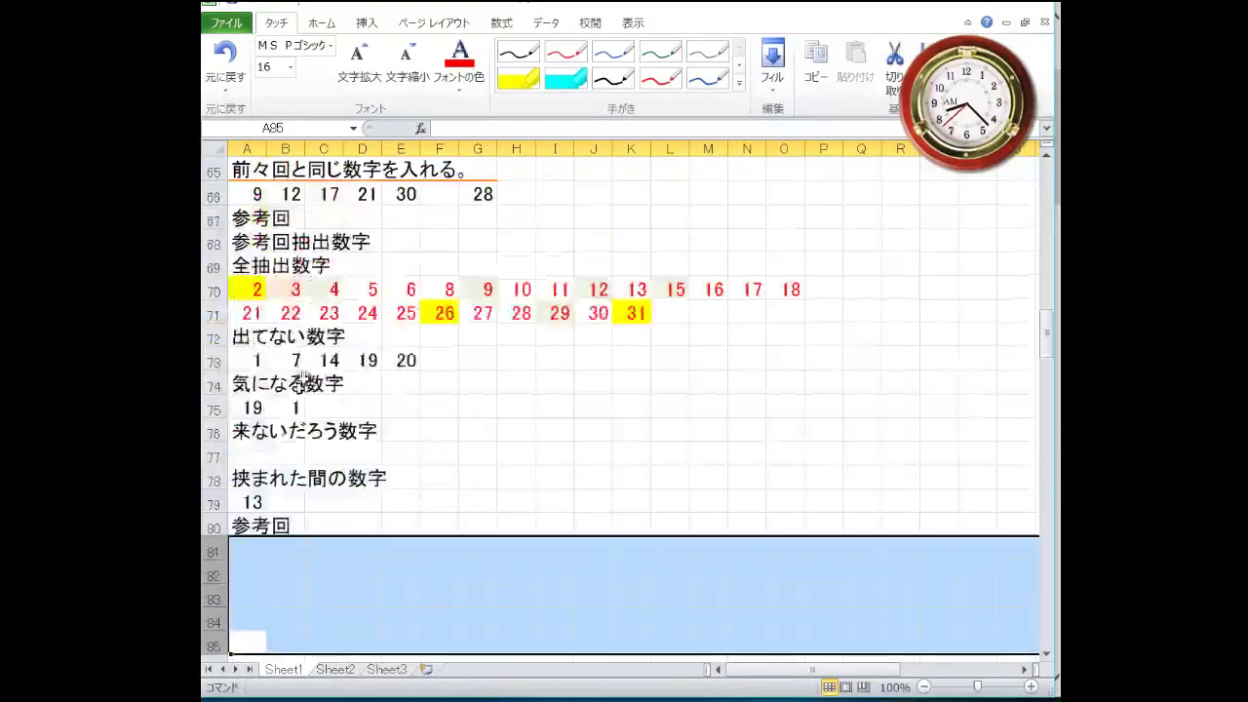
right_click(254, 507)
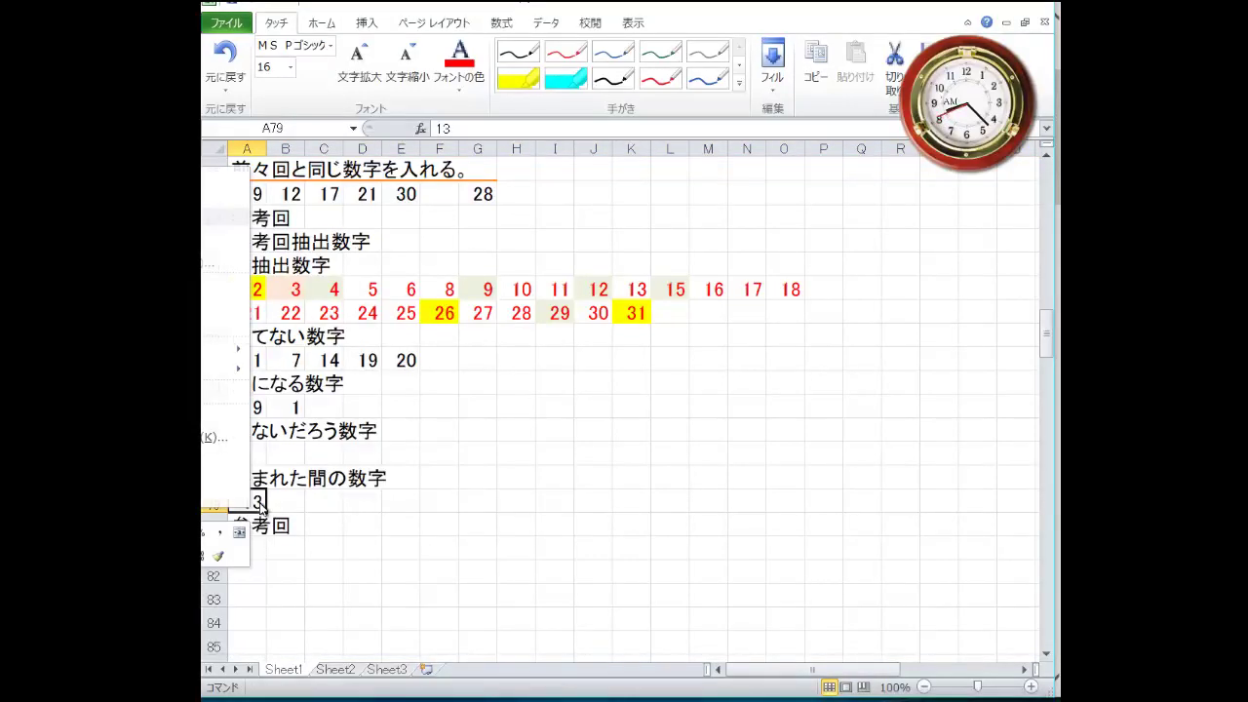
key("Delete")
left_click_drag(253, 411, 293, 409)
type("n")
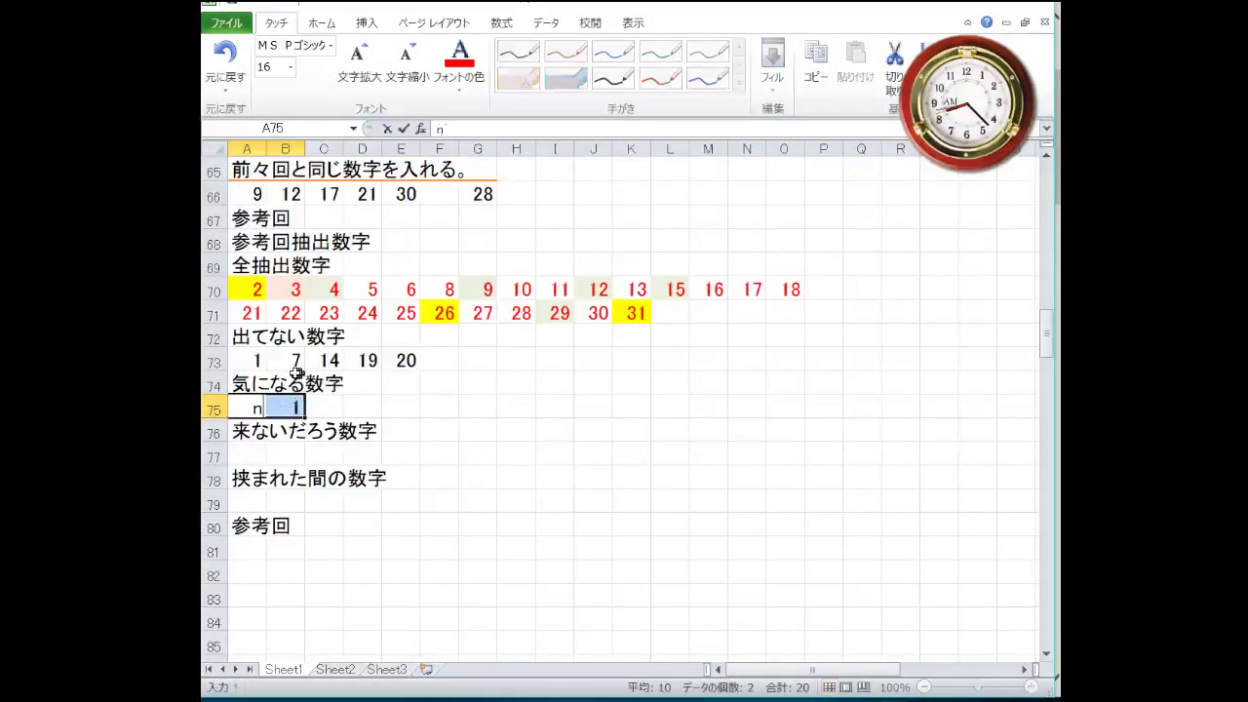
right_click(299, 409)
key("Escape")
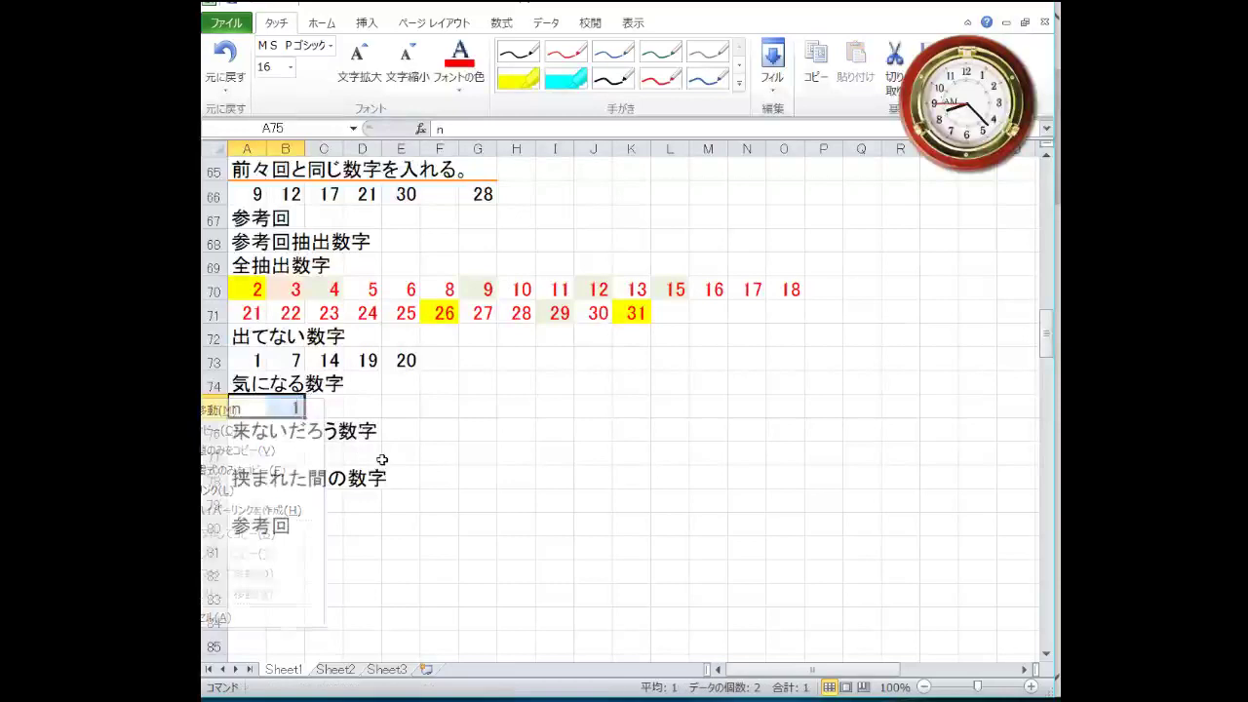
right_click(289, 406)
left_click(249, 200)
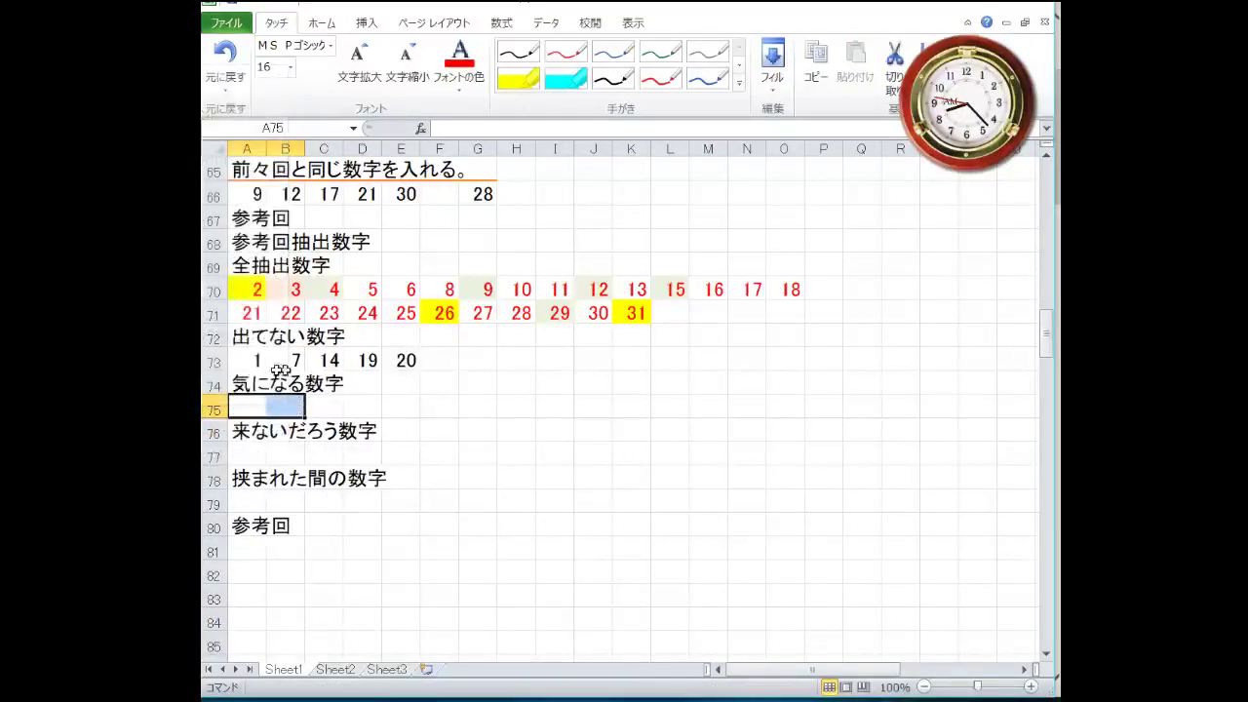
Step: Clear the numbers in A73:E73 under 出てない数字
left_click_drag(252, 361, 387, 361)
right_click(387, 361)
left_click(249, 181)
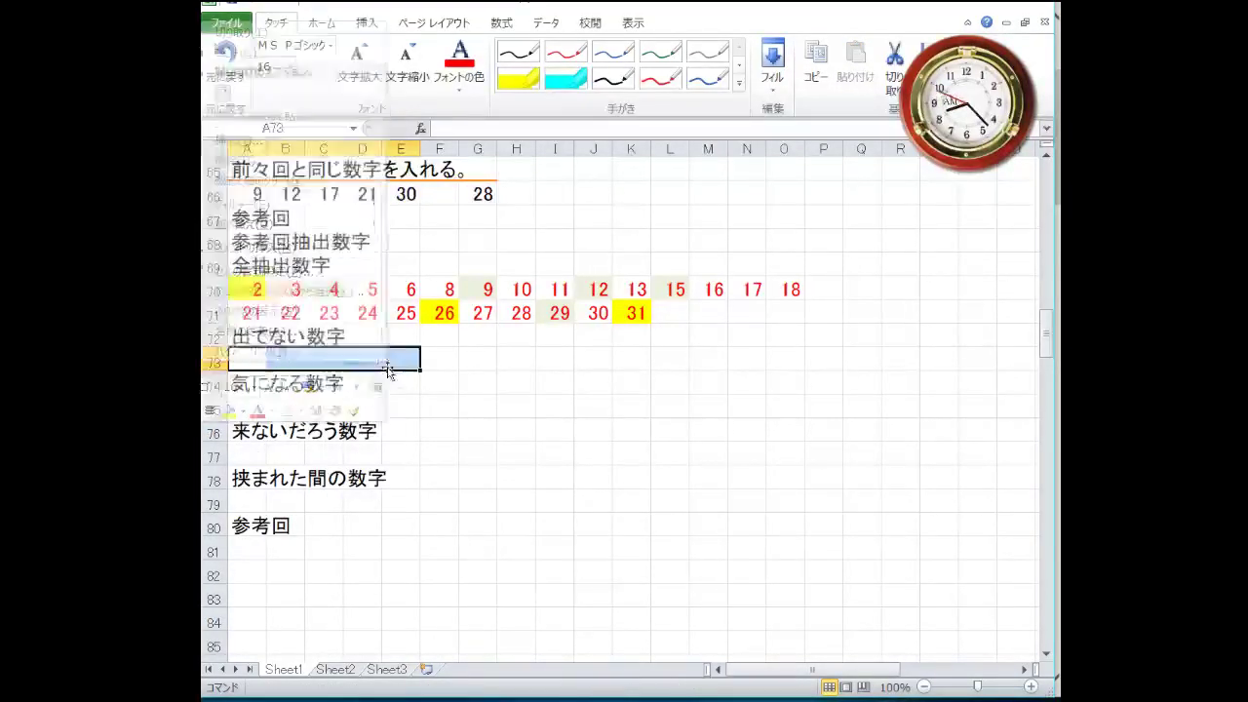
Step: Delete rows 70–71 with the numbers under 全抽出数字 and insert two blank rows in their place
left_click_drag(208, 313, 234, 293)
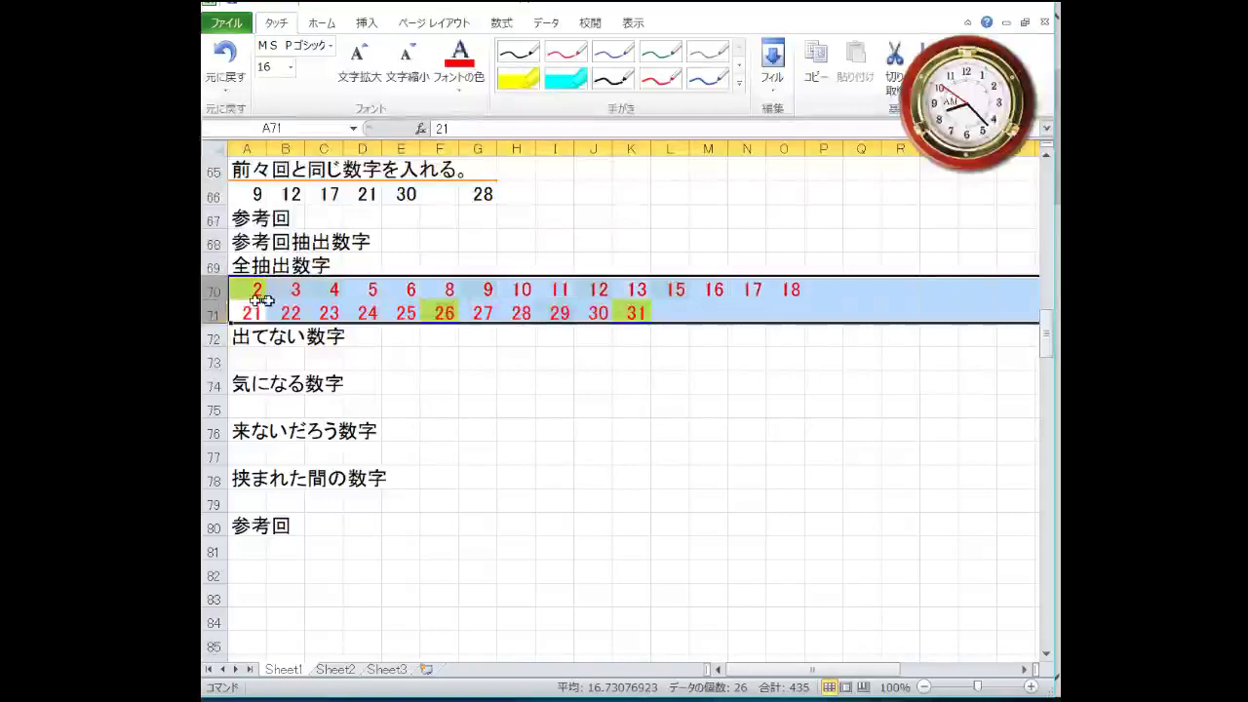
right_click(234, 293)
left_click(220, 442)
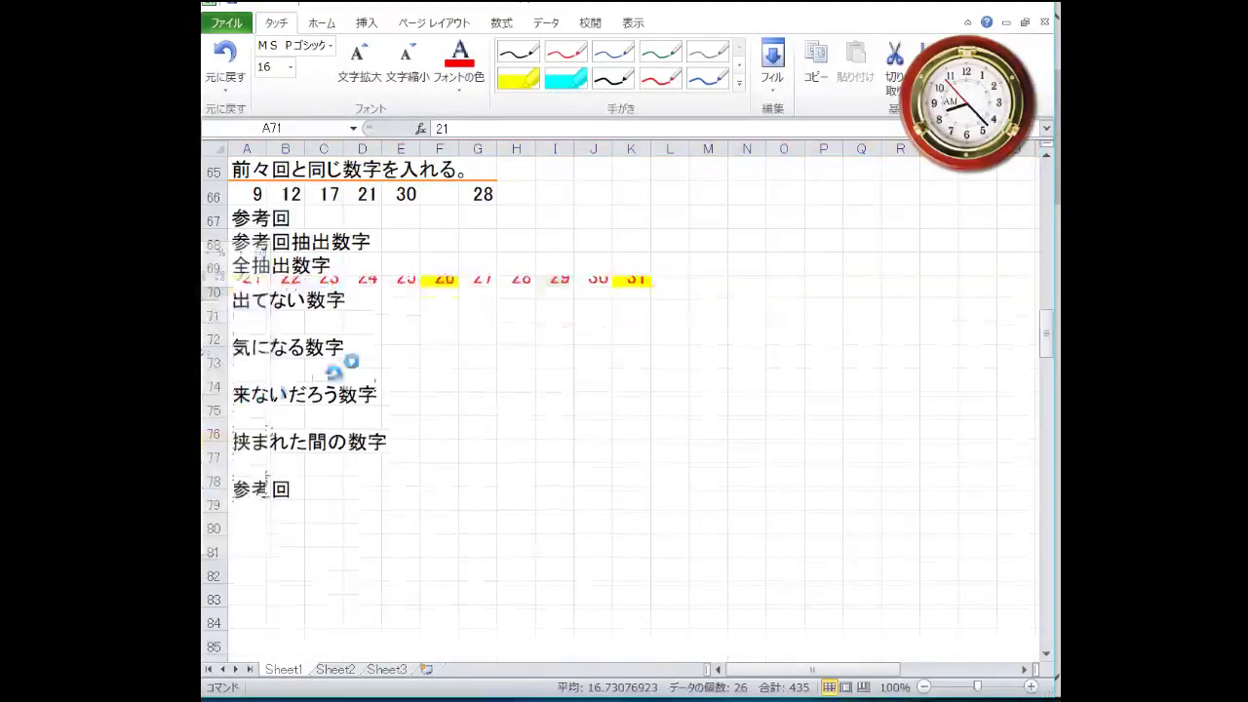
right_click(376, 312)
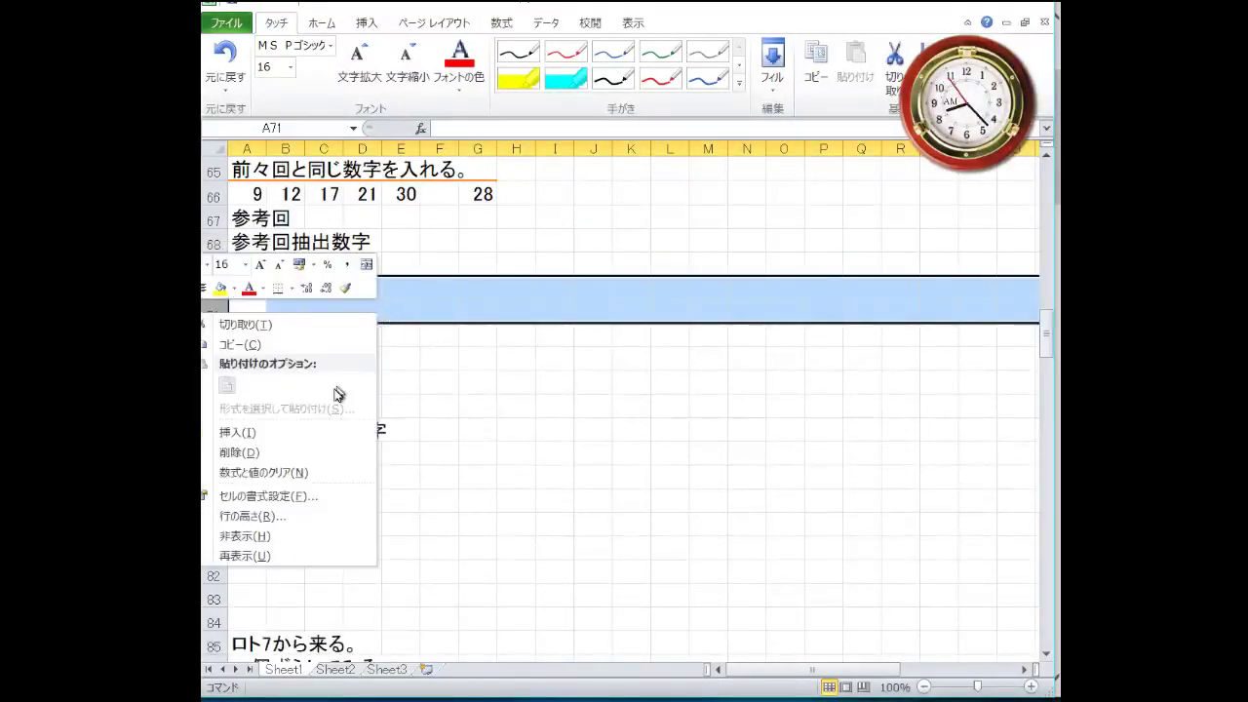
left_click(306, 430)
Step: Delete row 66 with the numbers under 前々回と同じ数字を入れる。 and insert a blank row in its place
scroll(312, 404, "up", 4)
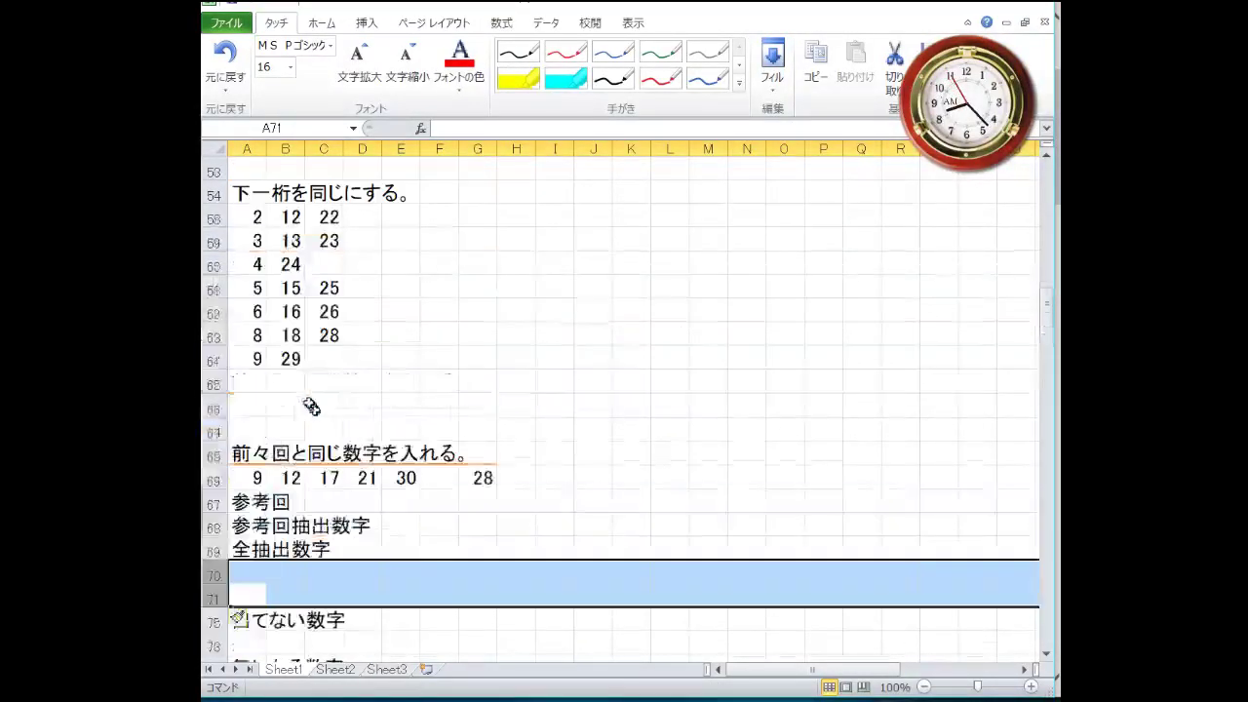
left_click(215, 478)
key("ctrl+minus")
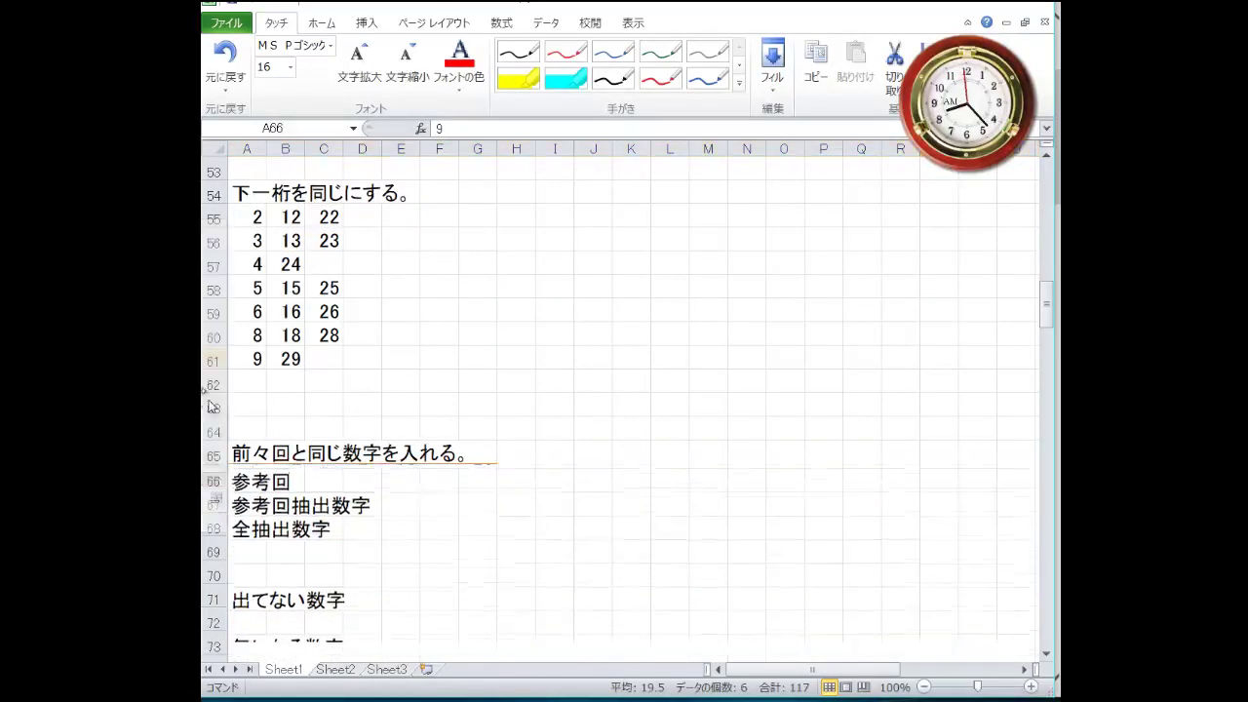
right_click(290, 480)
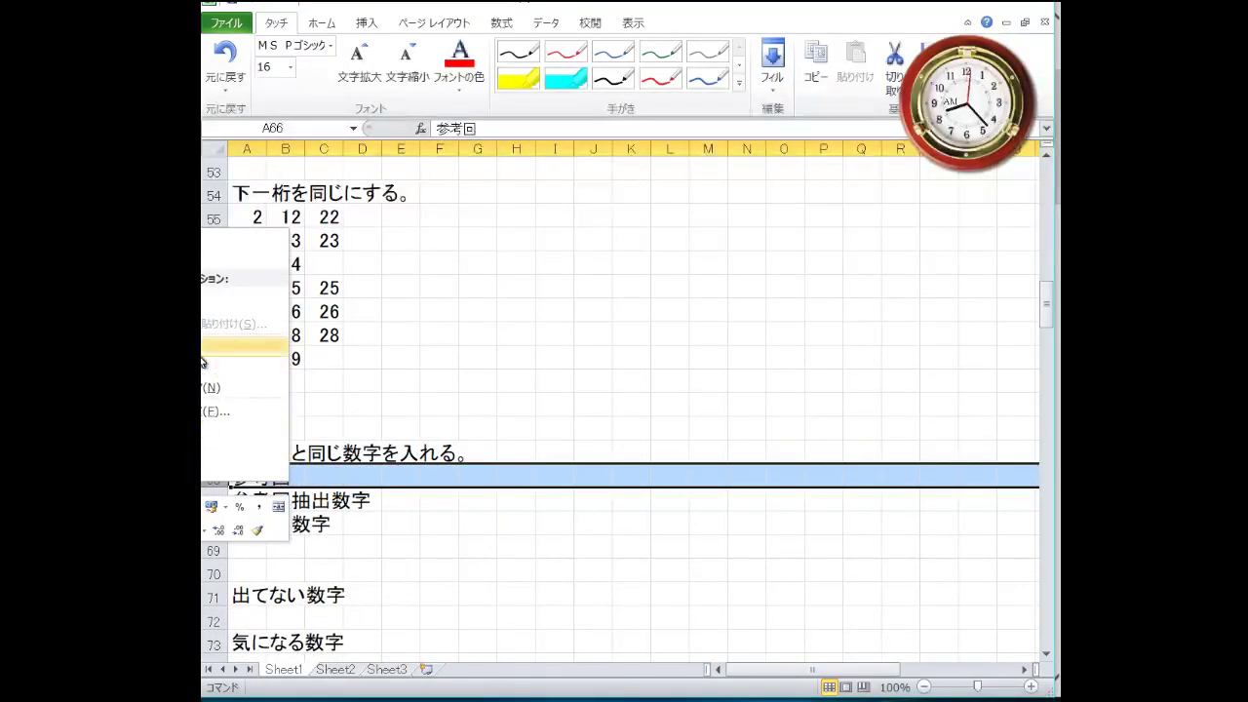
left_click(224, 382)
Step: Clear the numbers in rows 55–61 under 下一桁を同じにする。
left_click_drag(255, 369, 356, 224)
right_click(331, 268)
left_click(293, 414)
left_click(554, 336)
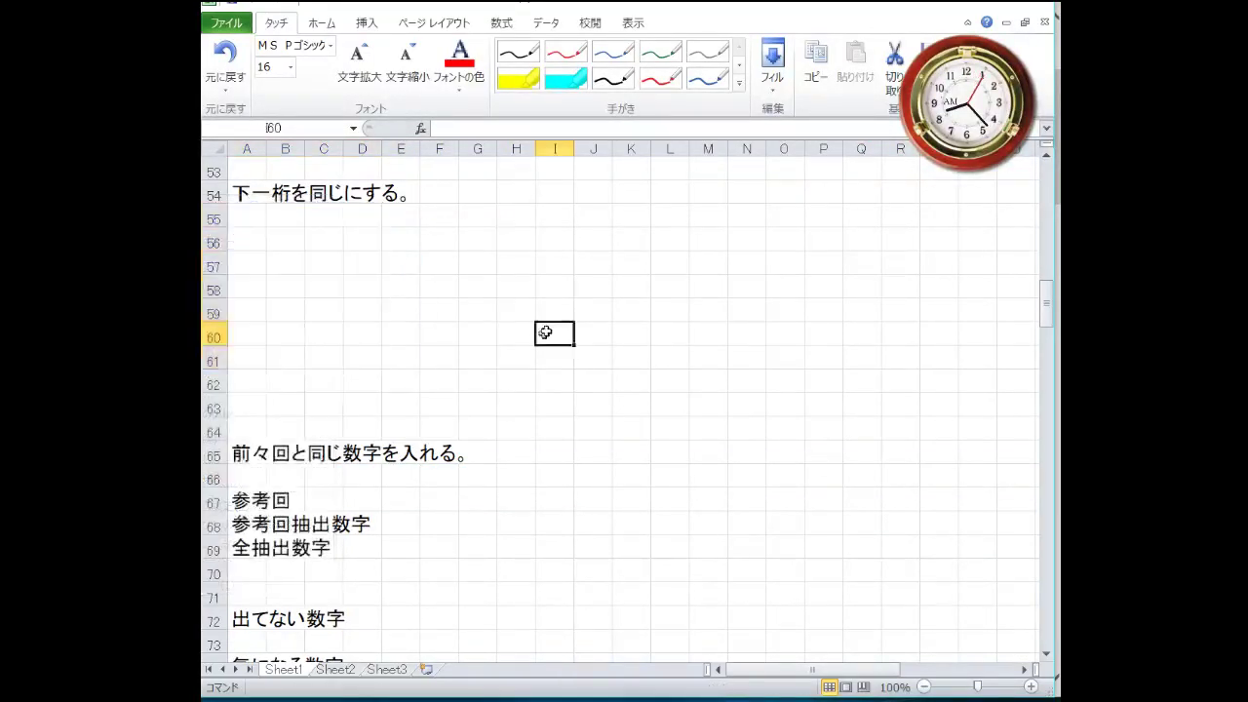
Step: Clear A49:M52 under 連続する数字を入れる。 and A47:I47 under 前回と同じ数字を選ぶ。
scroll(298, 433, "up", 4)
left_click_drag(709, 430, 303, 386)
right_click(304, 386)
key("n")
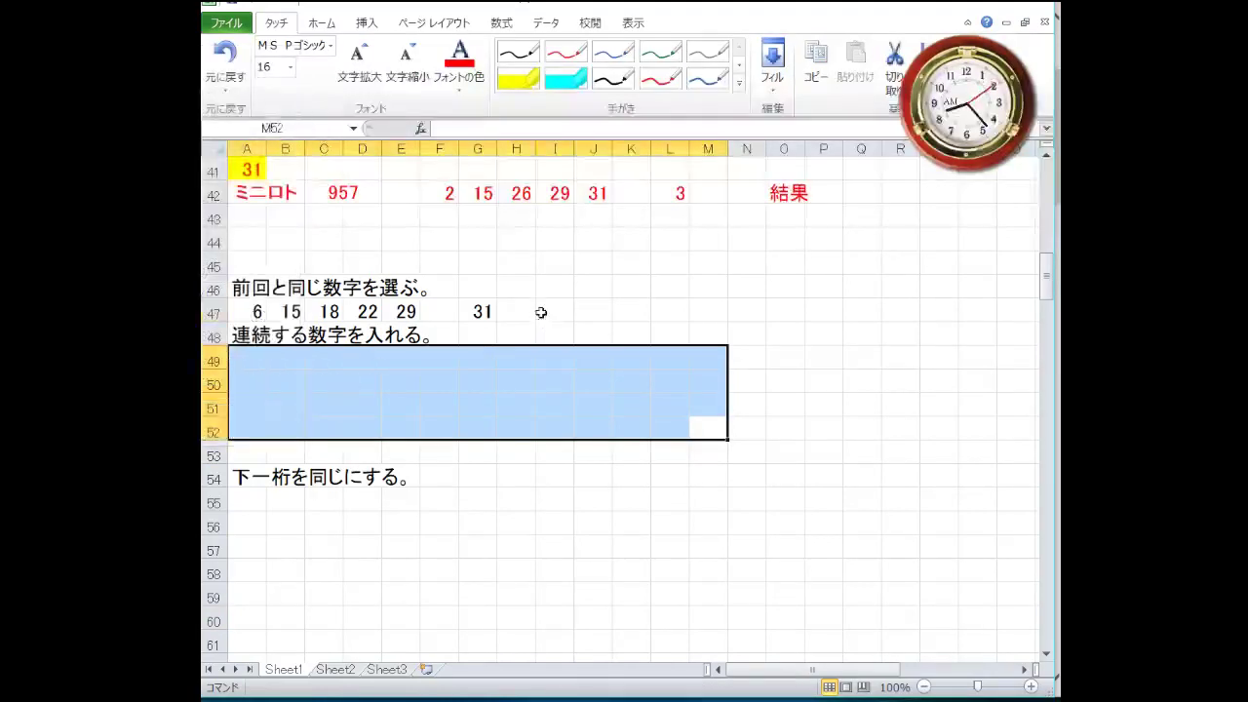
left_click_drag(538, 312, 259, 311)
right_click(259, 311)
key("n")
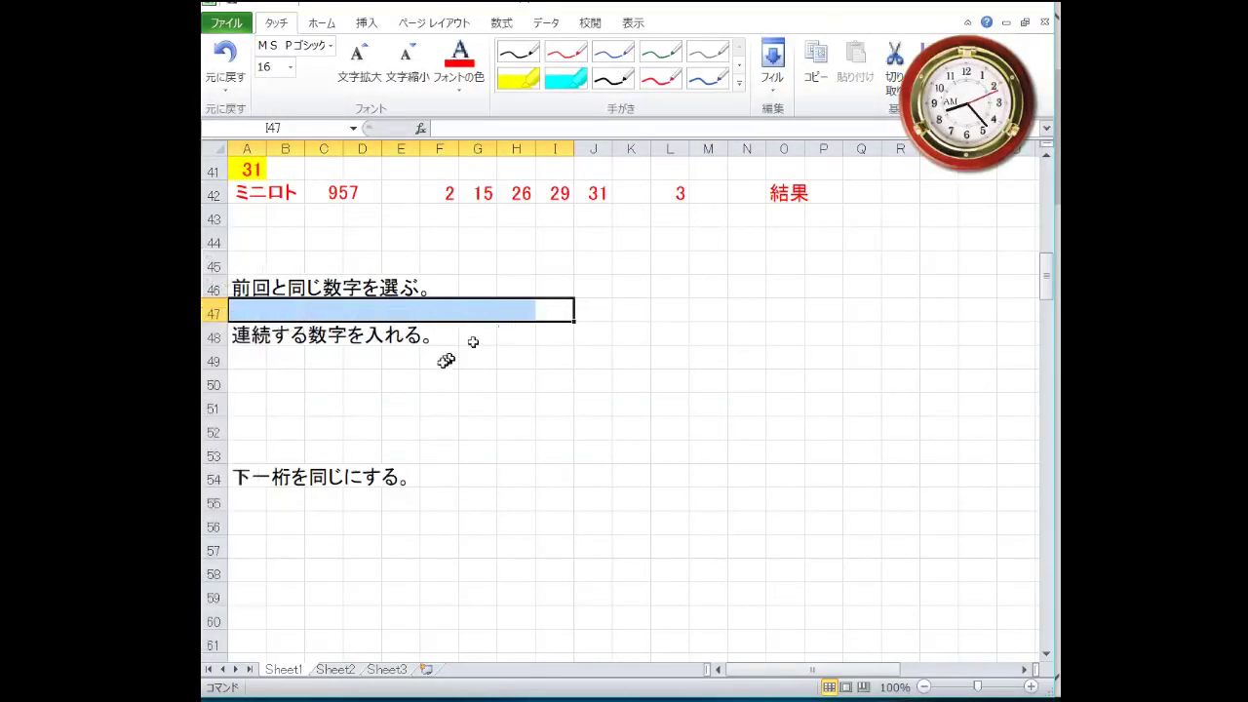
left_click(438, 359)
Step: Delete rows 38–42 with the 連想展開 number grid and ミニロト 957 result, and insert five blank rows in their place
scroll(268, 395, "up", 2)
left_click_drag(213, 334, 221, 241)
right_click(221, 241)
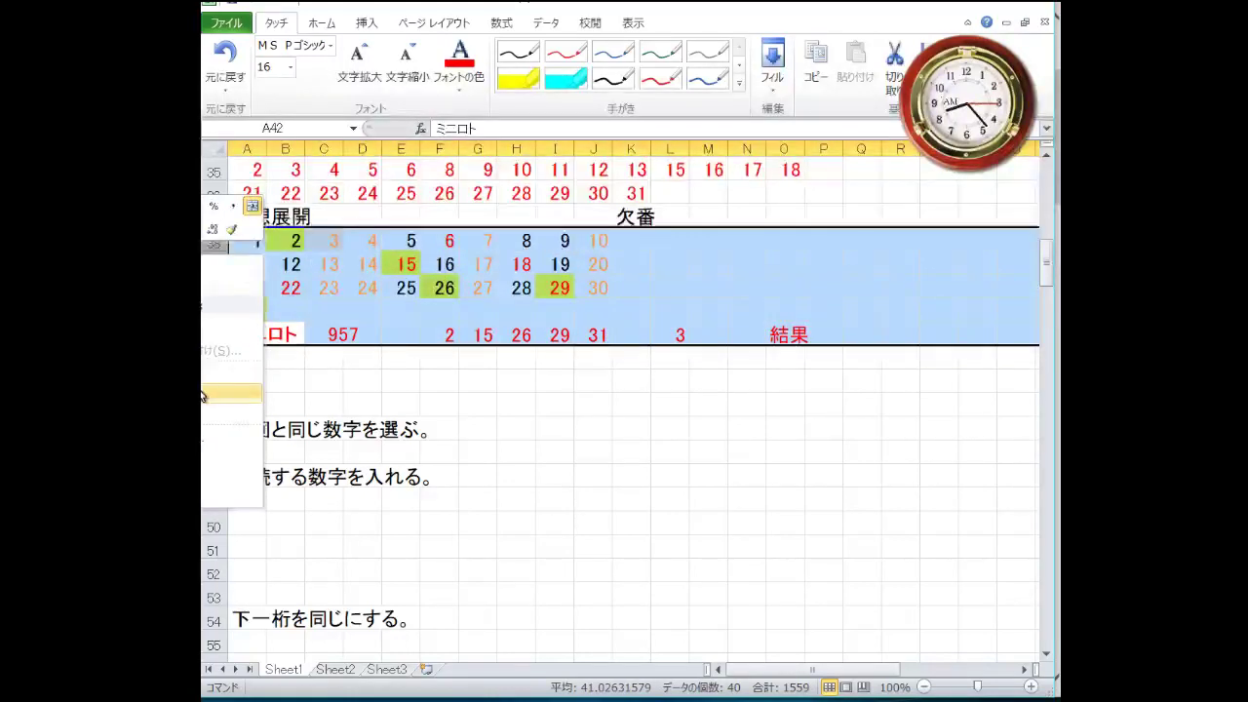
key("d")
right_click(209, 281)
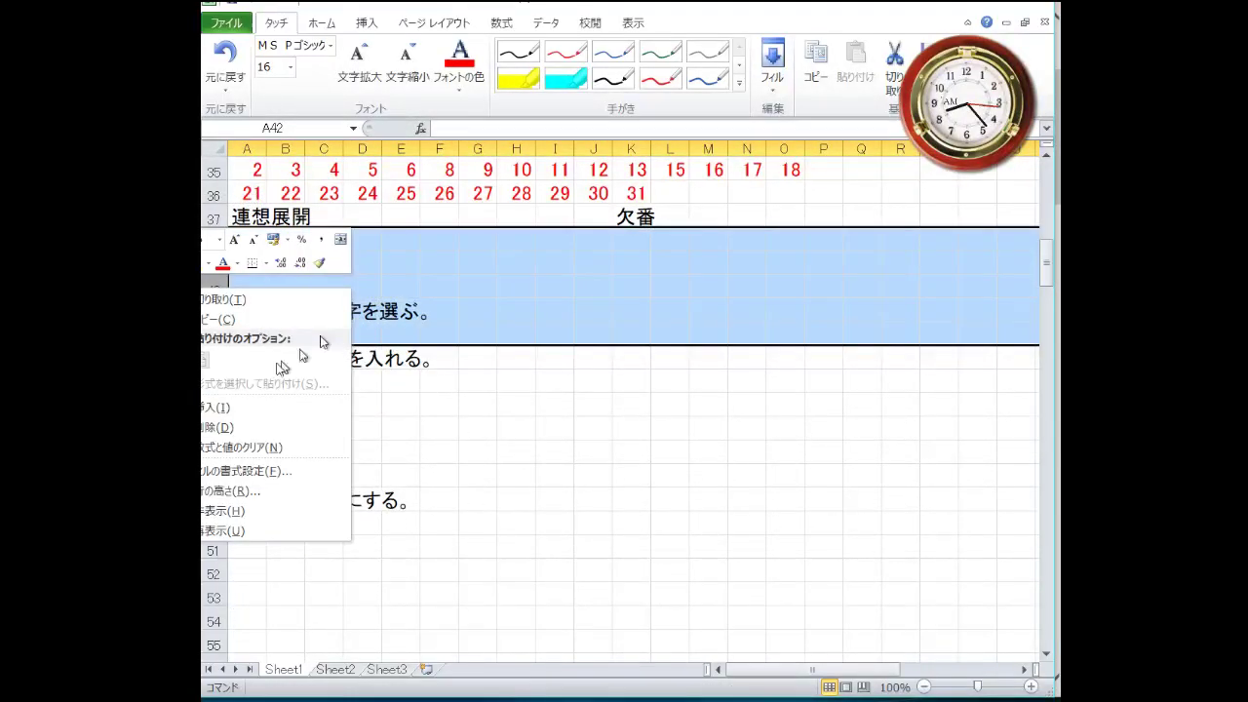
left_click(255, 404)
Step: Clear the contents of rows 35–36 under 全抽出数字 and rows 32–33 under 混合4回抽出数字
scroll(293, 380, "up", 2)
scroll(294, 379, "up", 1)
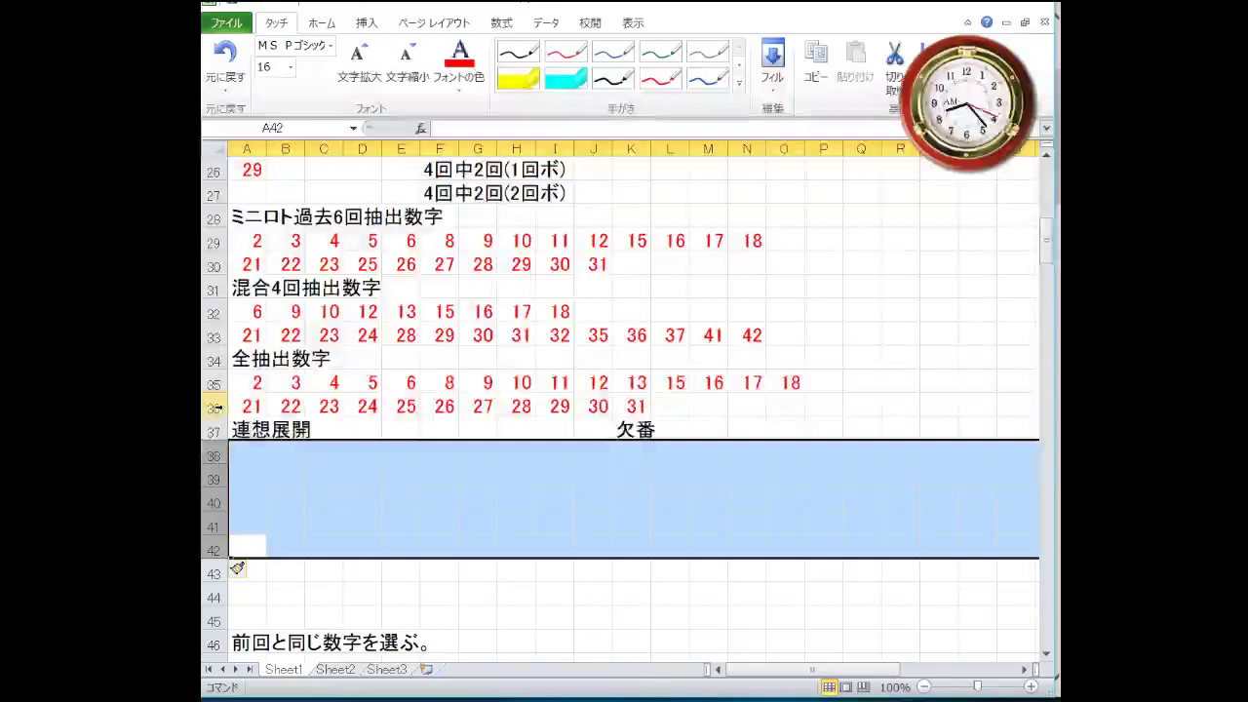
left_click_drag(213, 406, 212, 383)
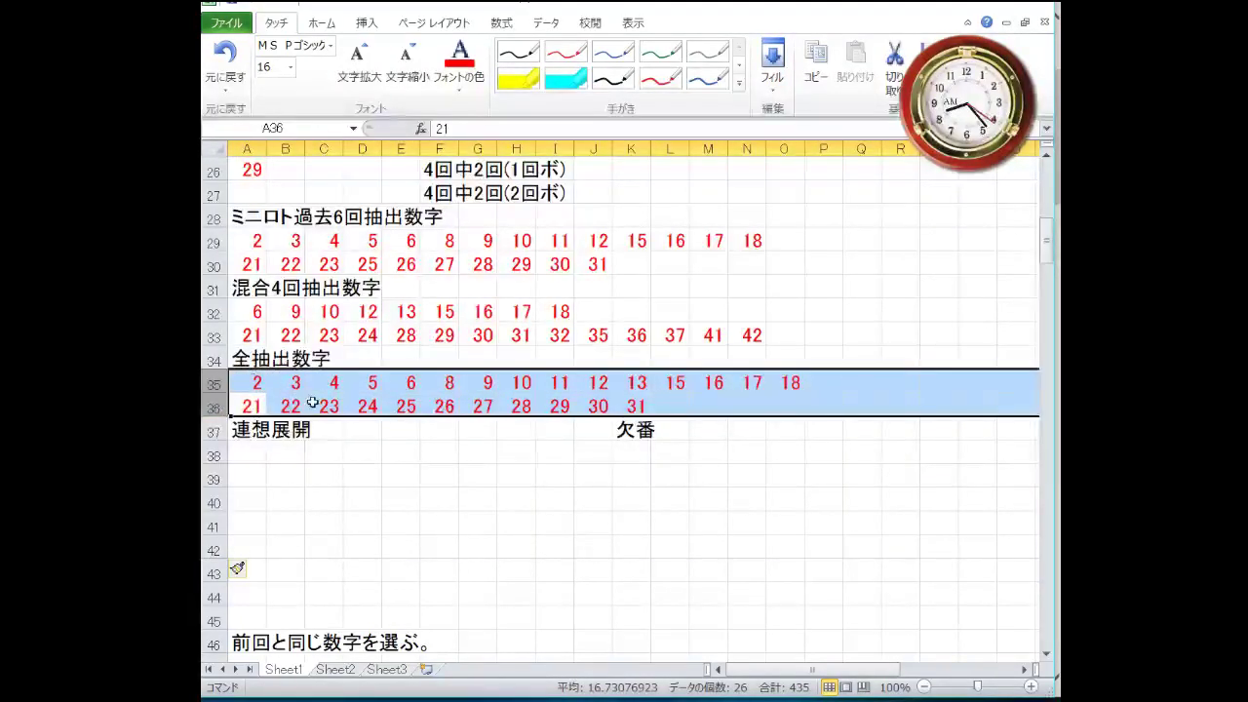
right_click(207, 390)
key("n")
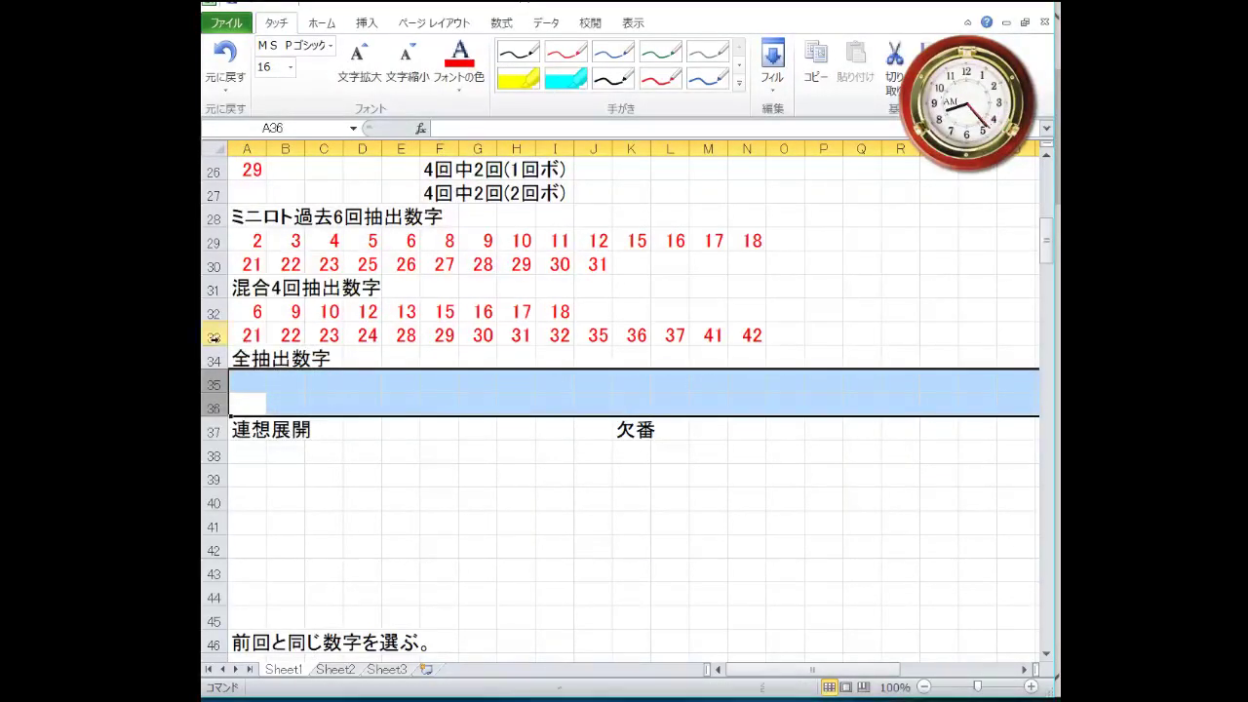
left_click_drag(212, 336, 212, 313)
right_click(213, 313)
key("n")
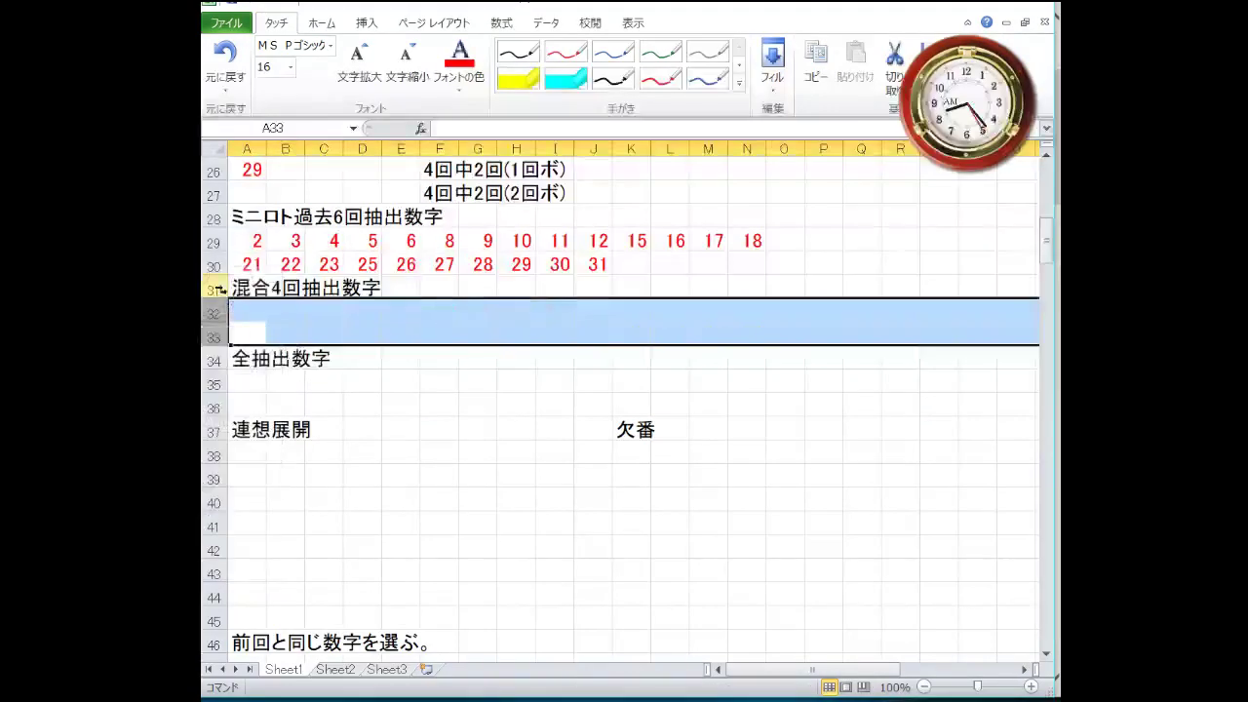
Step: Clear the contents of rows 29–30 under ミニロト過去6回抽出数字
left_click(213, 265)
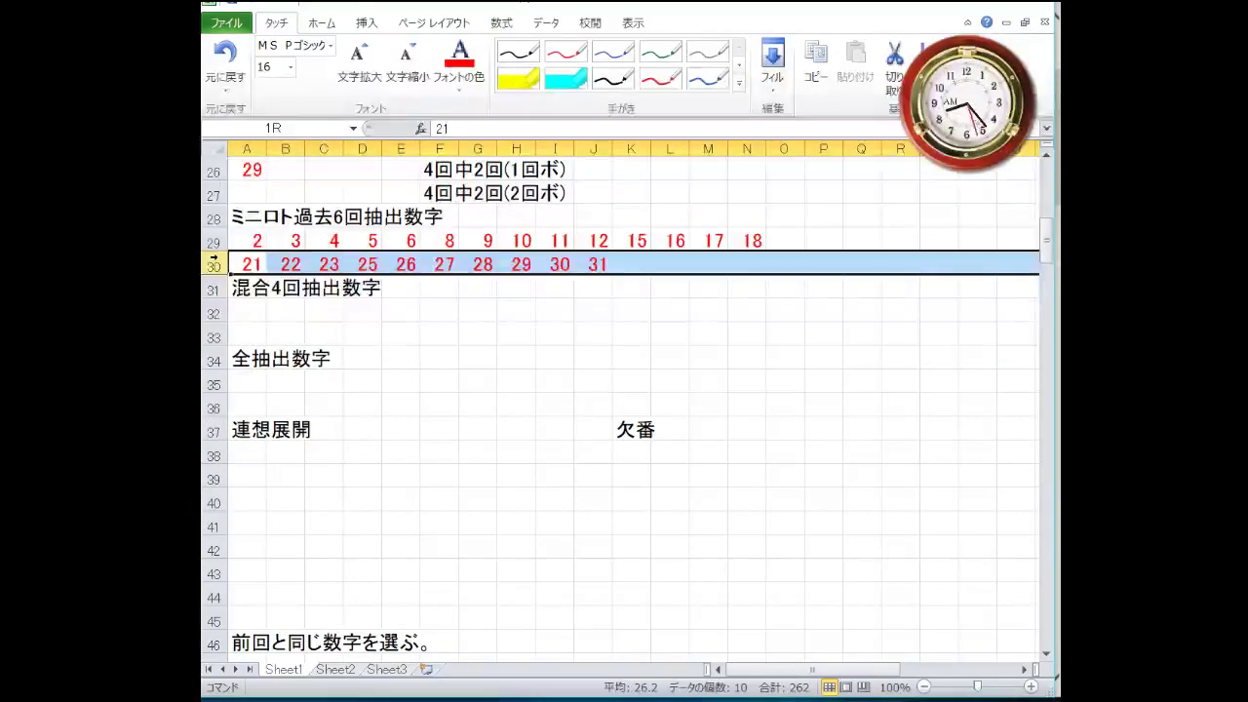
left_click_drag(214, 259, 214, 239)
right_click(215, 240)
key("n")
Step: Clear the red numbers in A24:D26 under 混合過去4回 and in A17:E20 under ミニロト過去6回
scroll(341, 378, "up", 3)
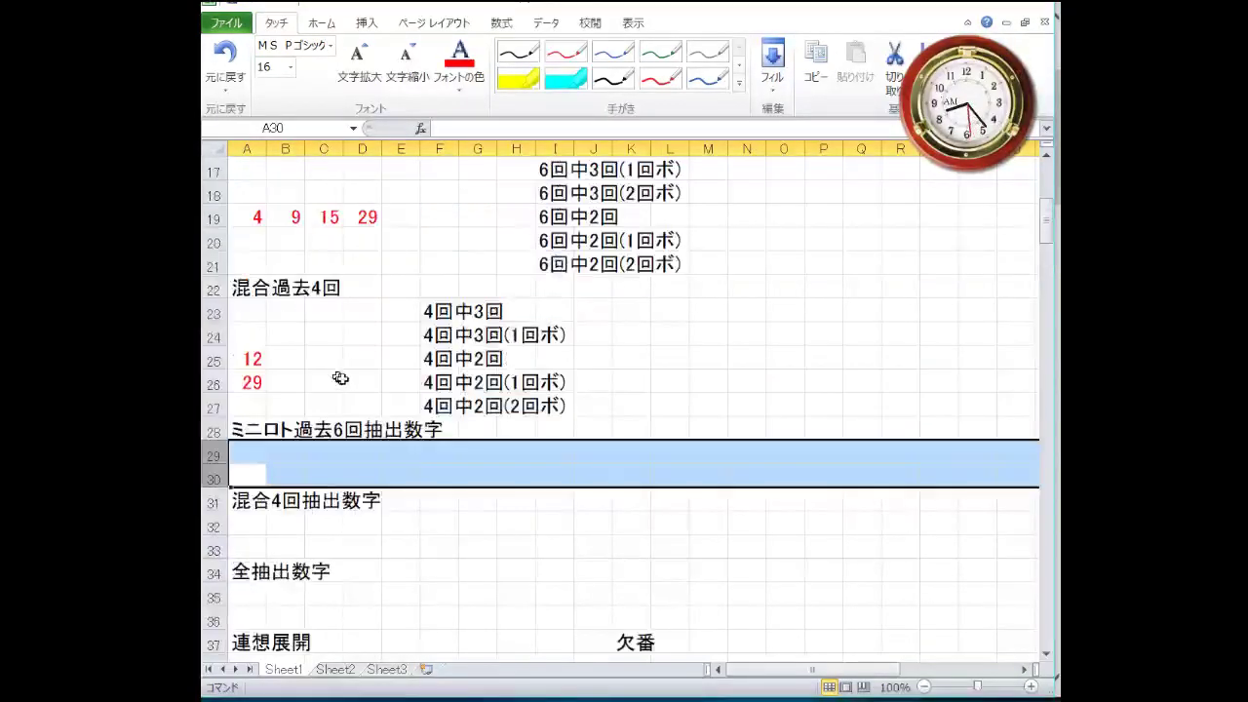
left_click_drag(347, 380, 244, 335)
right_click(245, 334)
key("n")
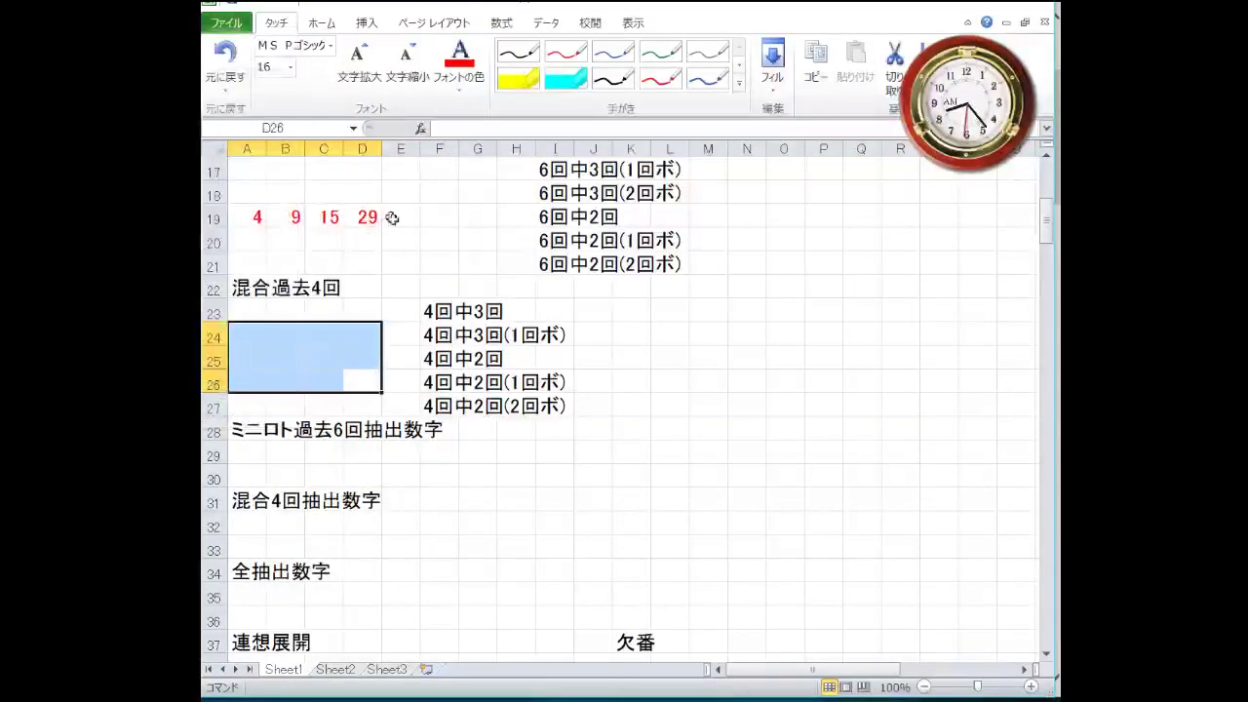
left_click_drag(391, 239, 246, 173)
right_click(289, 201)
key("n")
scroll(319, 257, "up", 3)
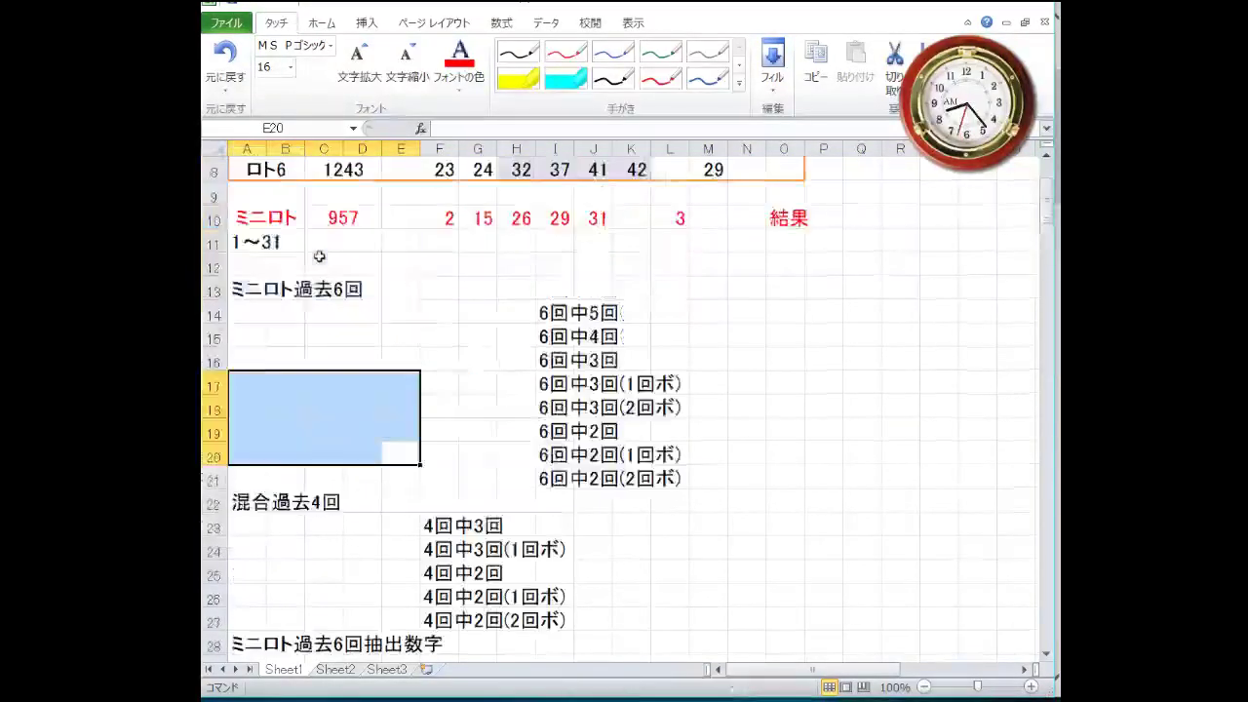
Step: Remove the fill colour from every cell on the sheet
scroll(328, 312, "up", 2)
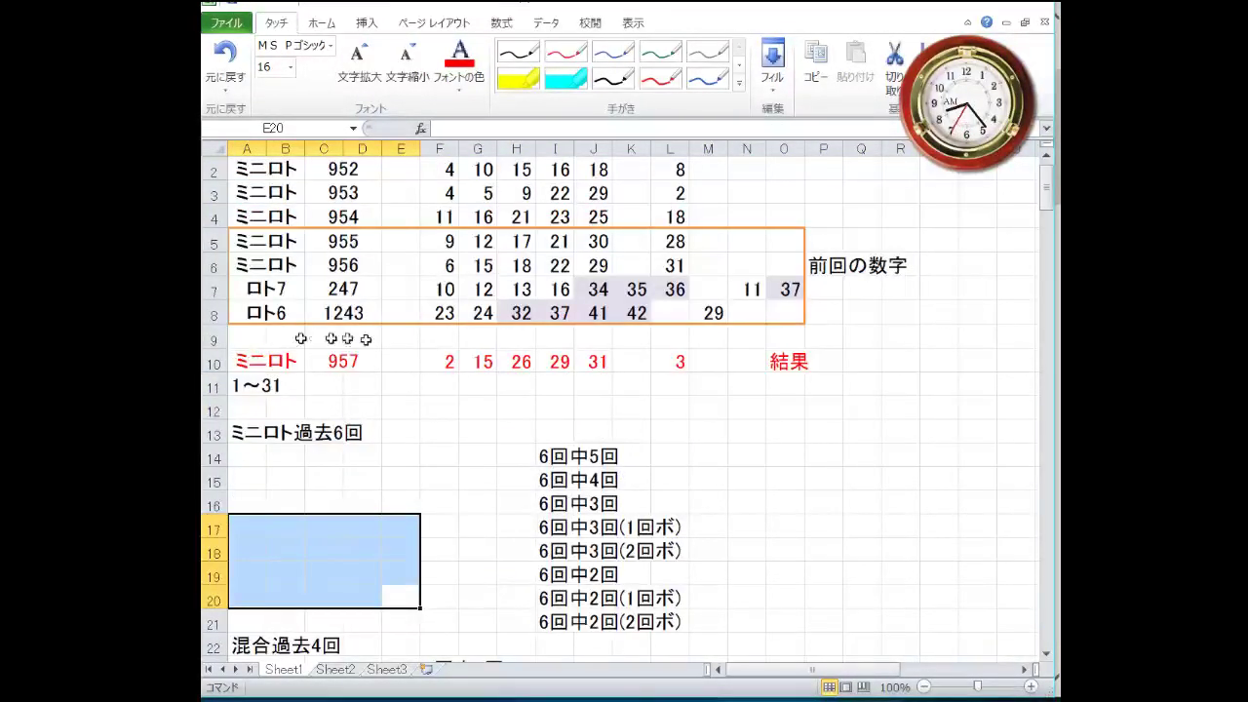
left_click(214, 148)
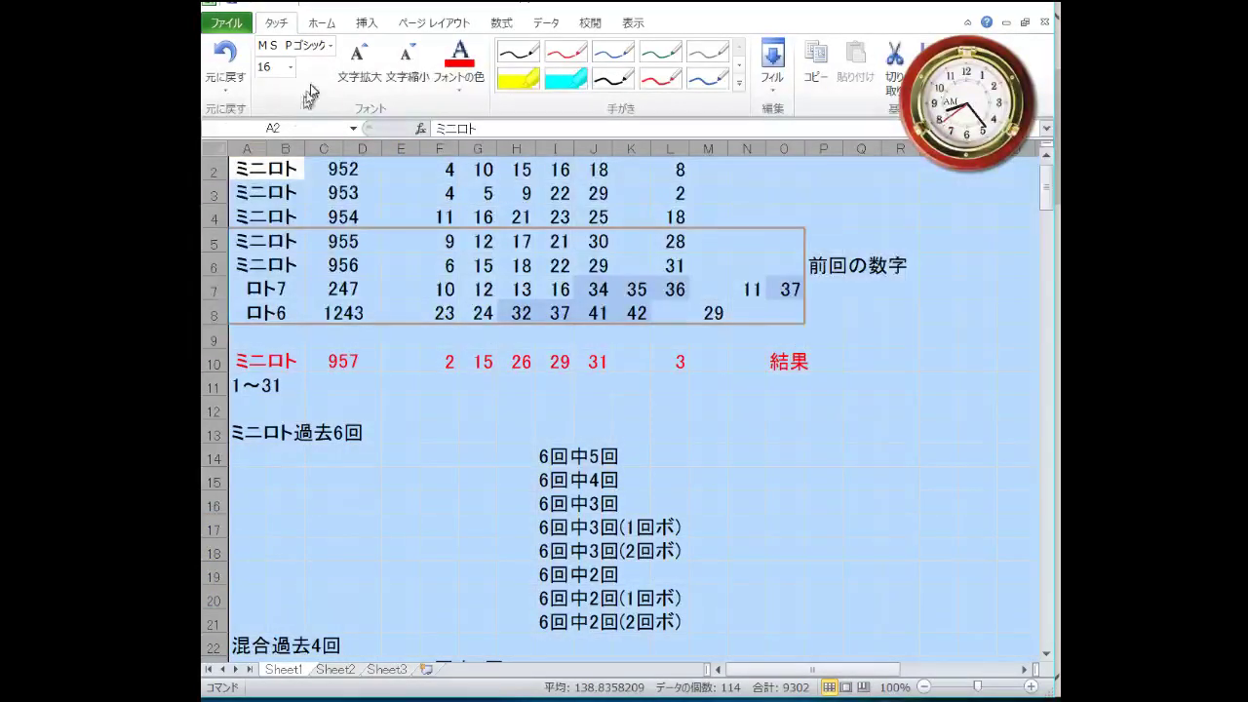
left_click(322, 22)
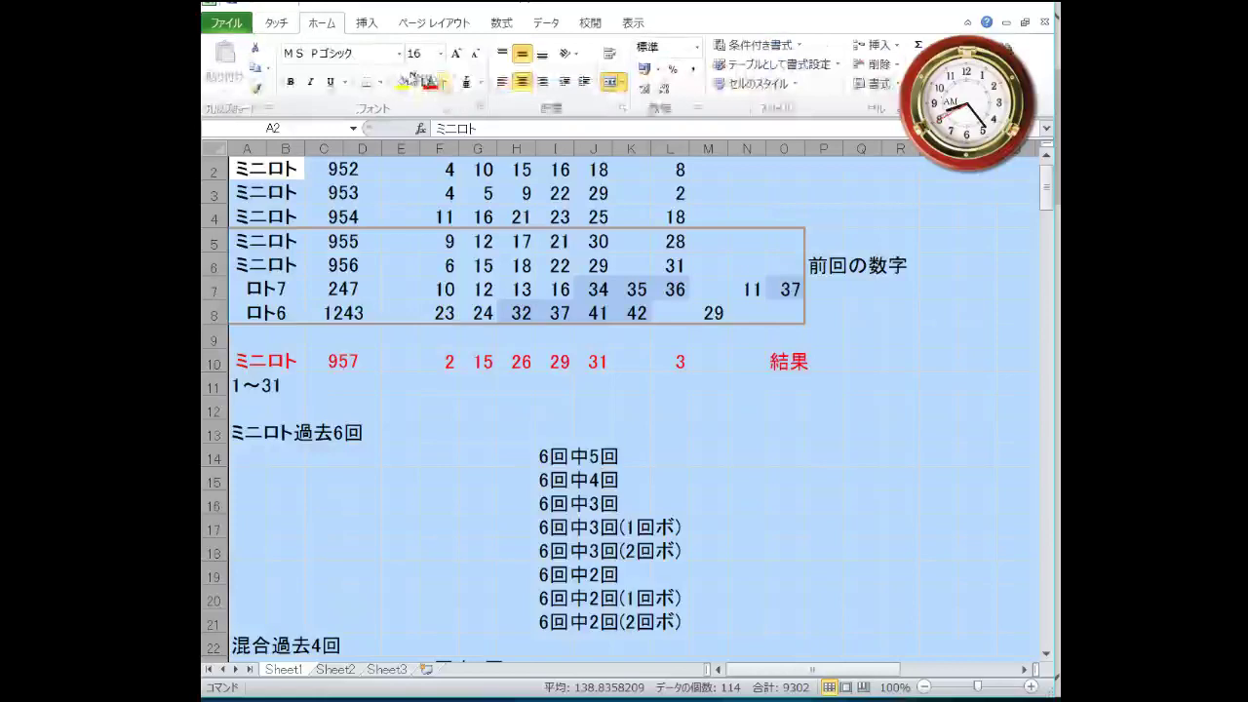
left_click(415, 83)
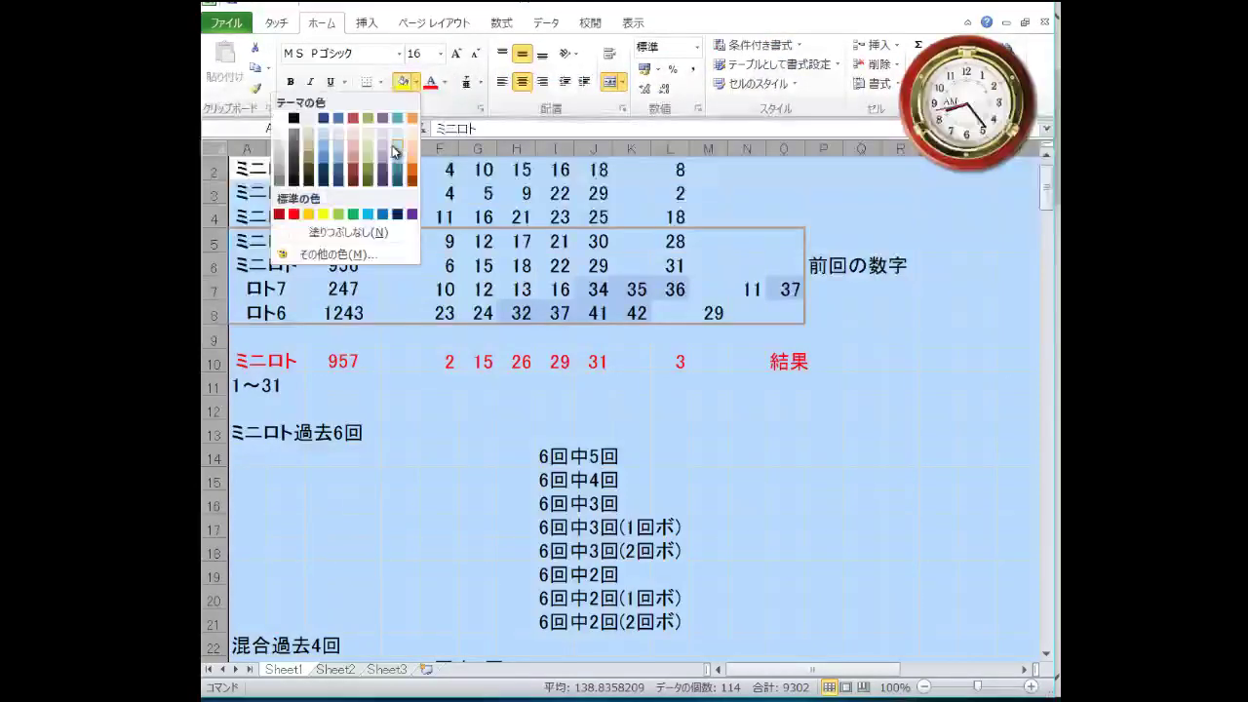
left_click(349, 234)
Step: Insert a copy of the red ミニロト 957 result row (row 10) directly above the ロト7 row
left_click(424, 363)
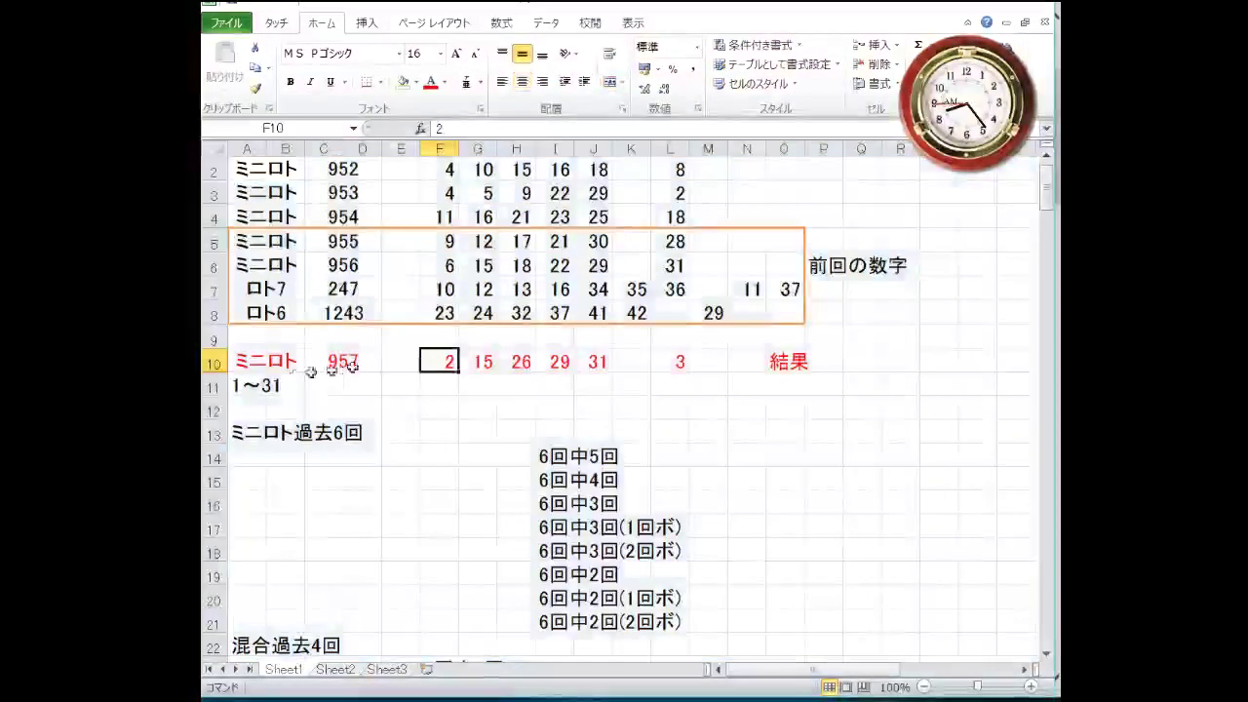
left_click(213, 362)
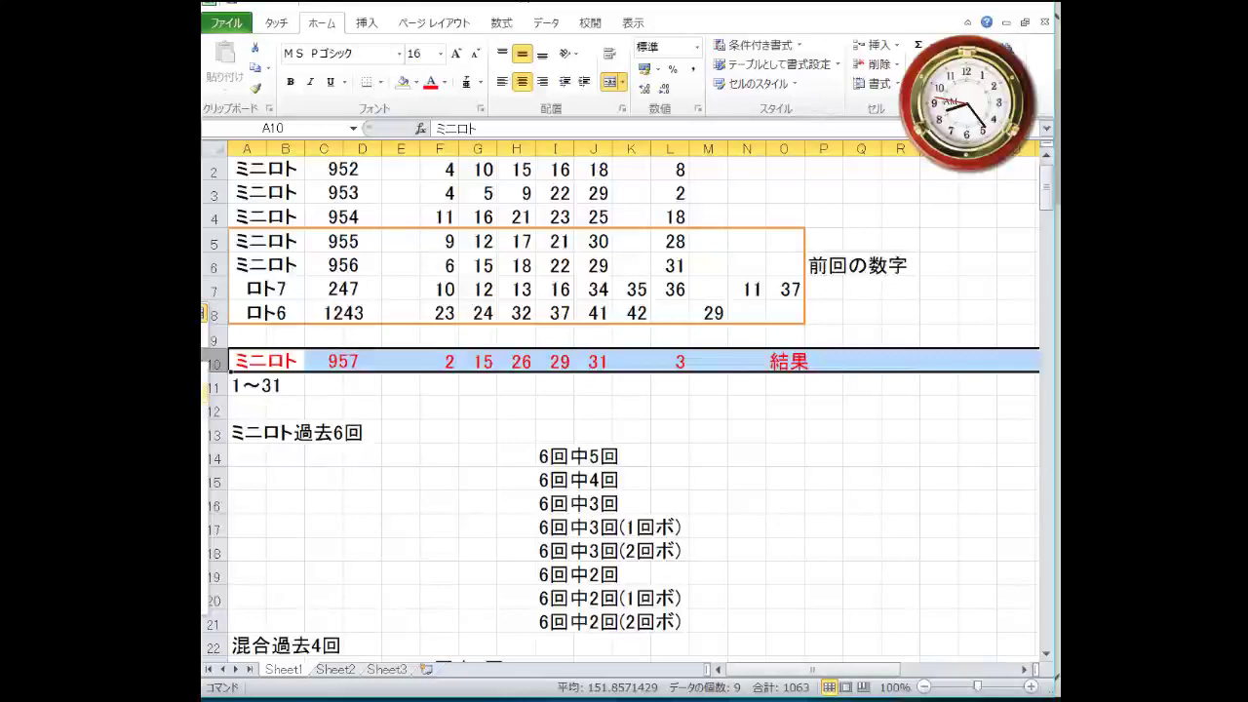
key("ctrl+c")
left_click(213, 289)
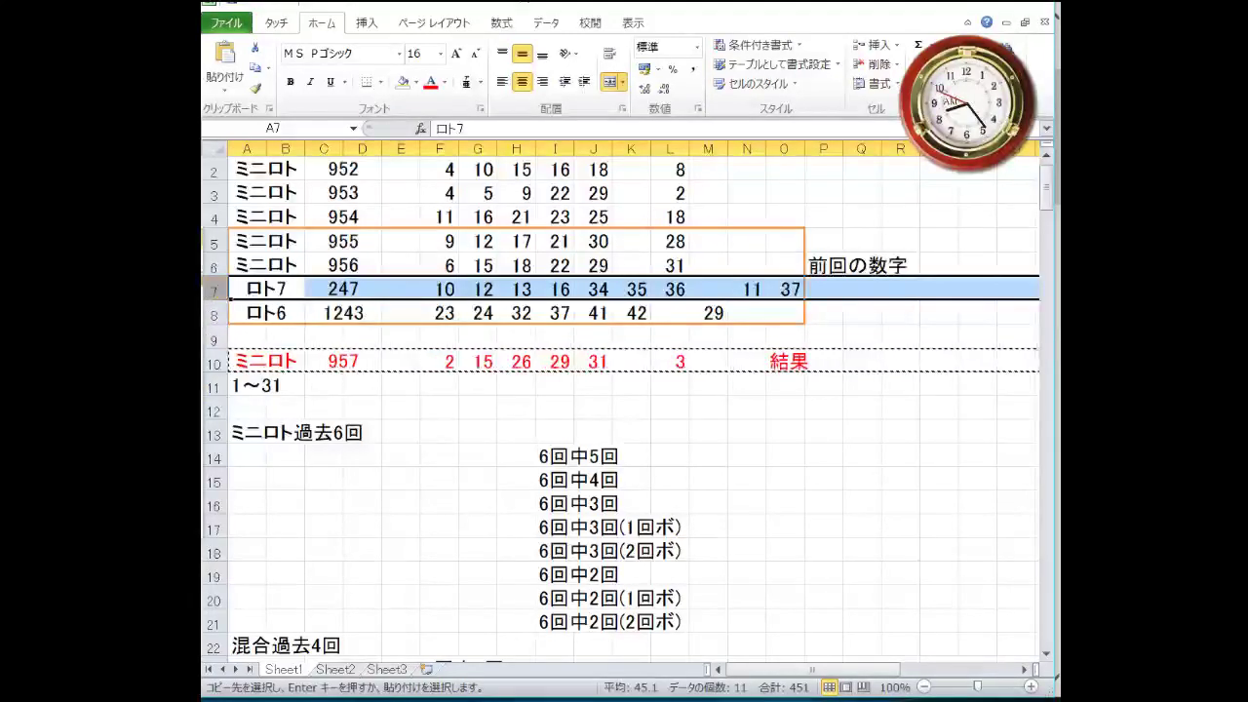
key("ctrl+plus")
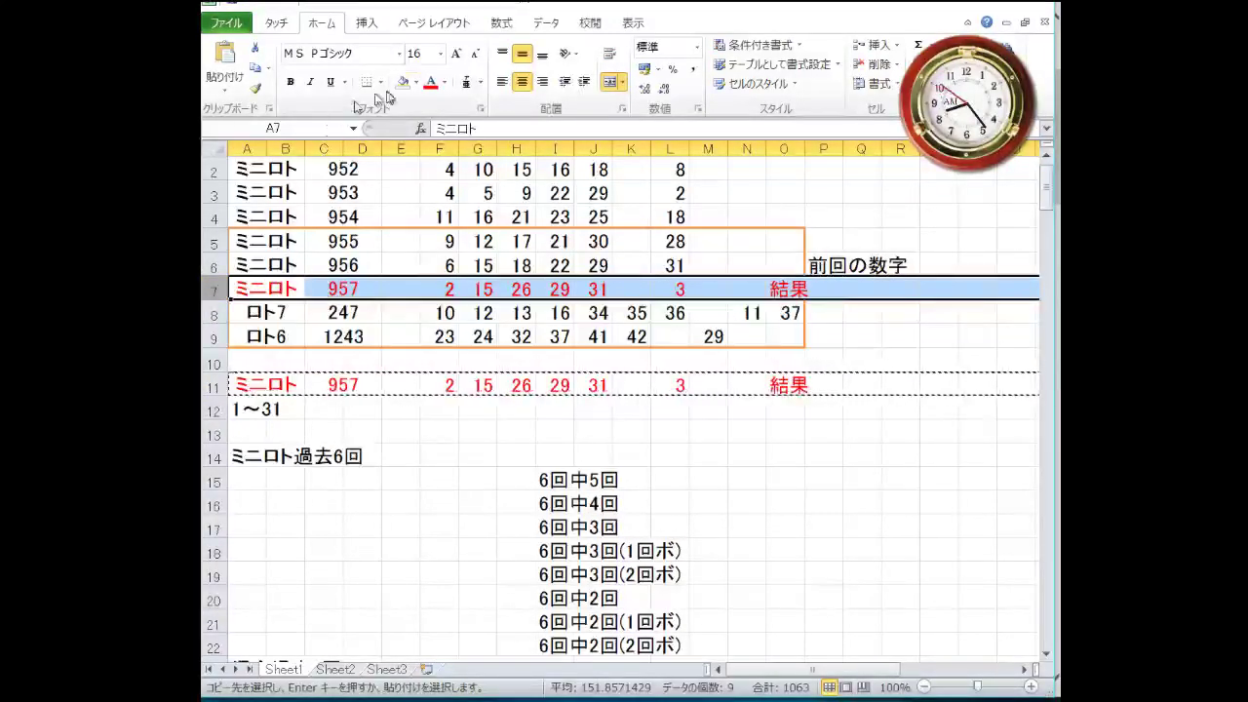
Step: Change the font colour of the inserted ミニロト 957 row to black and delete the ミニロト 952 row
left_click(443, 83)
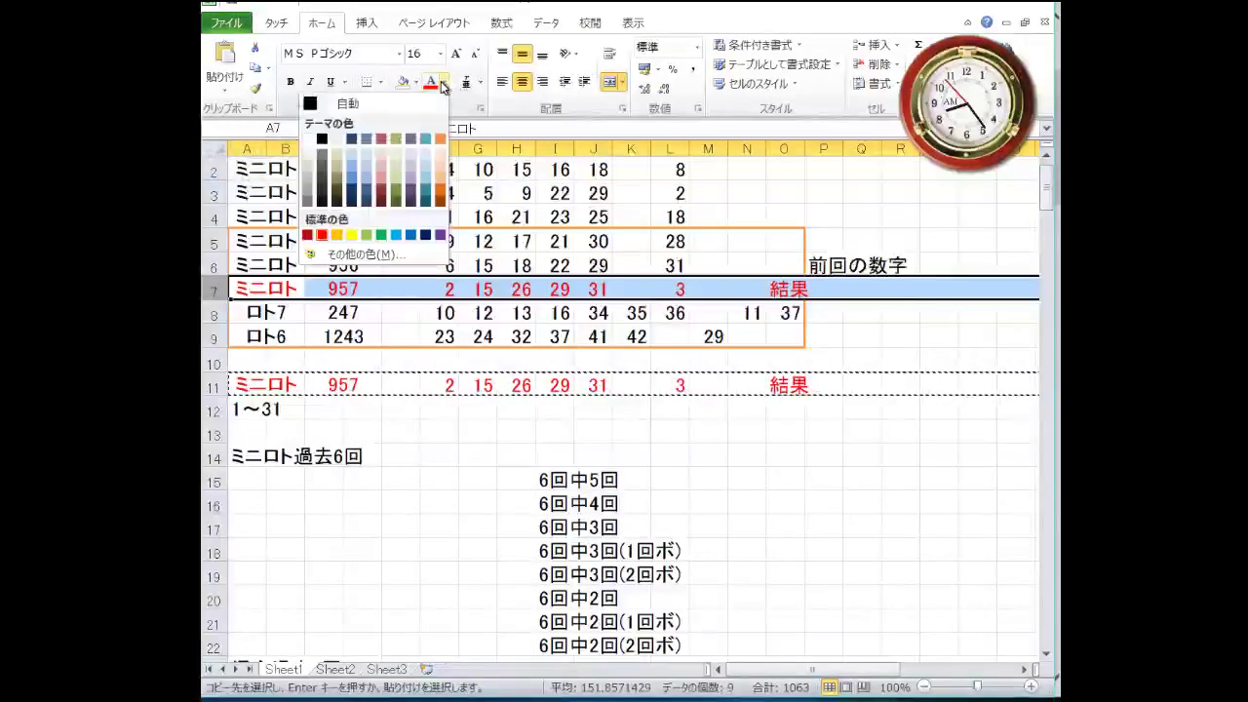
left_click(323, 140)
left_click(216, 171)
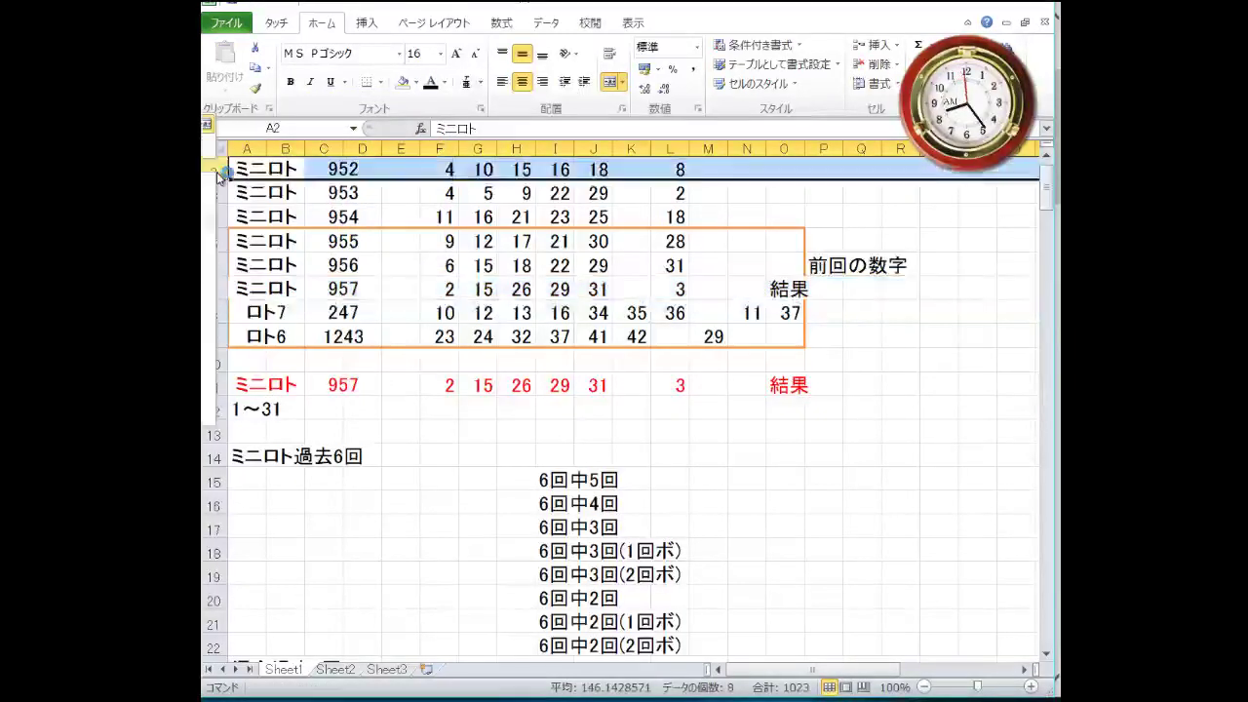
key("ctrl+minus")
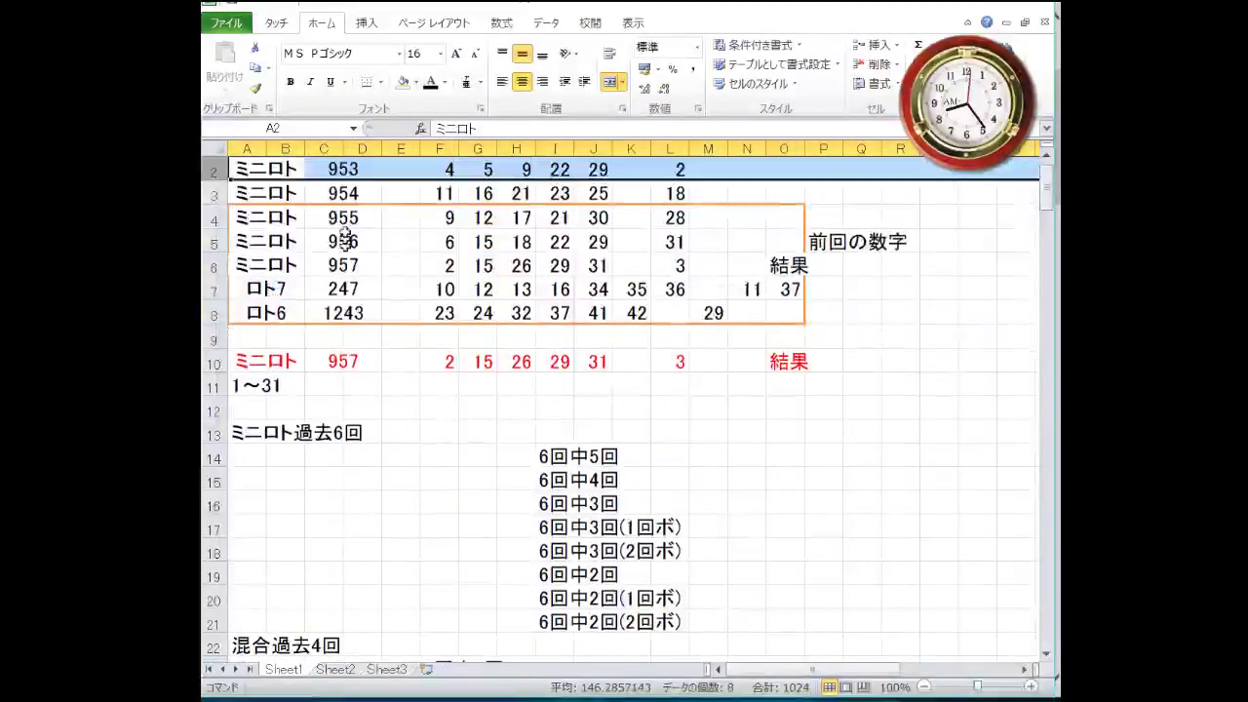
Step: Remove all borders from A4:O8 through the cell formatting settings
left_click_drag(268, 218, 769, 315)
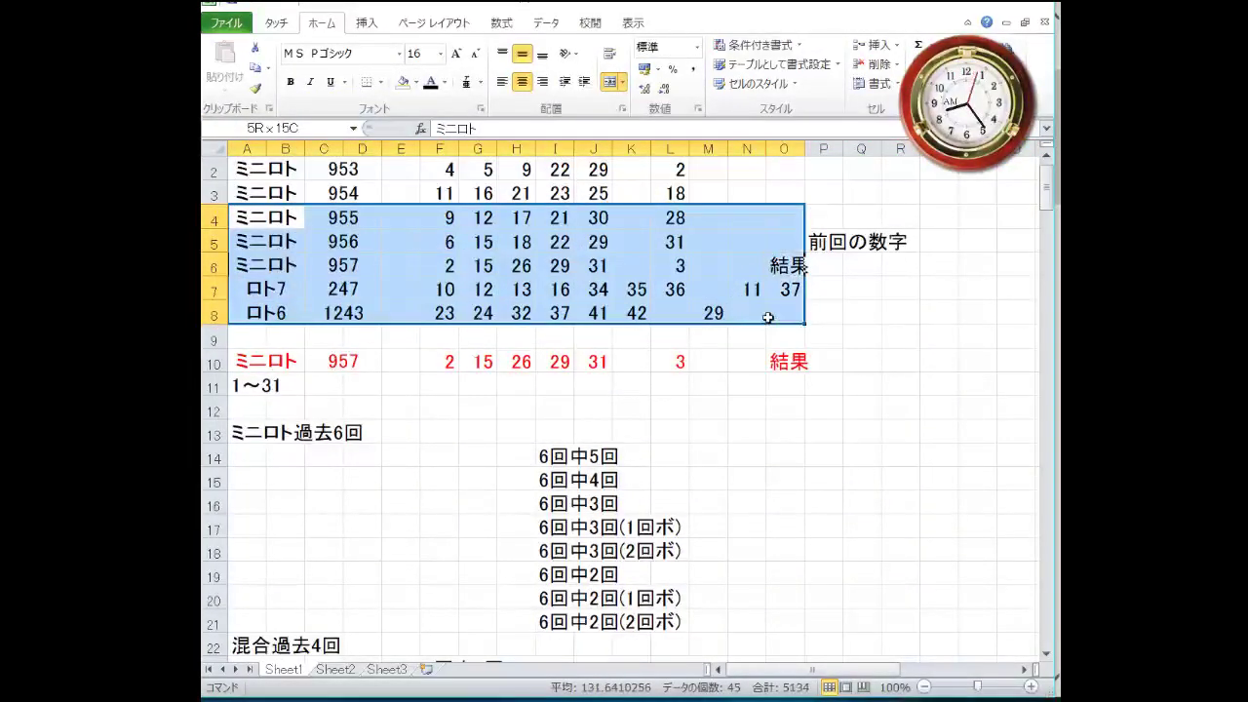
right_click(568, 322)
key("Escape")
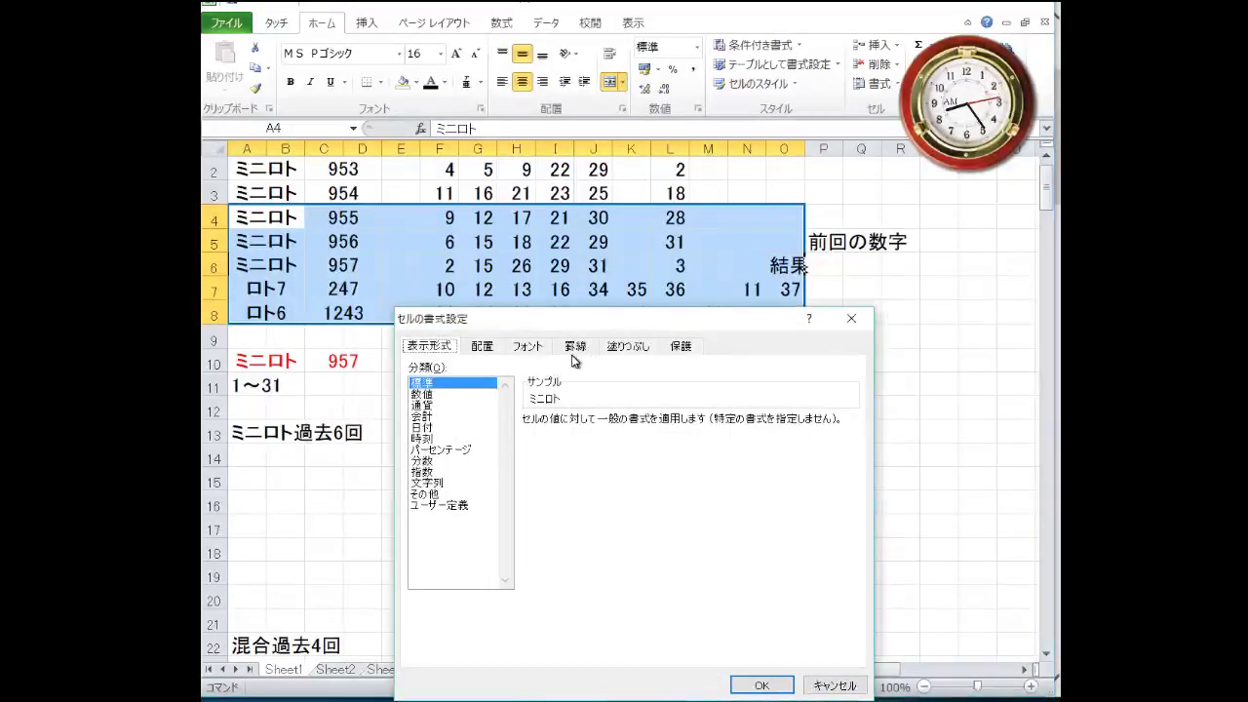
left_click(576, 353)
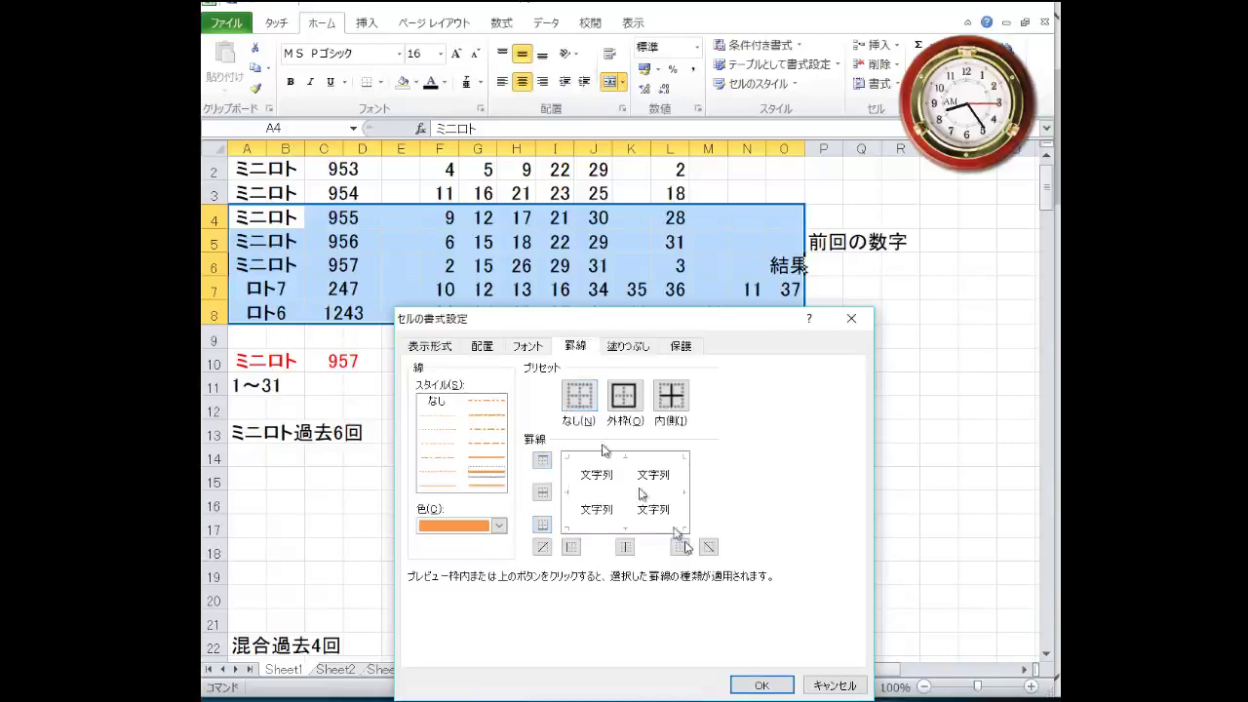
left_click(797, 685)
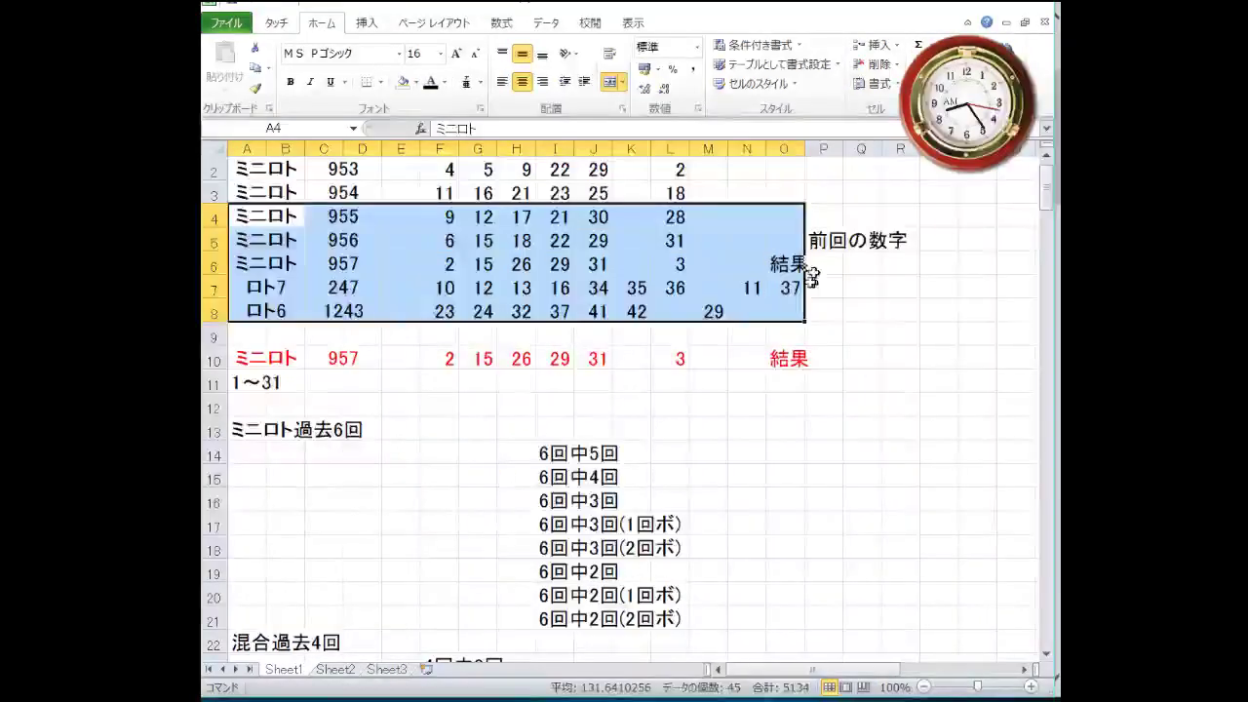
Step: Clear 結果 from O6 and move the 前回の数字 label down one row to P6
left_click_drag(817, 288, 785, 288)
left_click(778, 264)
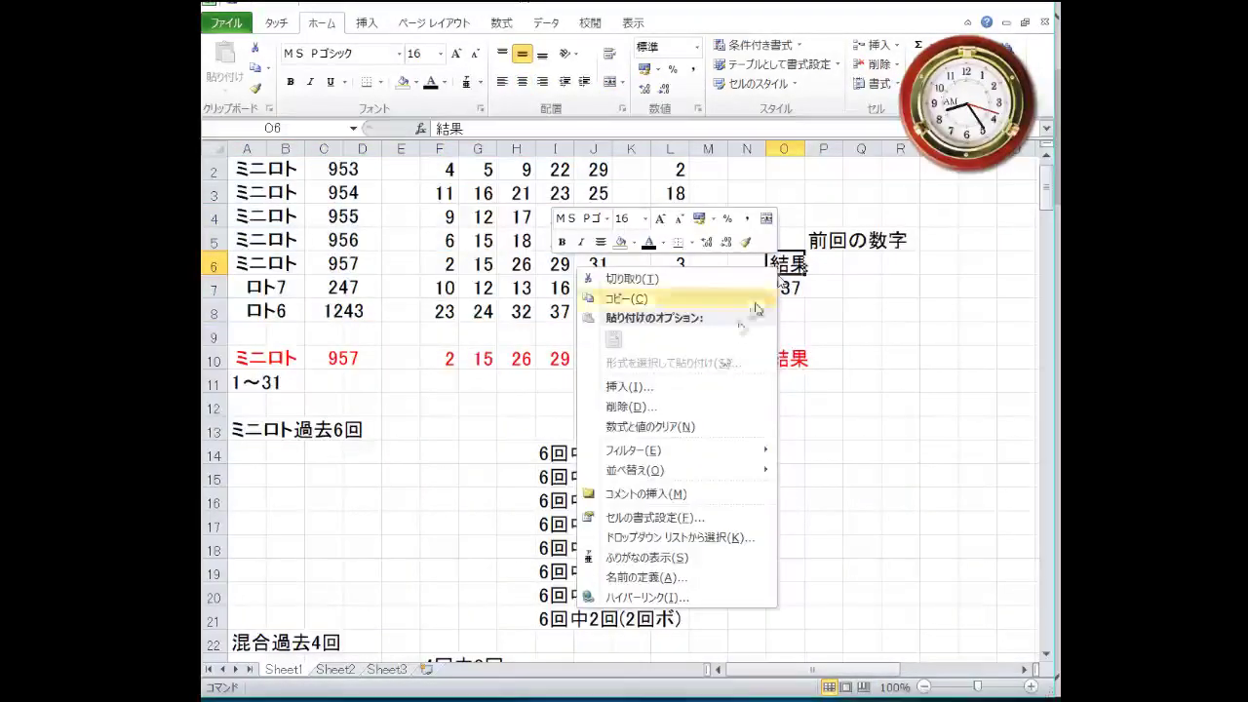
left_click(695, 426)
left_click(812, 250)
left_click_drag(813, 252, 813, 275)
Step: Apply a thick orange outline border around A5:O8
left_click_drag(286, 243, 789, 310)
right_click(571, 310)
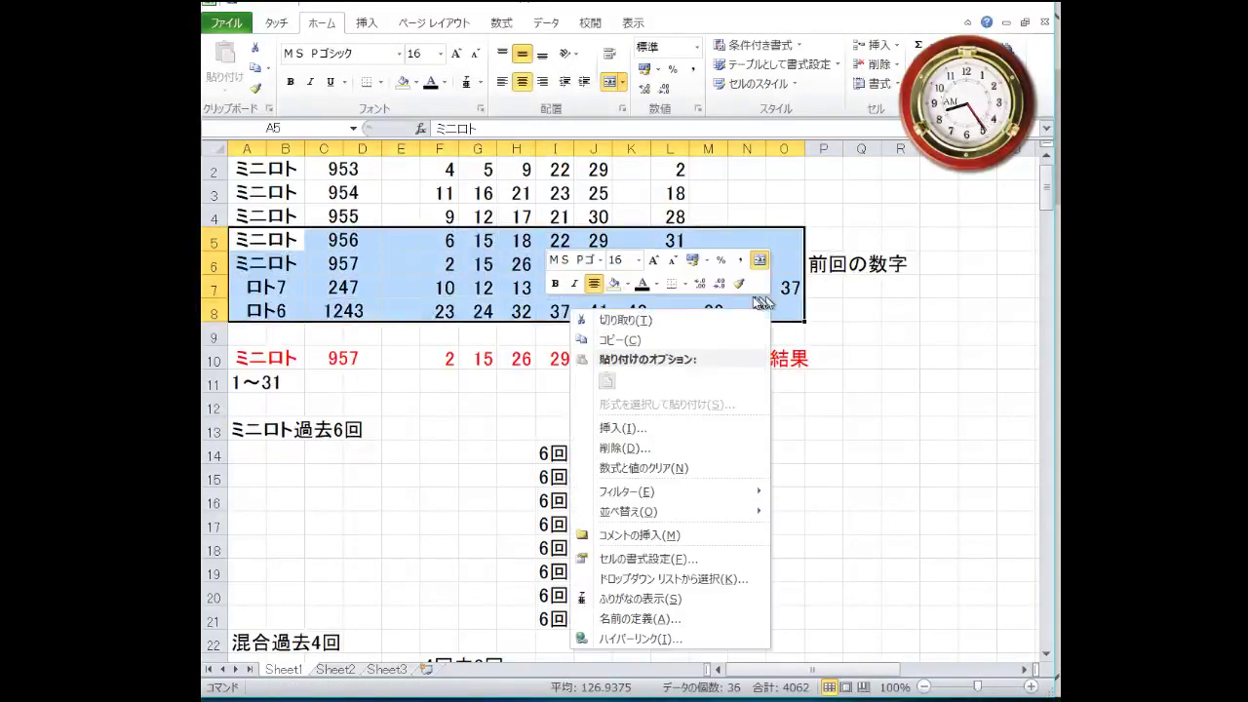
left_click(677, 559)
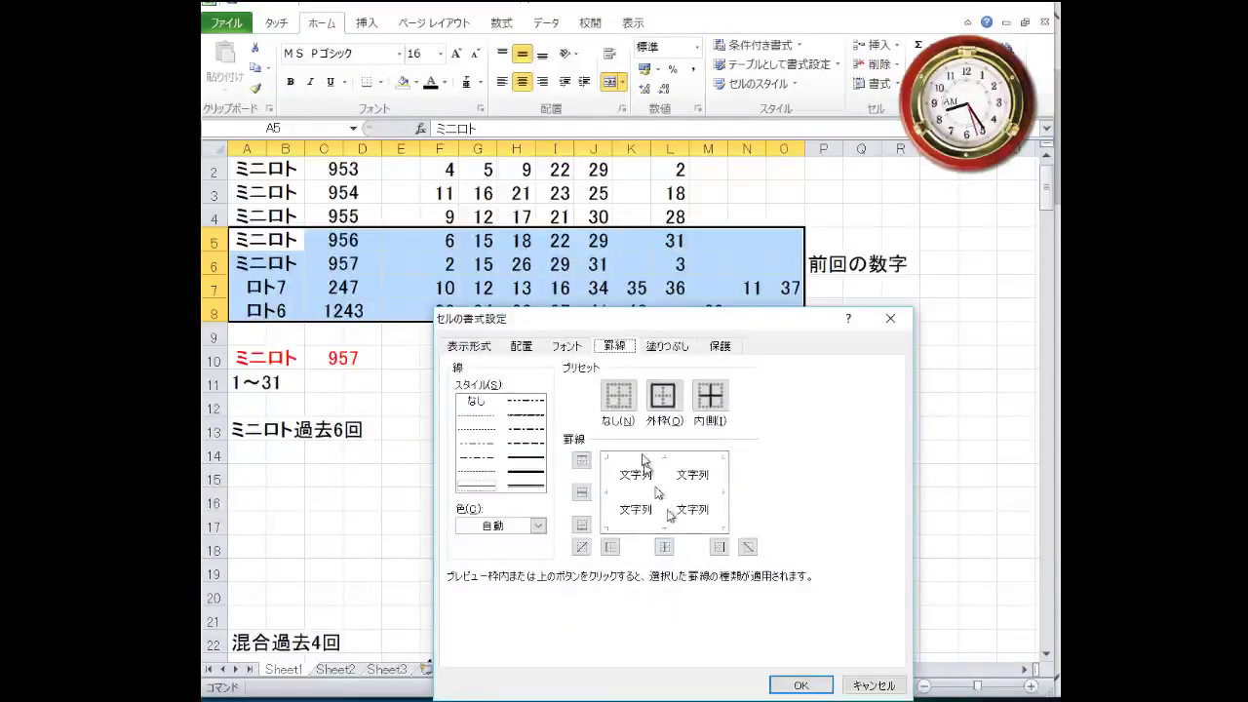
left_click(535, 473)
left_click(538, 526)
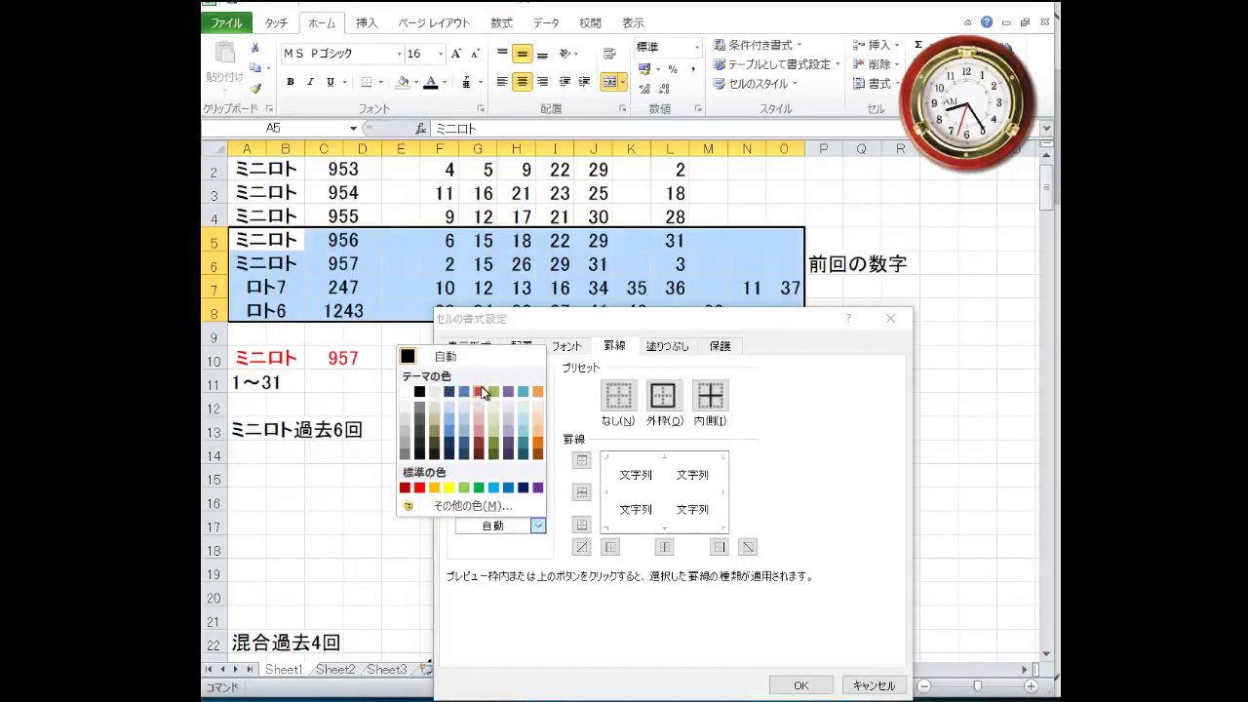
left_click(536, 393)
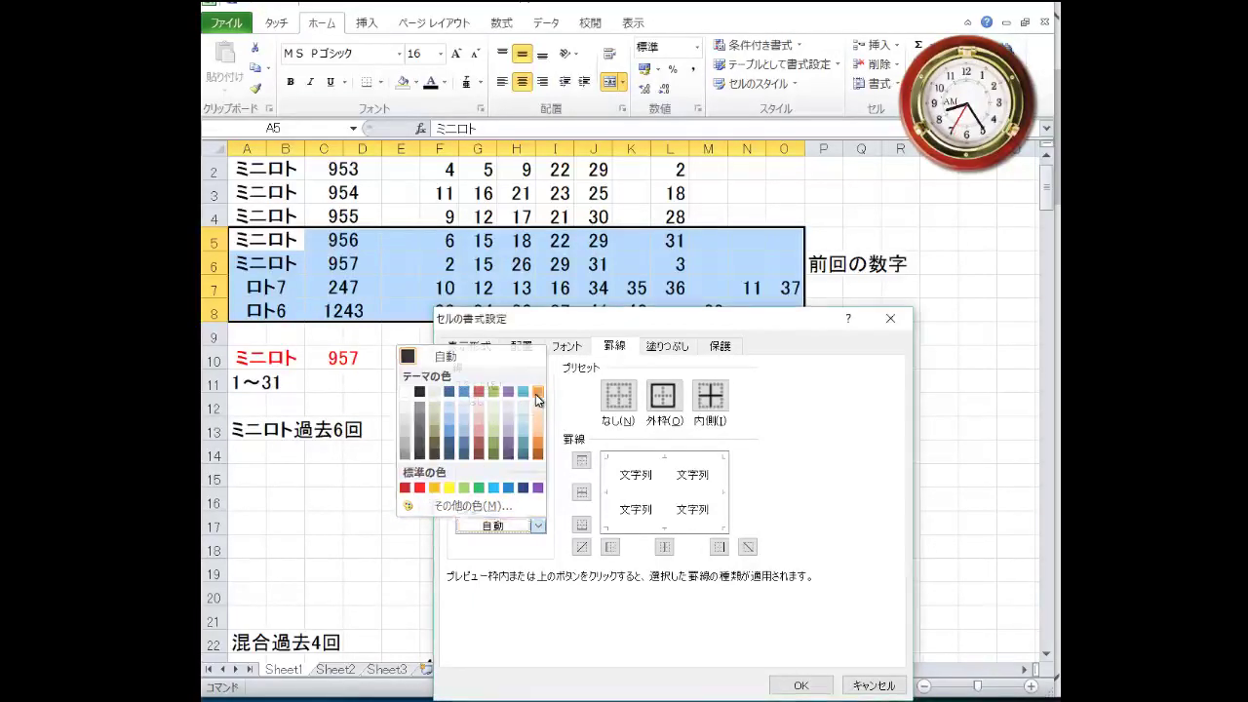
left_click(662, 407)
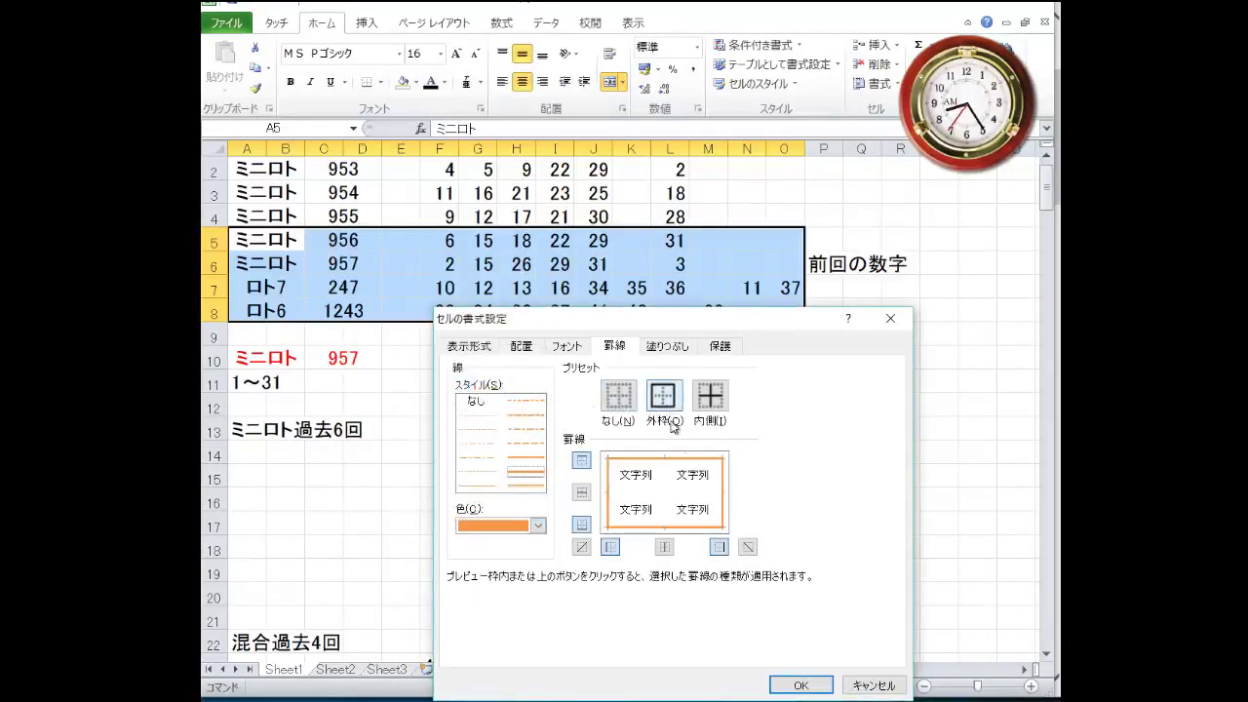
left_click(800, 686)
left_click(595, 409)
Step: Clear the red result numbers in F10:M10 of the ミニロト result row
left_click_drag(440, 360, 702, 363)
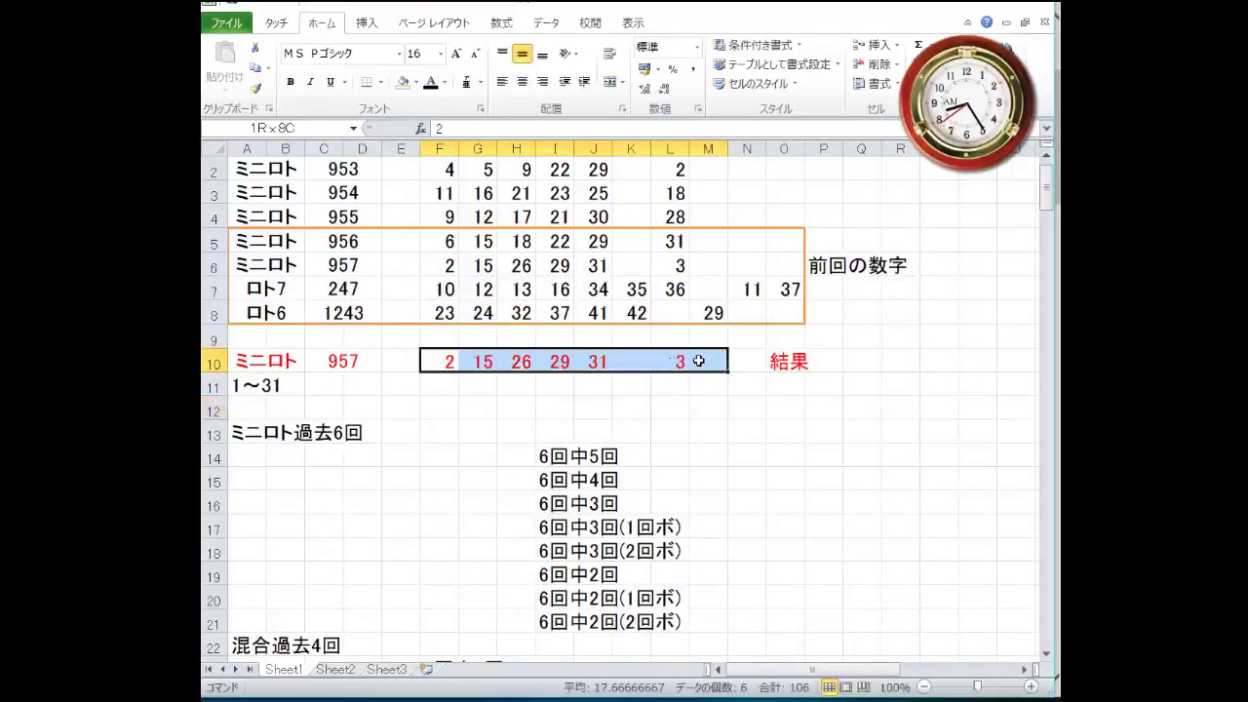
right_click(706, 364)
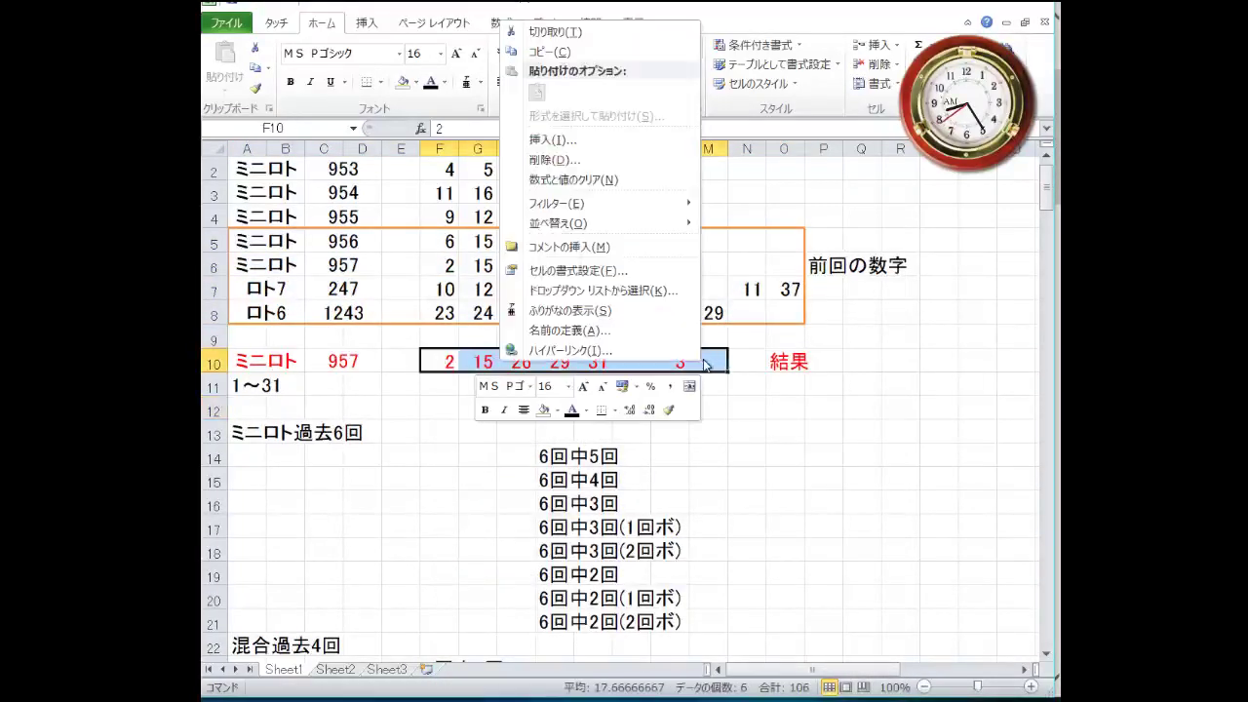
left_click(642, 181)
Step: Set the ミニロト draw number in C10 to 958
key("Left")
key("Left")
key("F2")
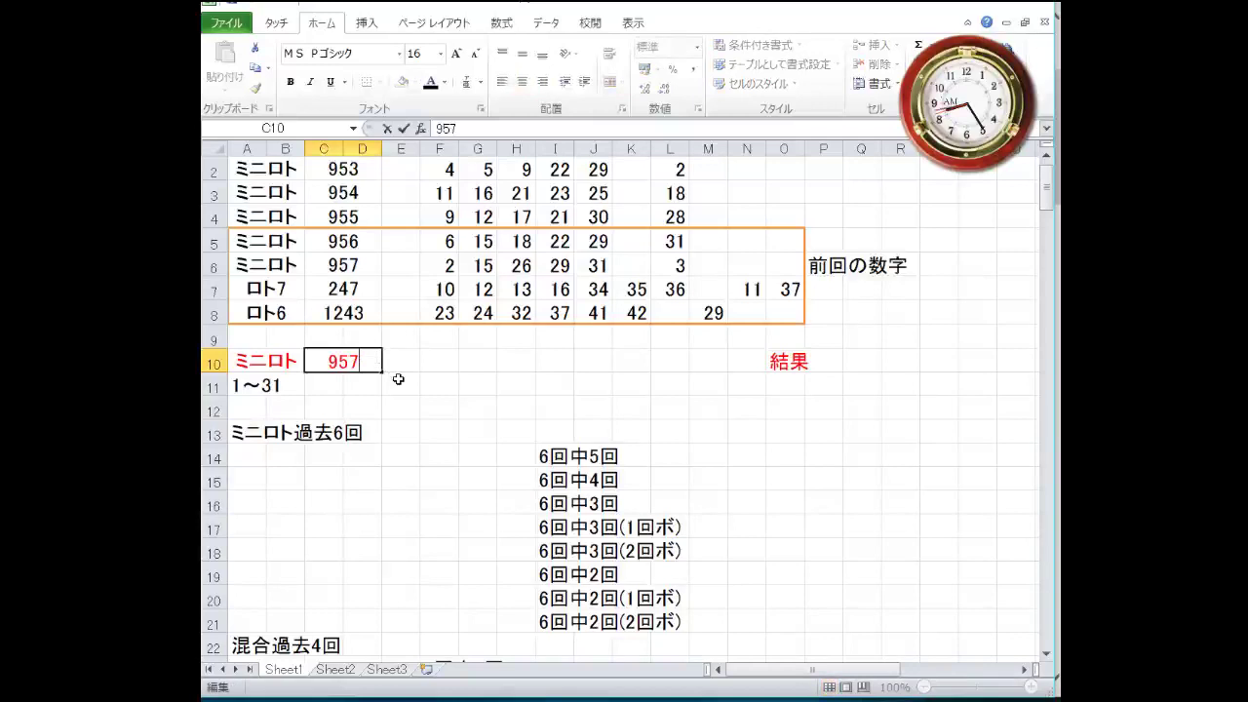
key("BackSpace")
type("8")
key("Return")
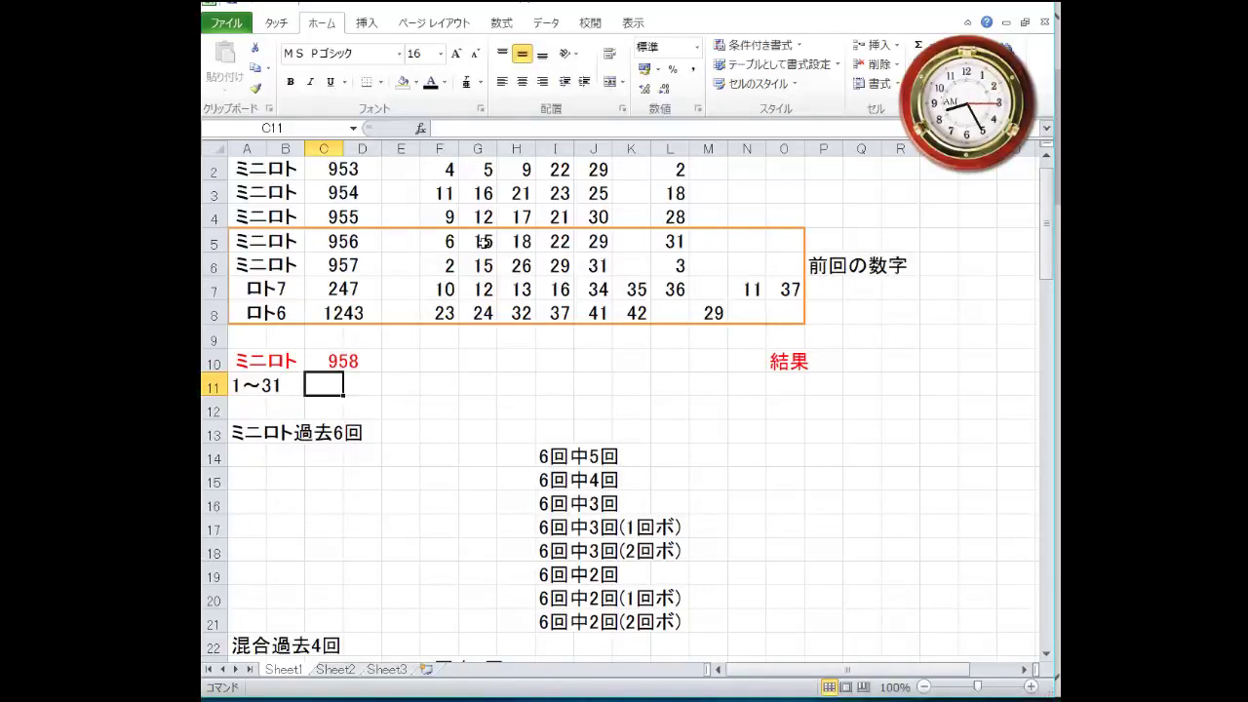
Step: Set the ロト7 draw number in C7 to 248
key("Up")
key("Up")
key("Up")
key("Up")
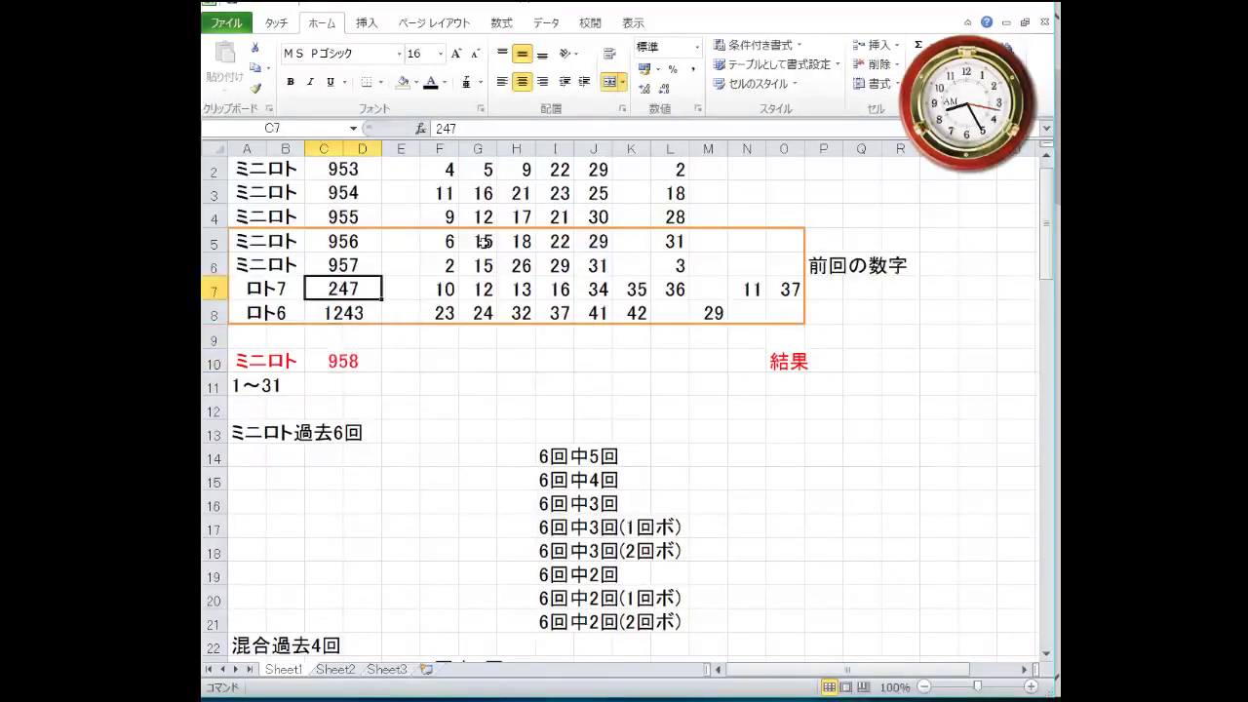
type("248")
key("Return")
Step: Enter the ロト7 main numbers 1, 5, 6, 22, 25, 27 and 31 in F7:L7
key("Up")
key("Right")
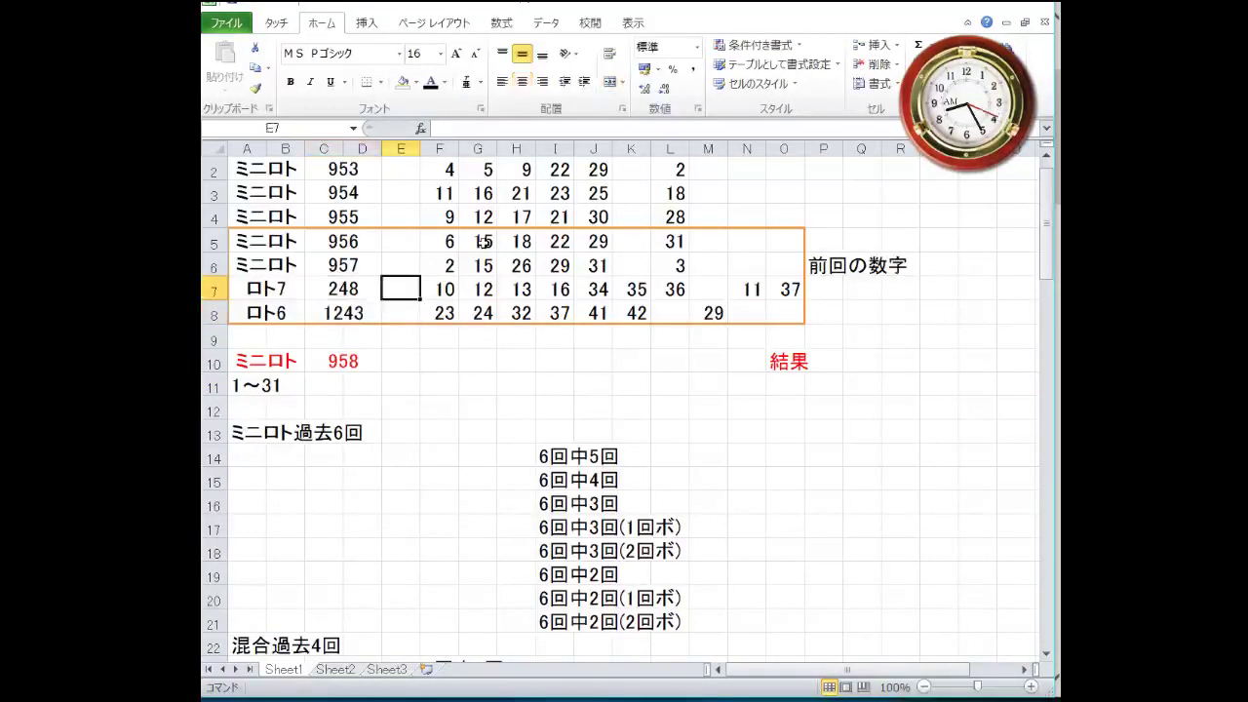
key("Right")
type("1")
key("Right")
type("5")
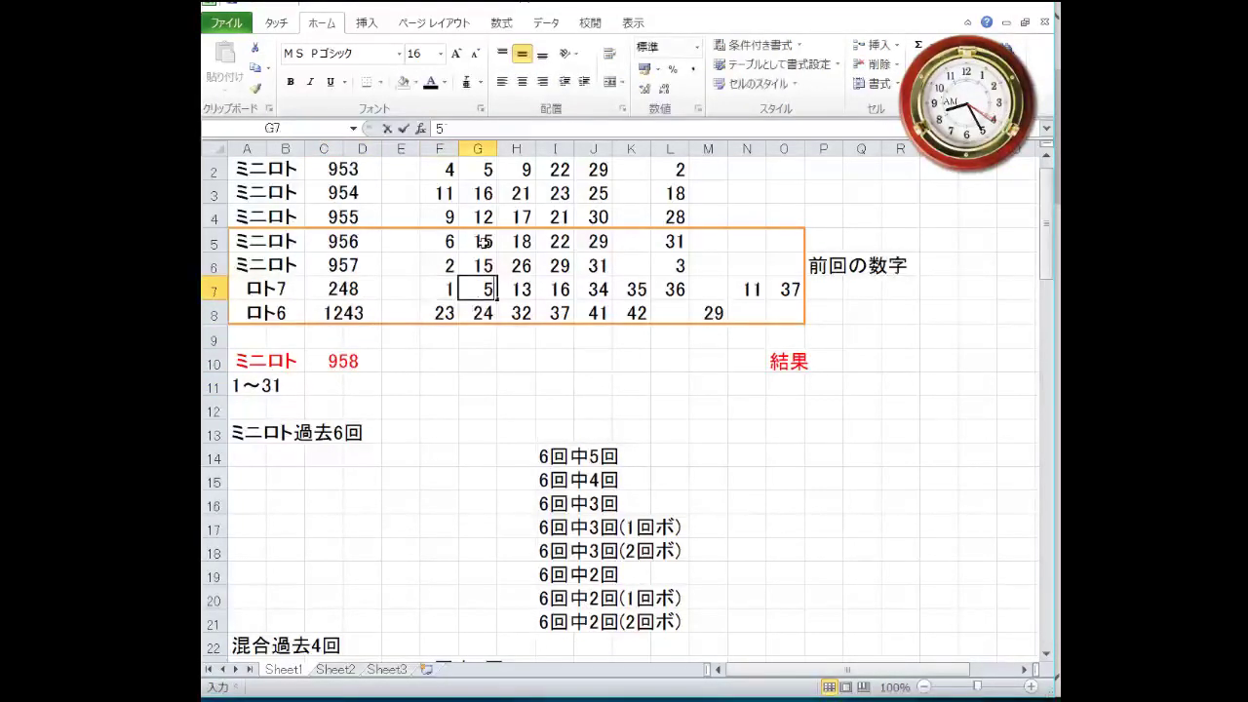
key("Right")
type("6")
key("Right")
type("22")
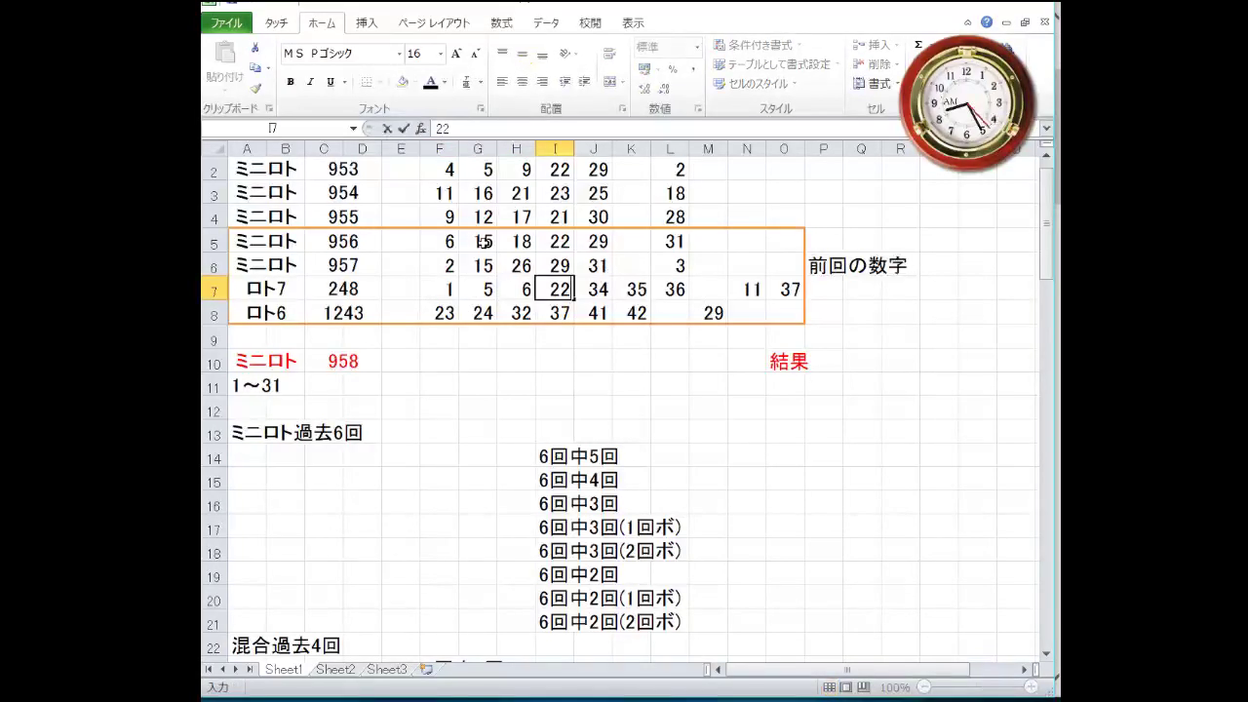
key("Right")
type("25")
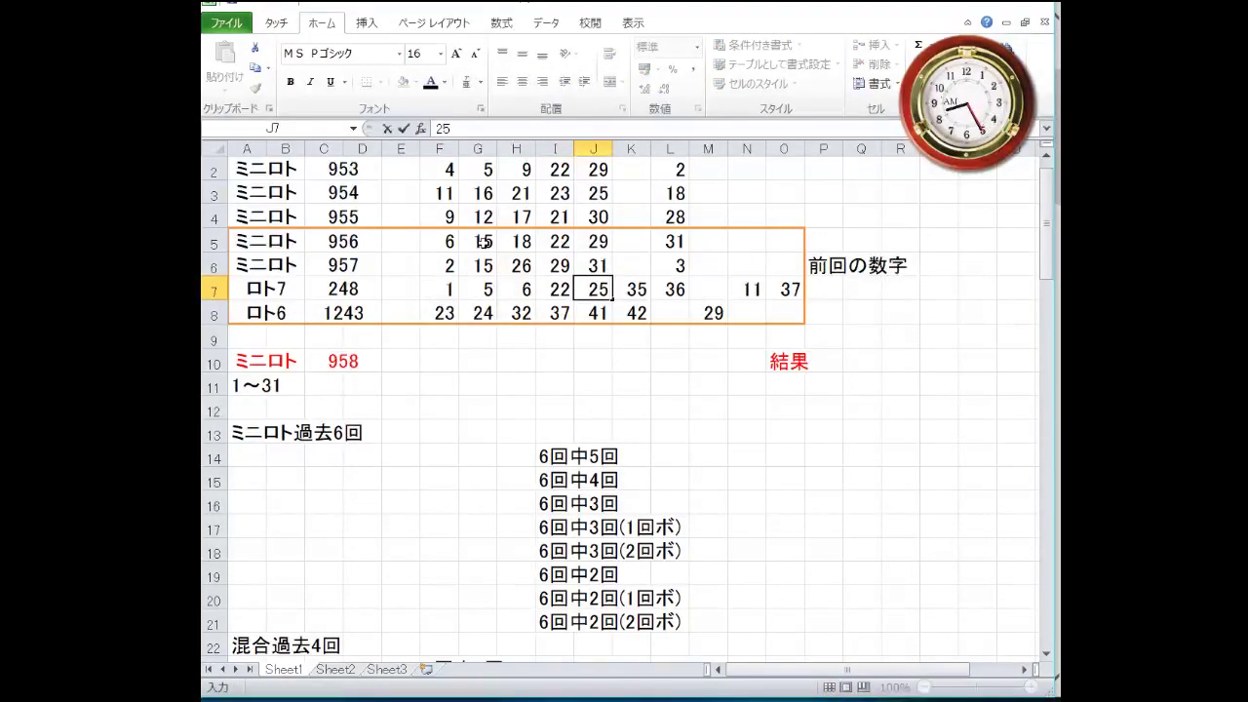
key("Right")
type("27")
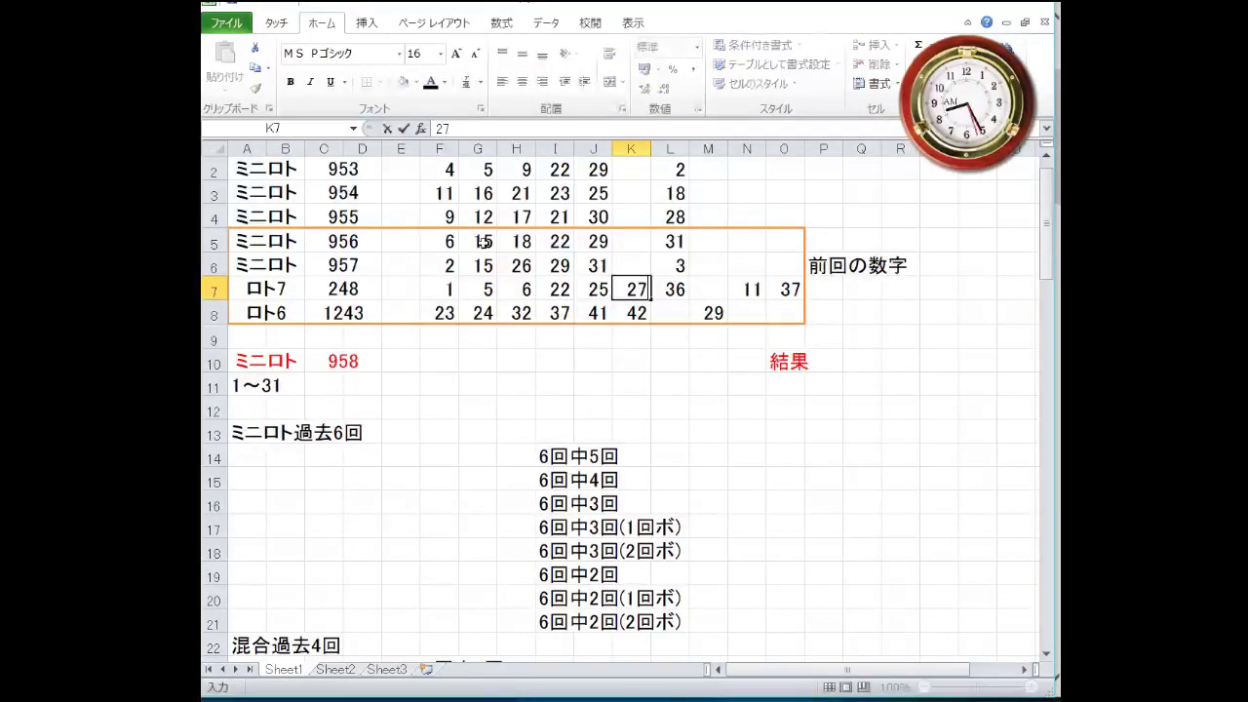
key("Right")
type("31")
Step: Enter the ロト7 bonus numbers 12 and 18 in N7 and O7
key("Right")
key("Right")
type("12")
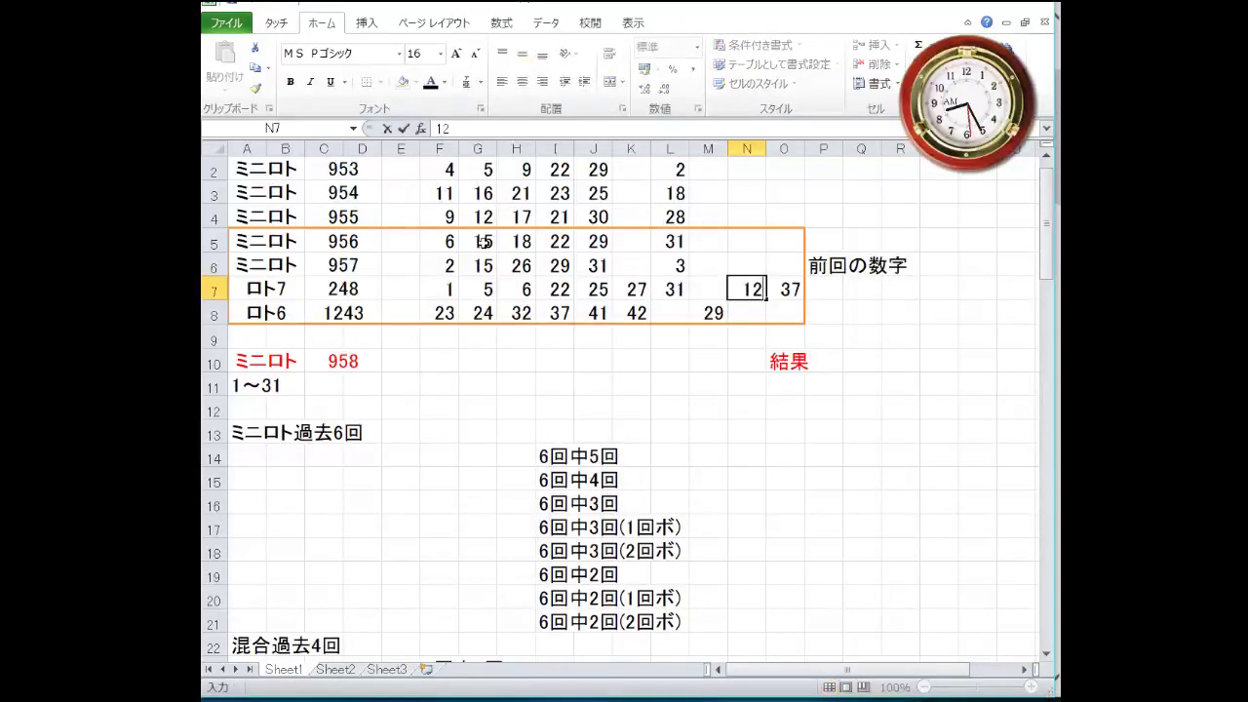
key("Right")
type("18")
key("Return")
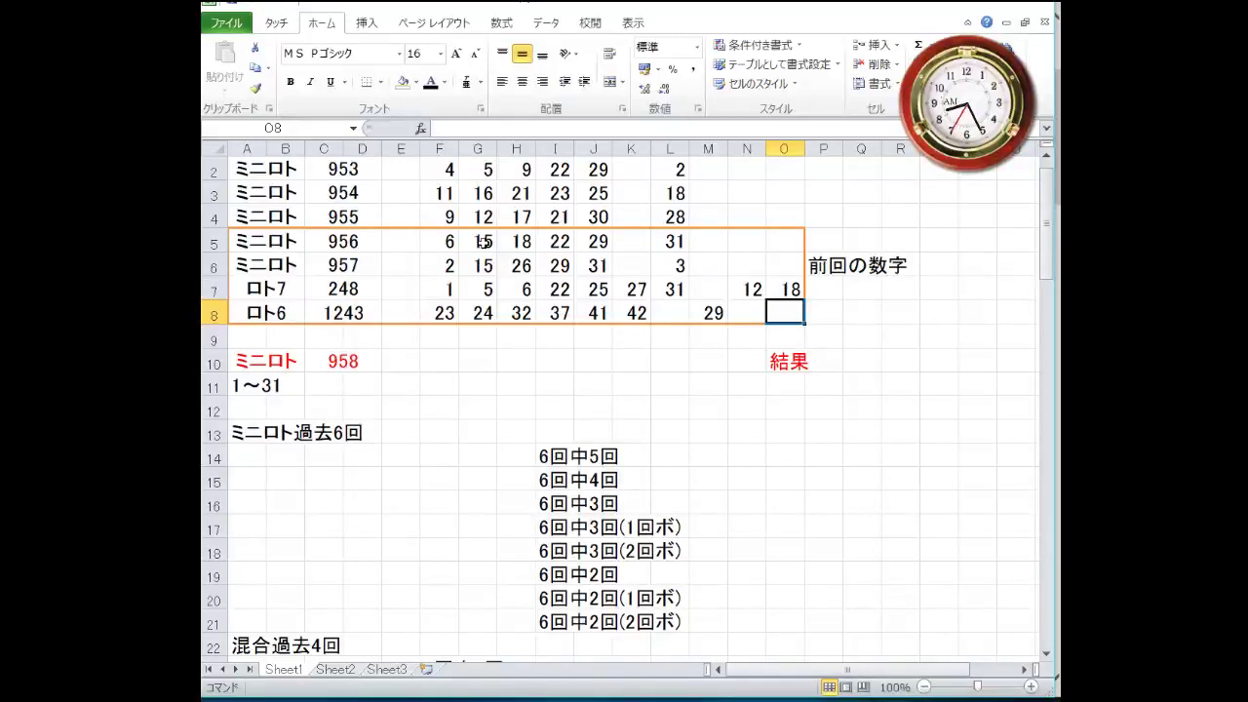
Step: Set the ロト6 draw number in C8 to 1245
key("Left")
key("Left")
key("Left")
key("Left")
key("Left")
key("Left")
key("Left")
key("Left")
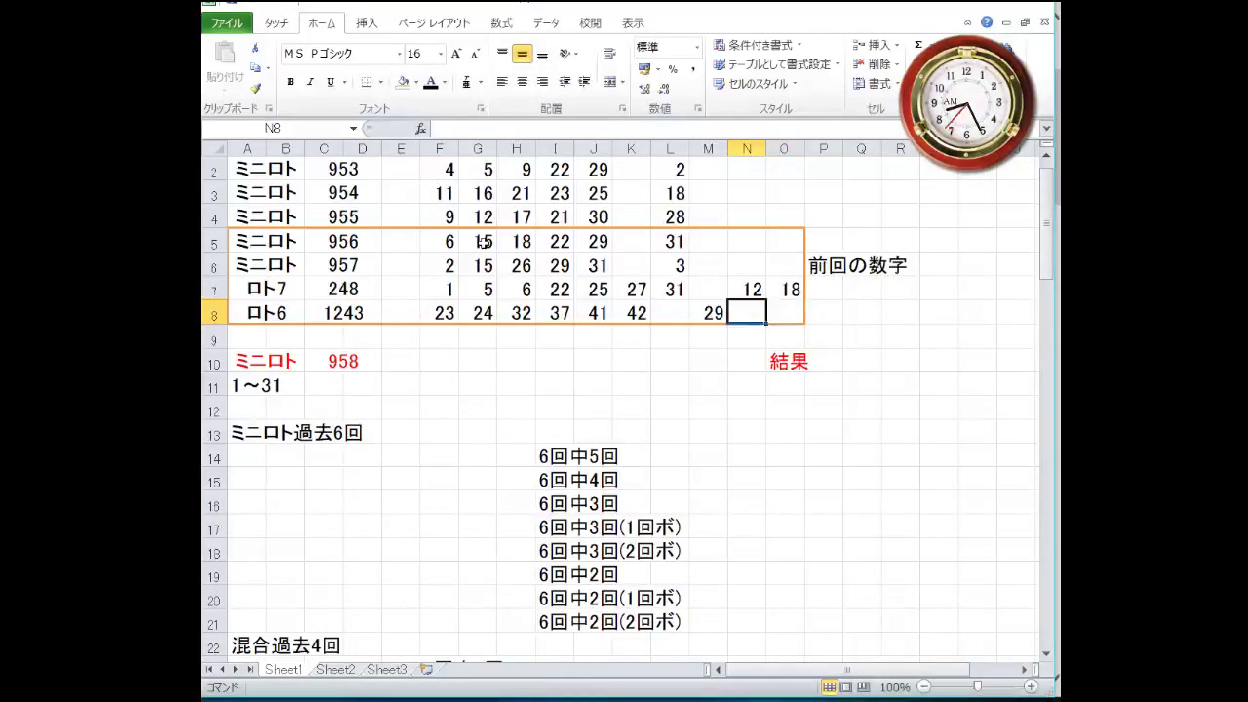
key("Left")
key("Left")
key("Left")
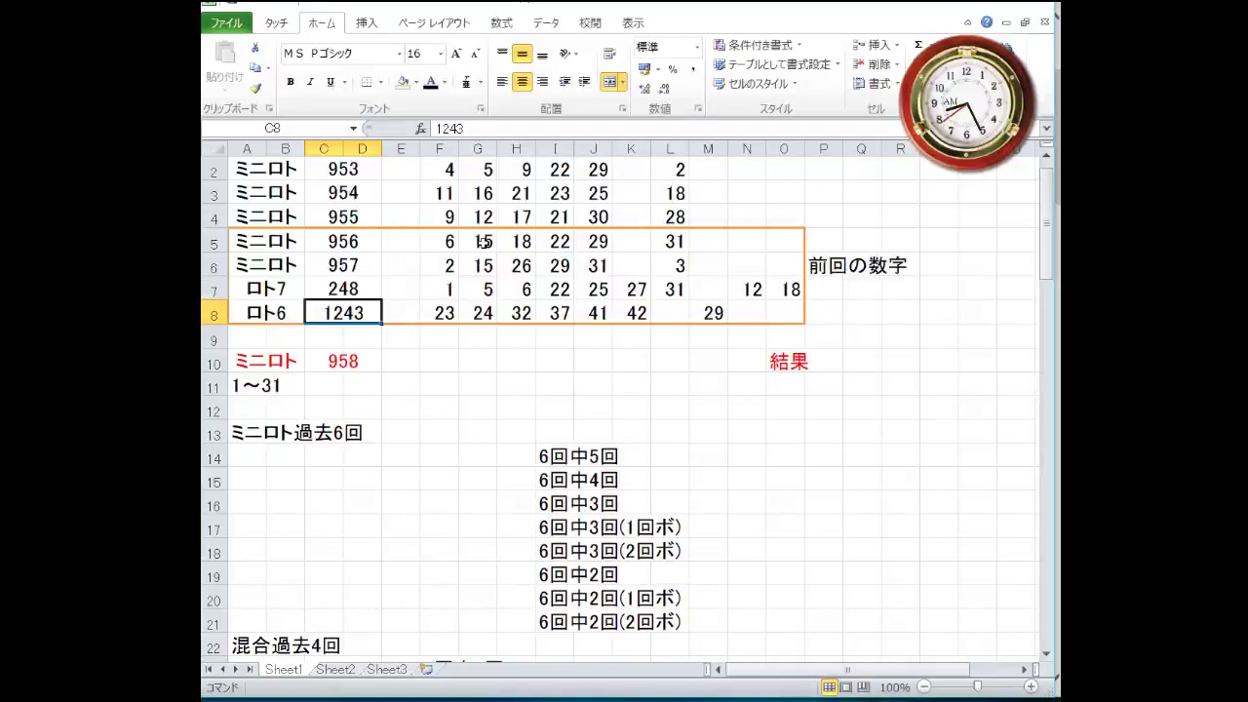
type("1245")
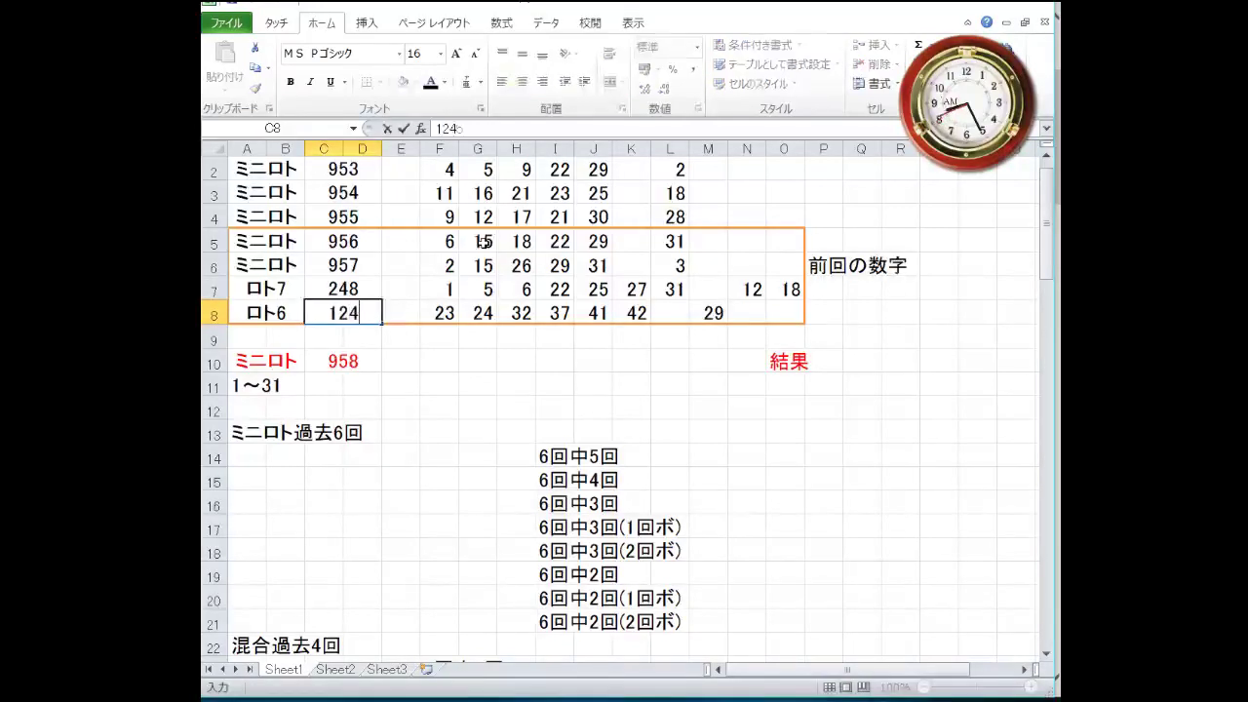
key("Return")
Step: Enter the ロト6 main numbers 13, 15, 27, 30, 31 and 39 in F8:K8
key("Up")
key("Right")
key("Right")
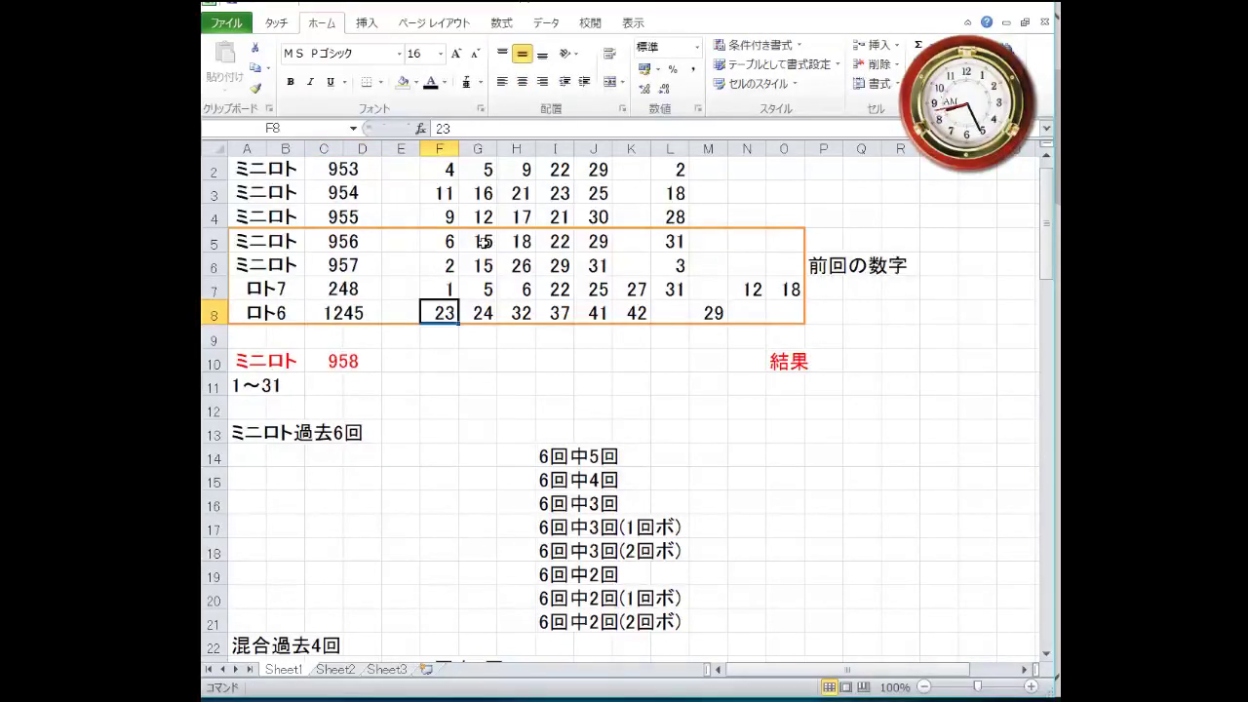
type("13")
key("Right")
type("15")
key("Right")
type("27")
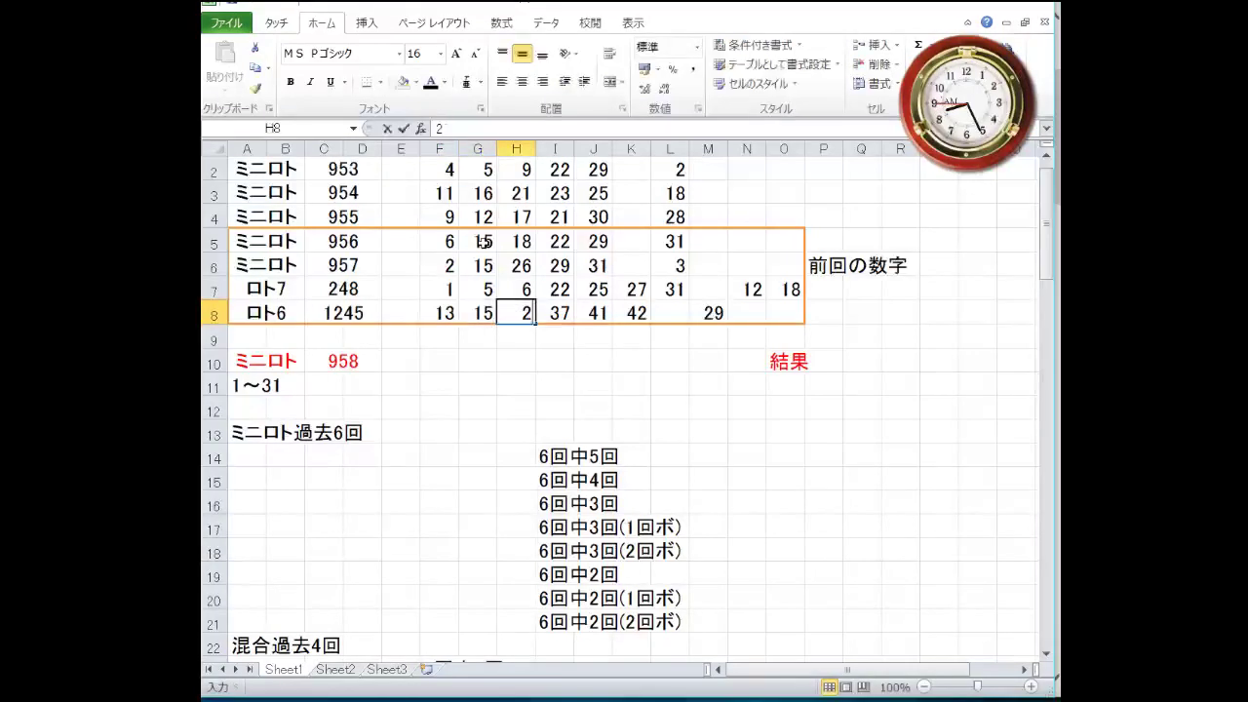
key("Right")
type("30")
key("Right")
type("31")
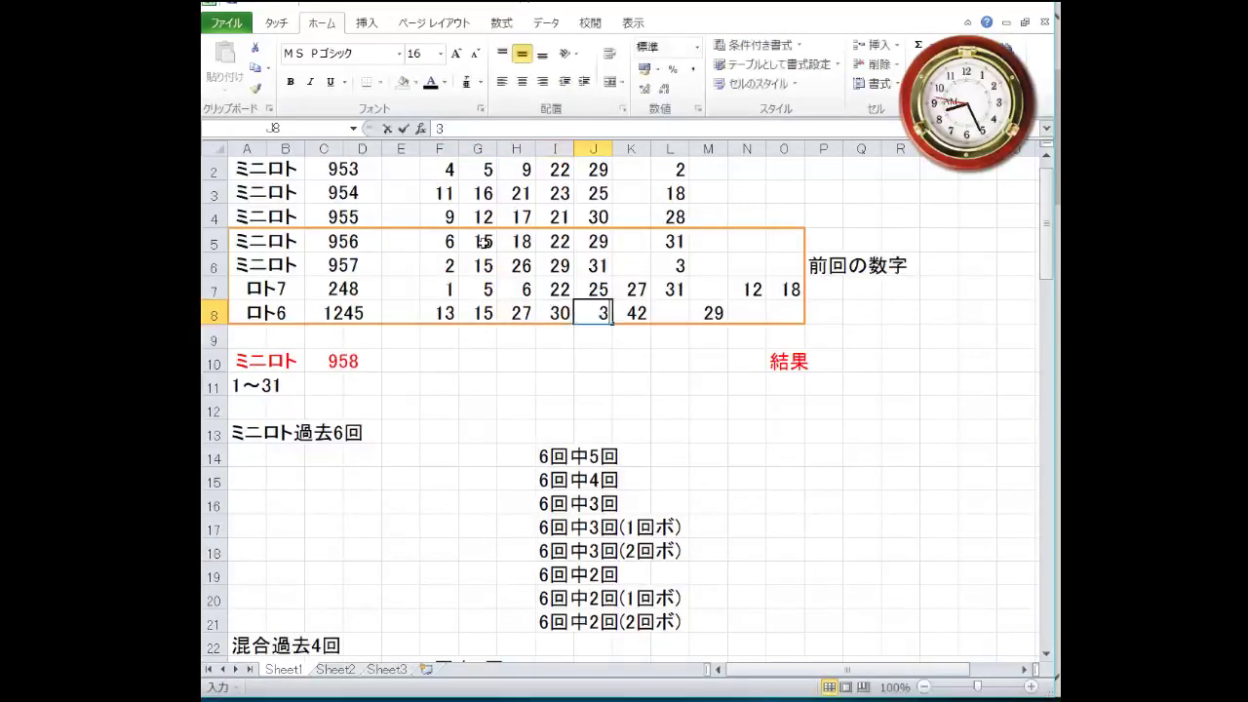
key("Right")
type("39")
key("Right")
Step: Enter the ロト6 bonus number 8 in M8
key("Right")
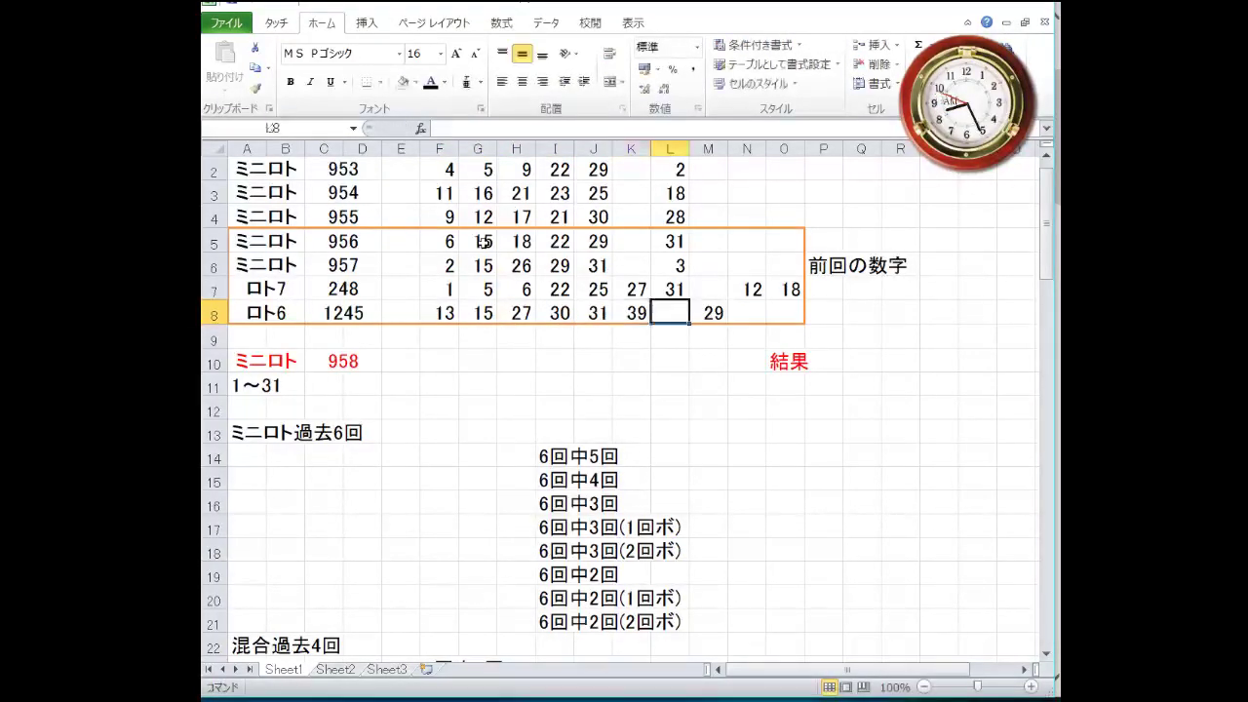
type("8")
key("Return")
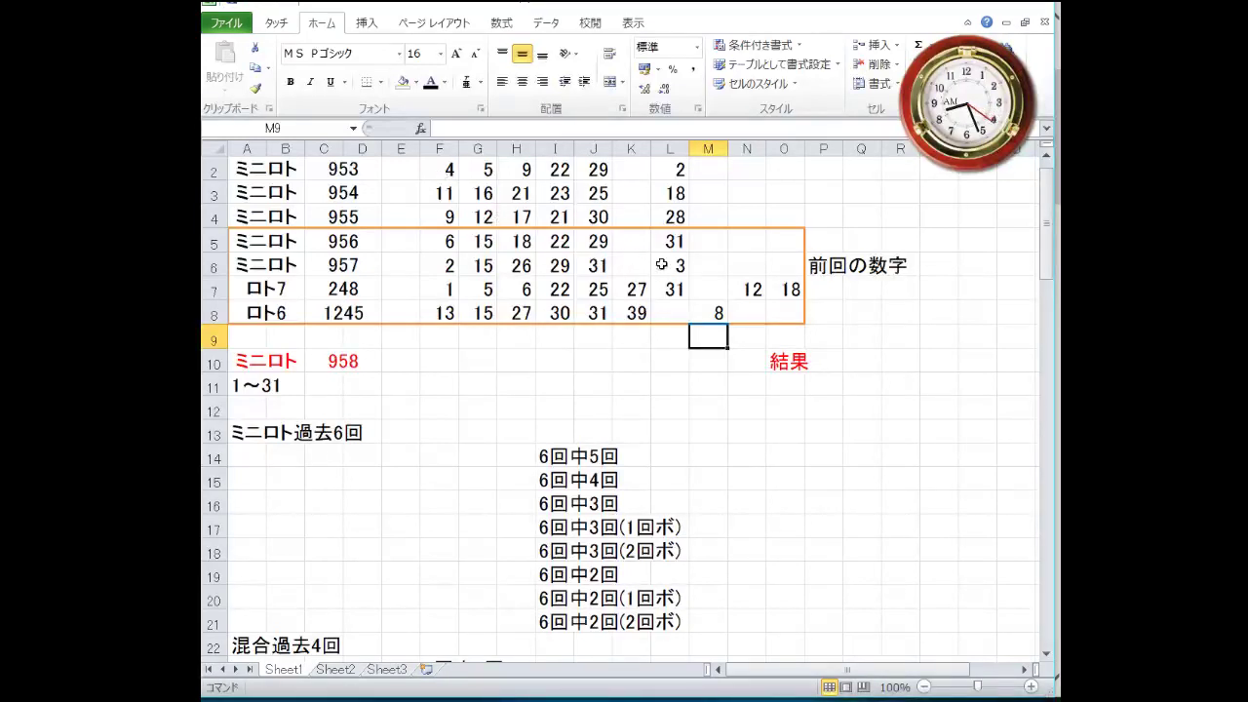
Step: Enter 2, 9, 21, 22 and 31 in A19:E19 as the ミニロト numbers for 6回中2回
left_click_drag(684, 270, 240, 166)
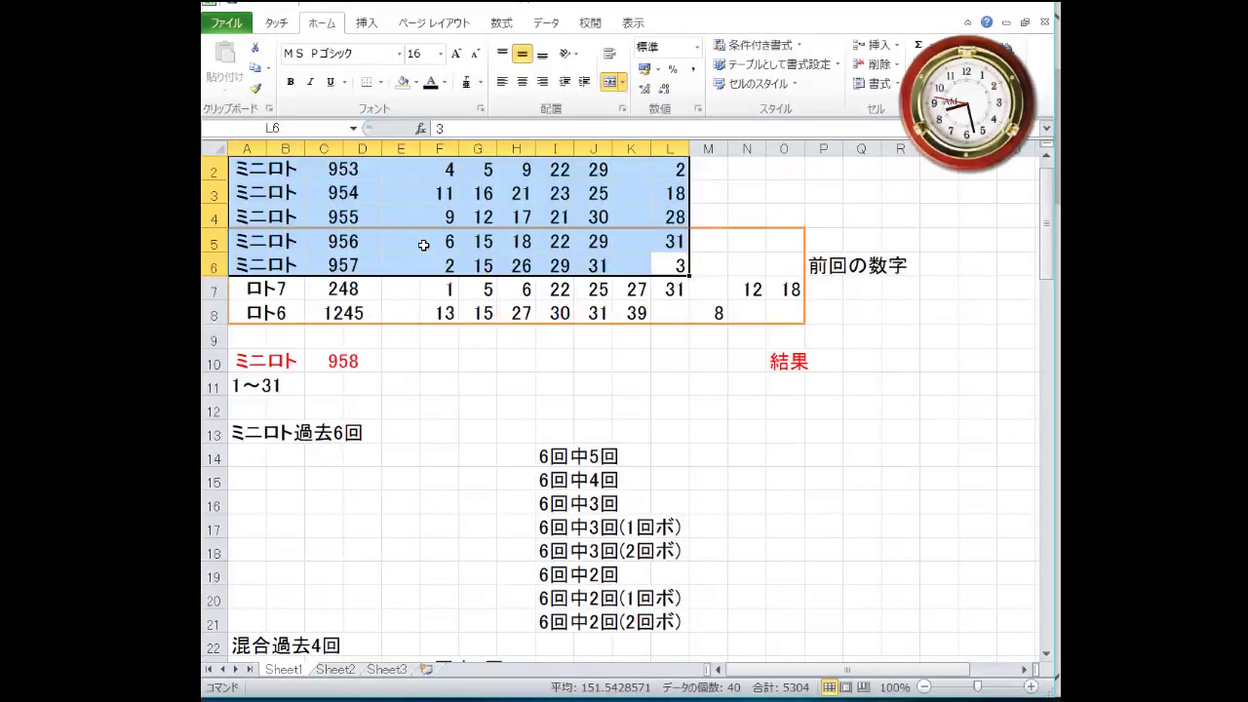
key("Up")
key("Up")
key("Up")
key("Up")
key("Up")
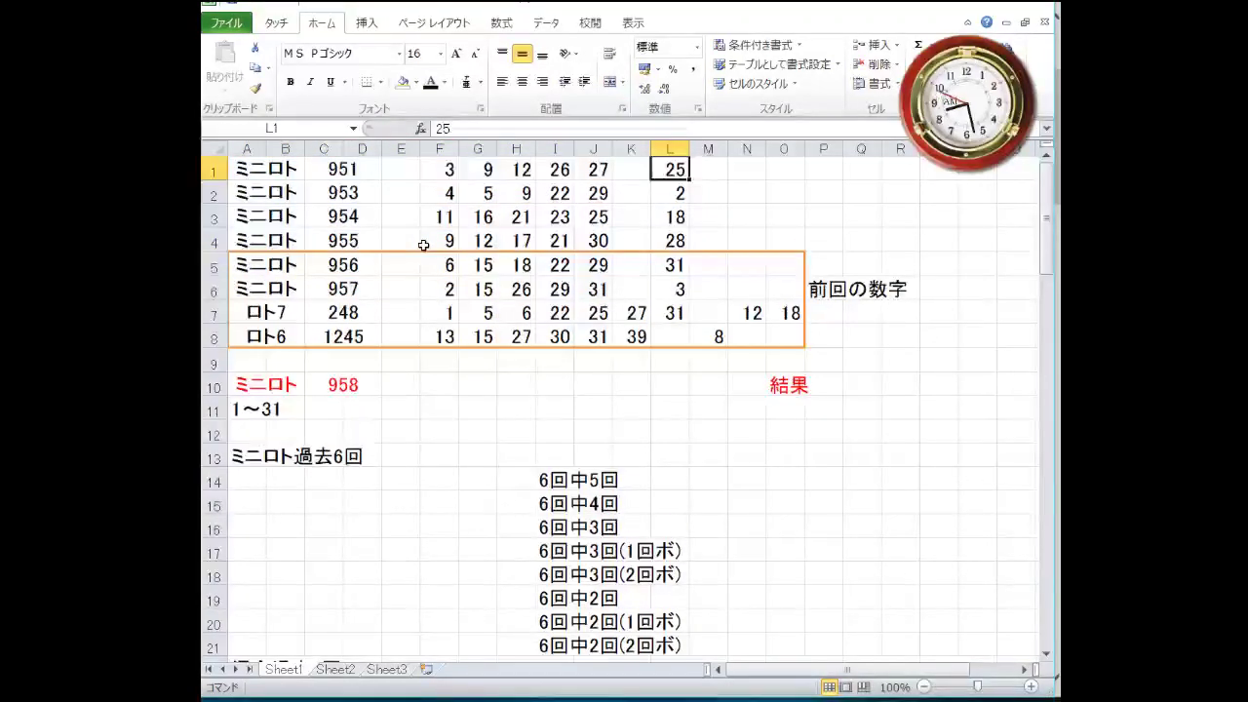
key("Down")
key("Down")
key("Down")
key("Down")
key("Down")
key("Down")
key("Down")
key("Down")
key("Down")
key("Down")
key("Down")
key("Down")
key("Down")
key("Down")
key("Down")
key("Down")
key("Down")
key("Down")
key("Left")
key("Left")
key("Left")
key("Left")
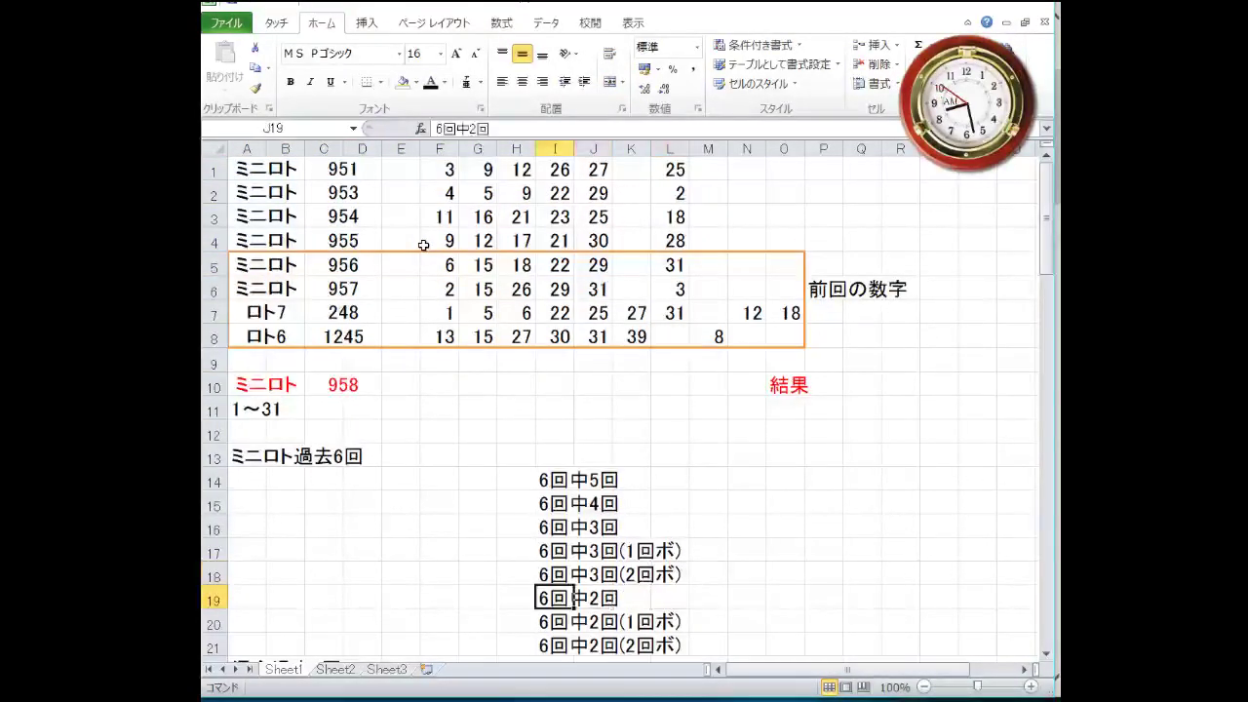
key("Left")
key("Left")
key("Left")
key("Left")
key("Left")
key("Left")
key("Left")
type("2")
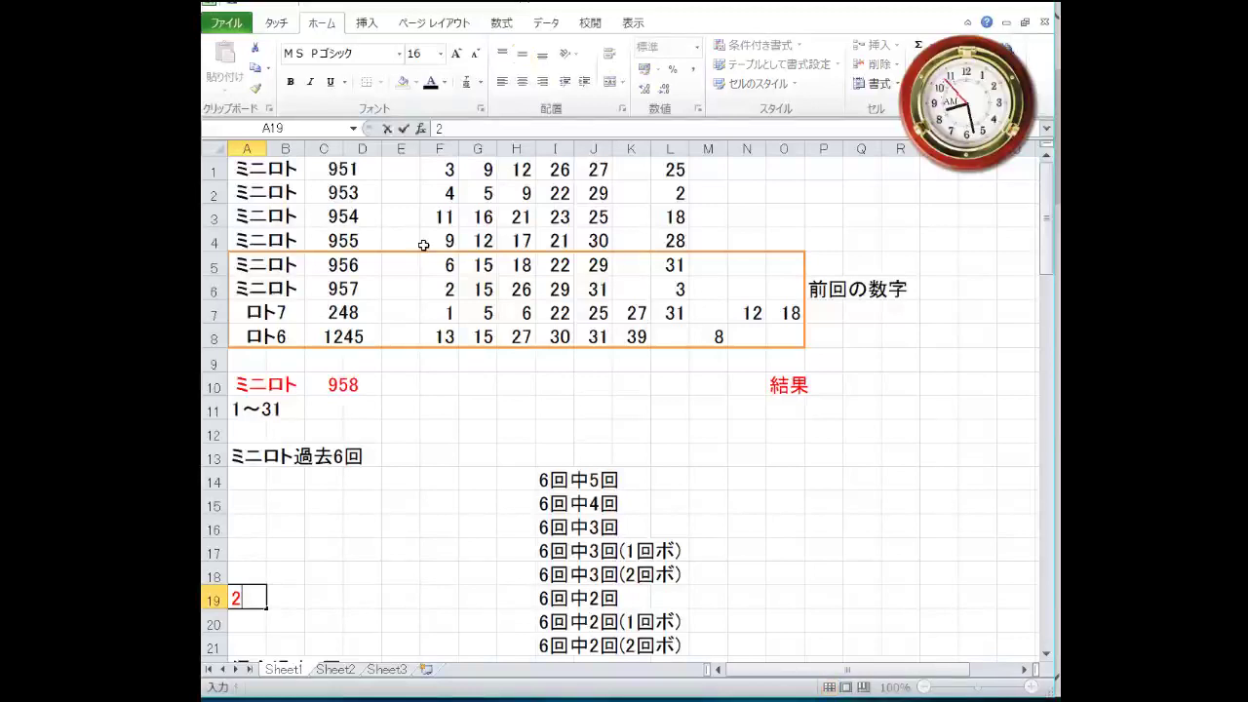
key("Right")
type("9")
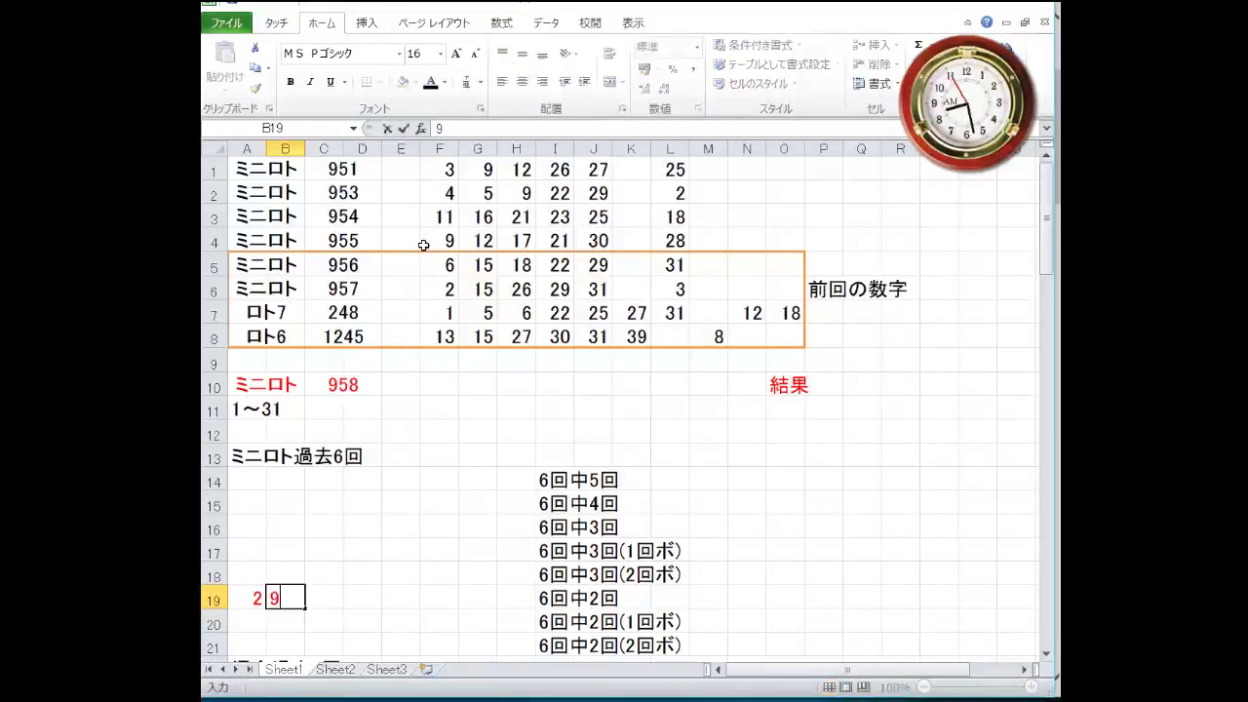
key("Right")
type("21")
key("Right")
type("22")
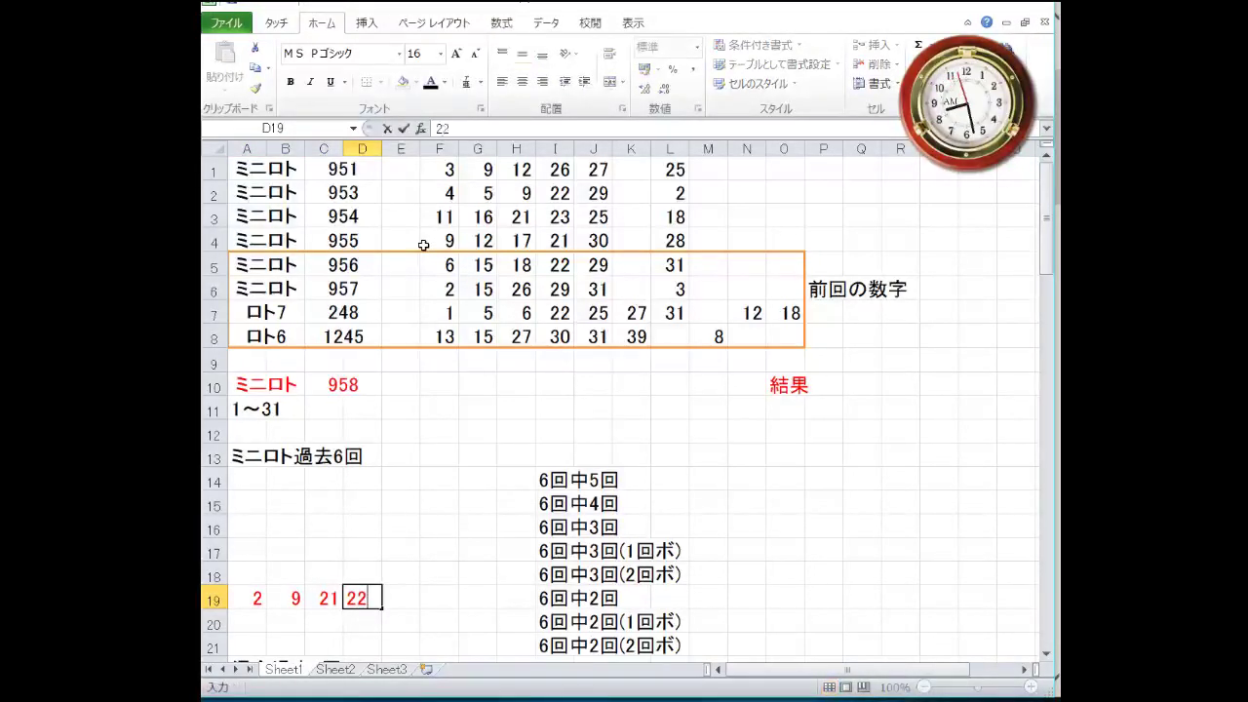
key("Right")
type("31")
key("Return")
key("Up")
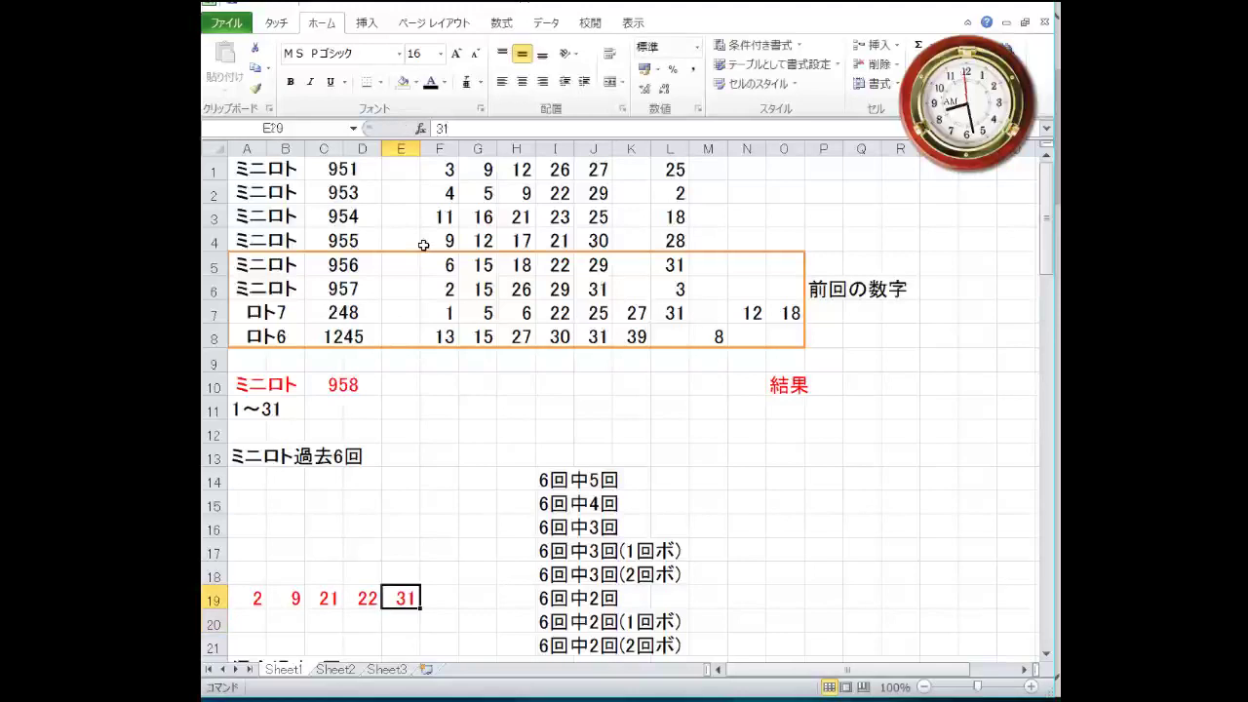
key("Up")
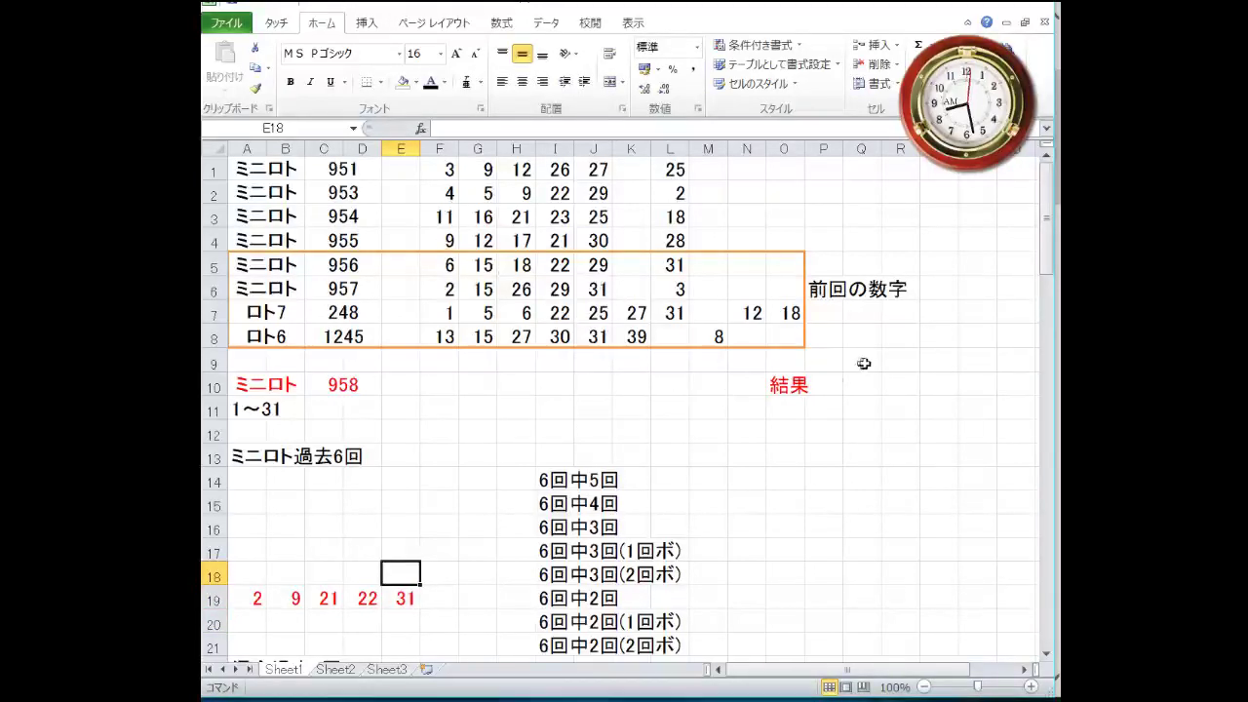
Step: Insert a copy of row 23 (4回中3回) directly above it in the 混合過去4回 section
left_click_drag(795, 336, 251, 265)
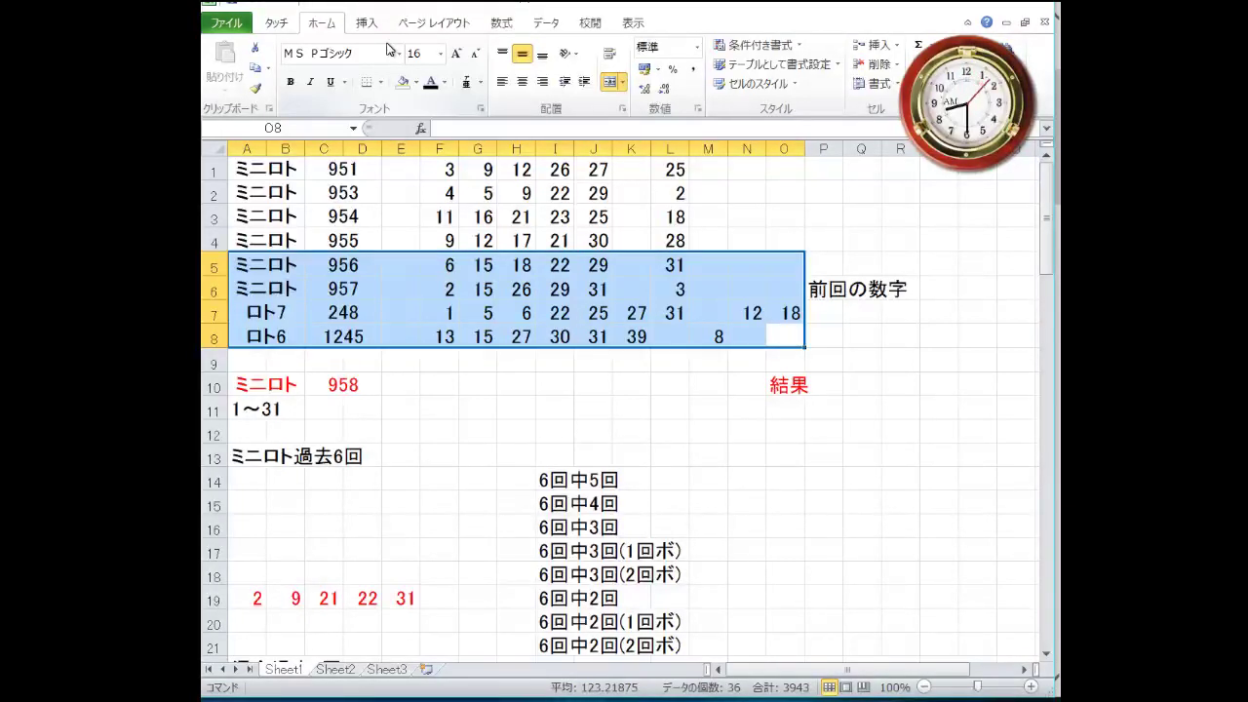
key("ctrl+c")
key("Down")
key("Down")
key("Down")
key("Down")
key("Down")
key("Down")
key("Down")
key("Down")
key("Down")
key("Down")
key("Down")
key("Down")
key("Down")
key("Down")
key("Down")
key("Down")
key("Down")
key("Down")
key("Down")
key("Down")
key("Down")
key("Up")
key("Up")
key("Up")
key("Up")
key("Up")
key("Up")
key("Up")
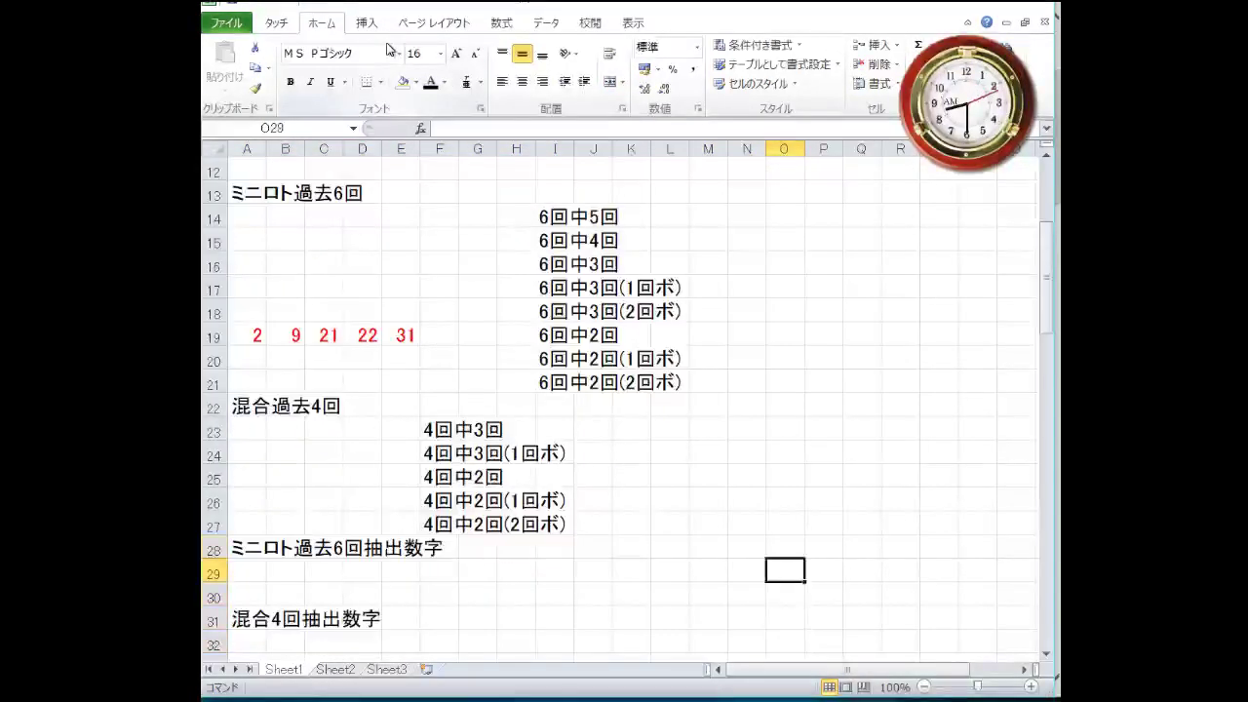
key("Left")
key("Left")
key("Left")
key("Left")
key("Left")
key("Left")
key("Left")
key("Left")
key("Left")
key("Left")
key("Left")
key("Left")
key("Left")
key("Left")
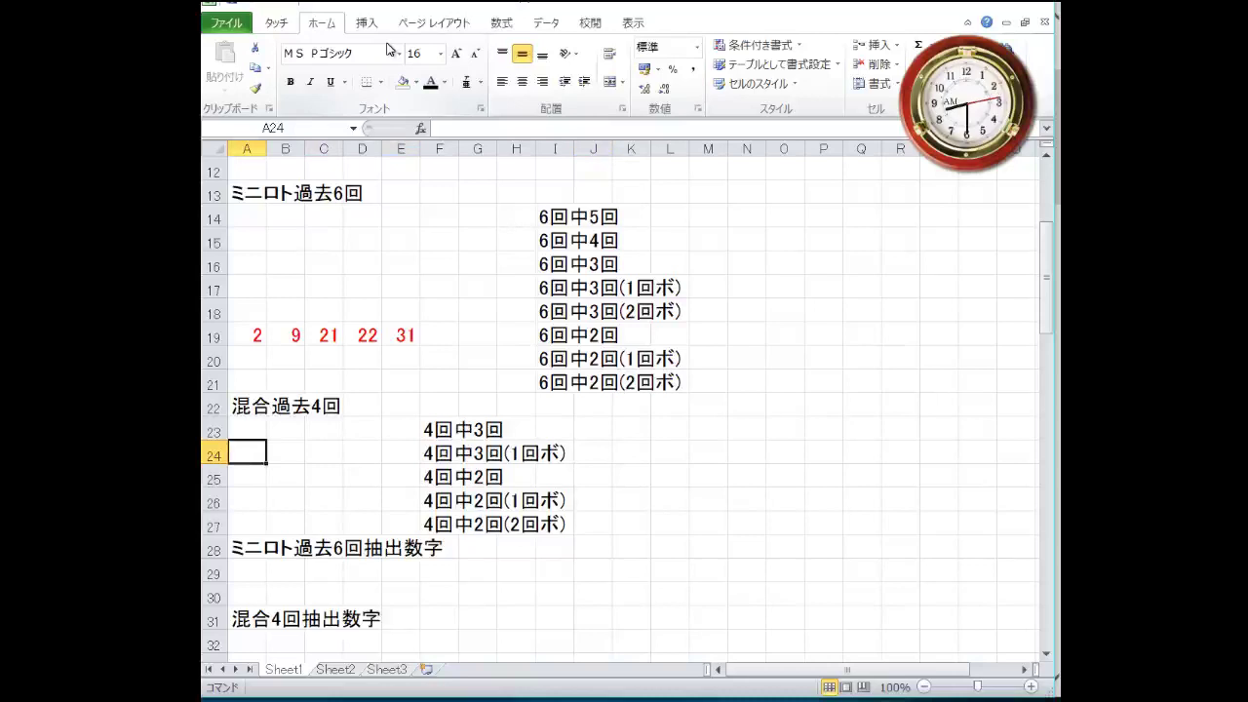
key("Up")
key("Up")
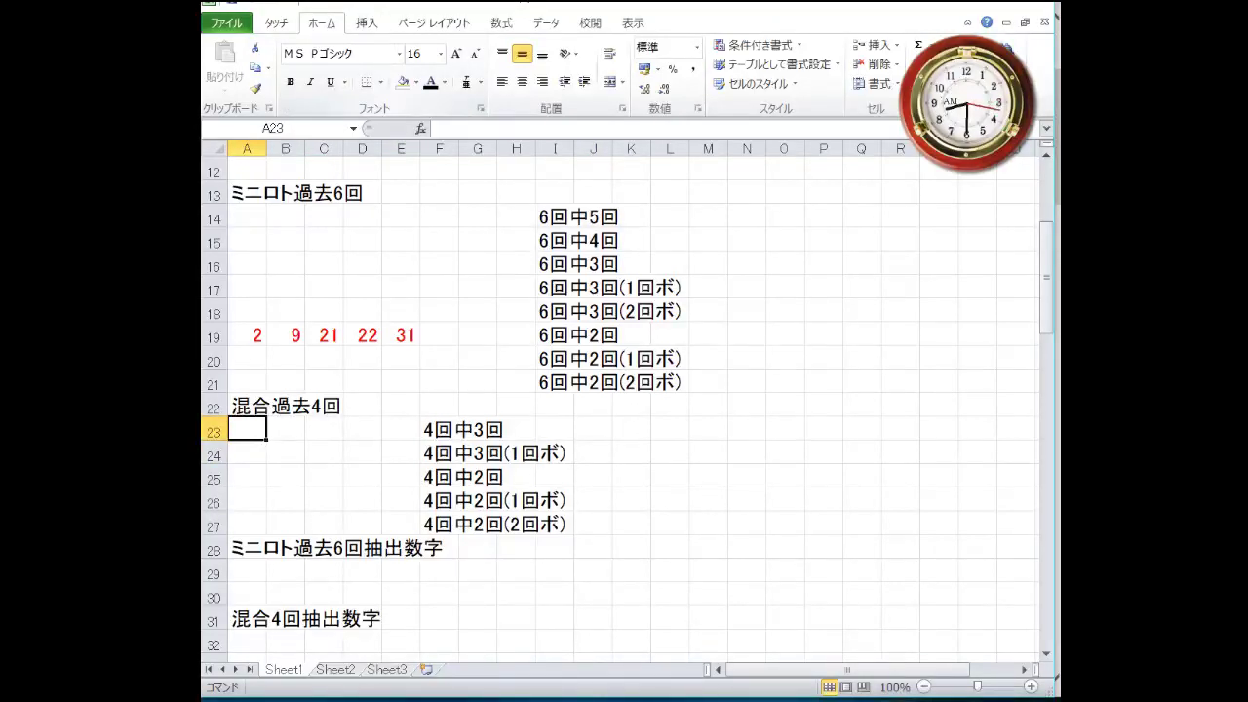
left_click(218, 432)
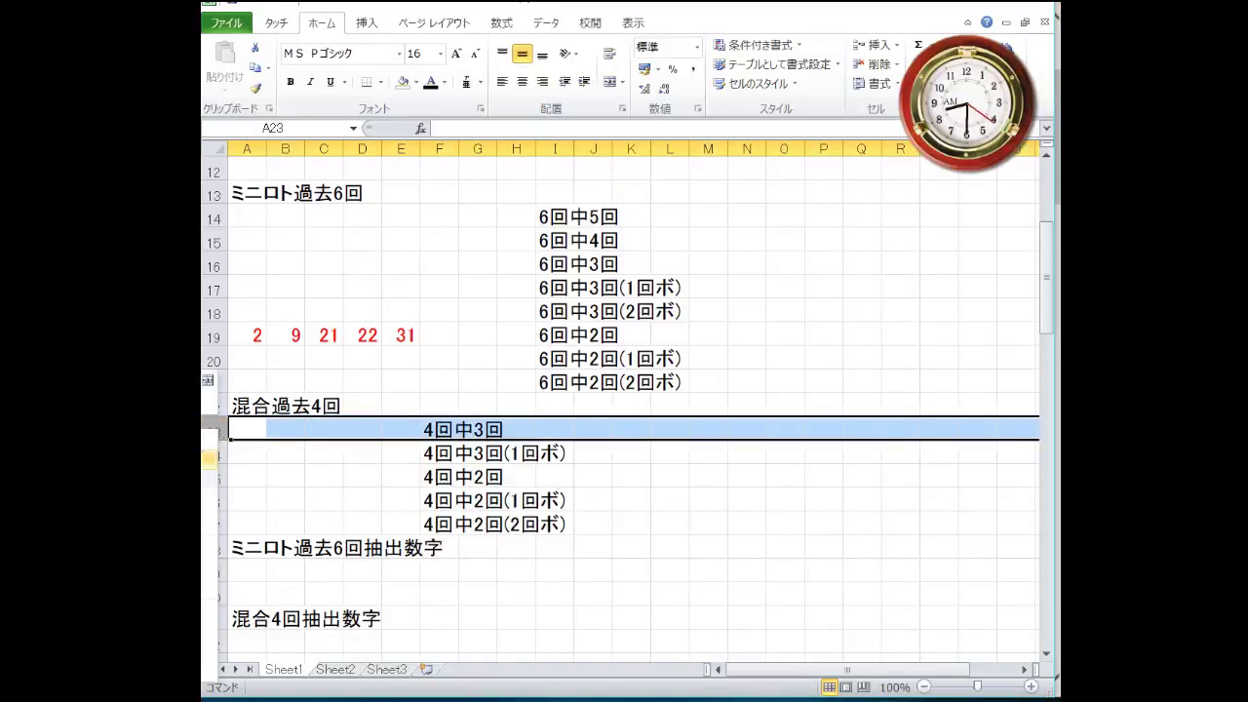
key("ctrl+c")
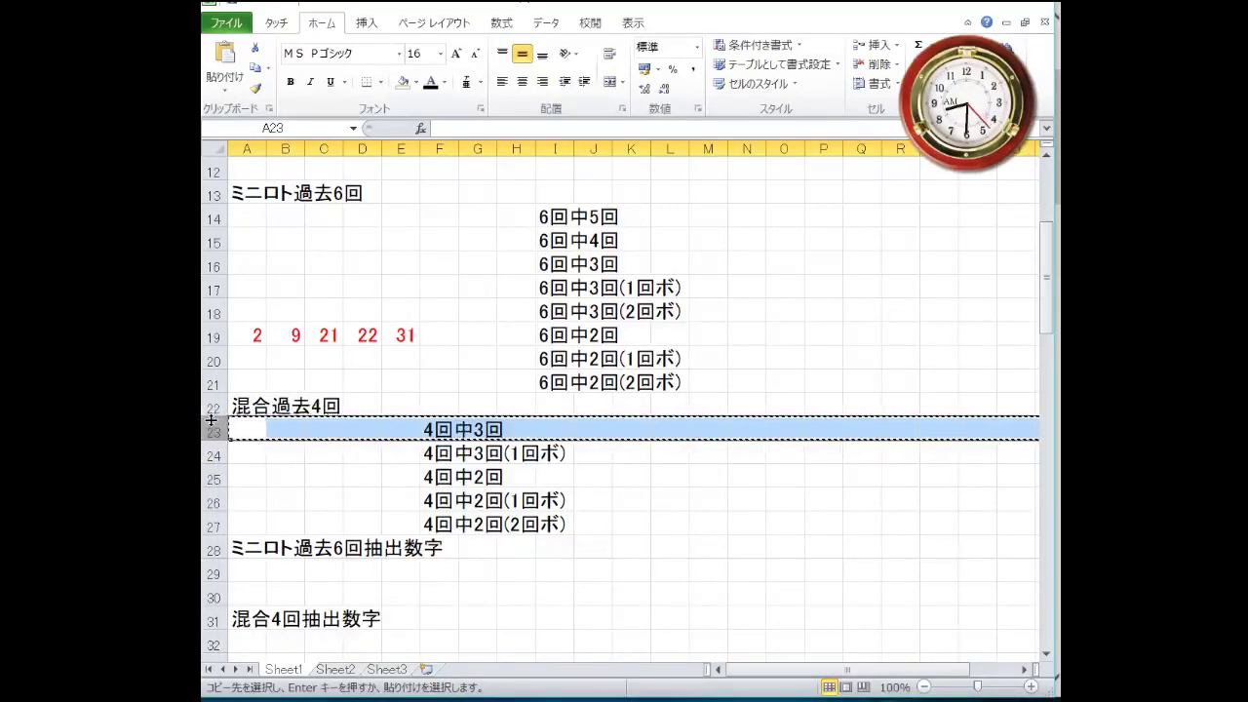
left_click(211, 413)
left_click(221, 434)
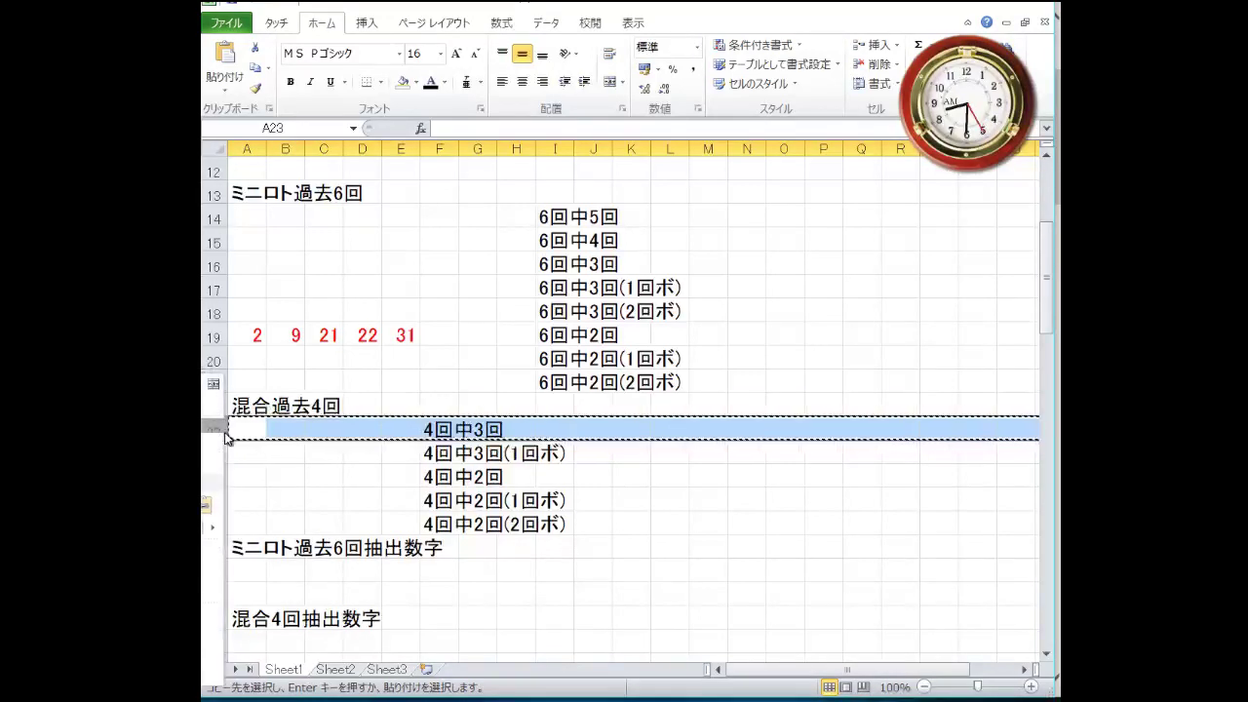
right_click(224, 436)
left_click(212, 551)
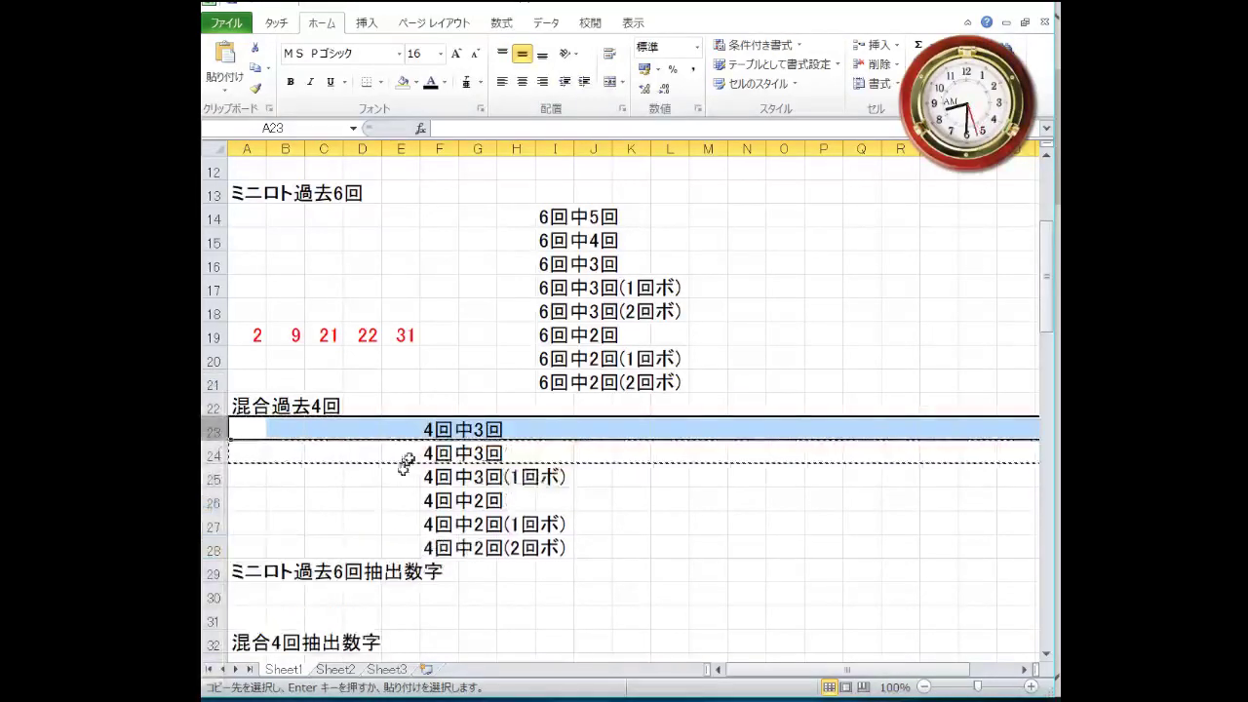
Step: Change the label in F23 to 4回中4回
double_click(436, 429)
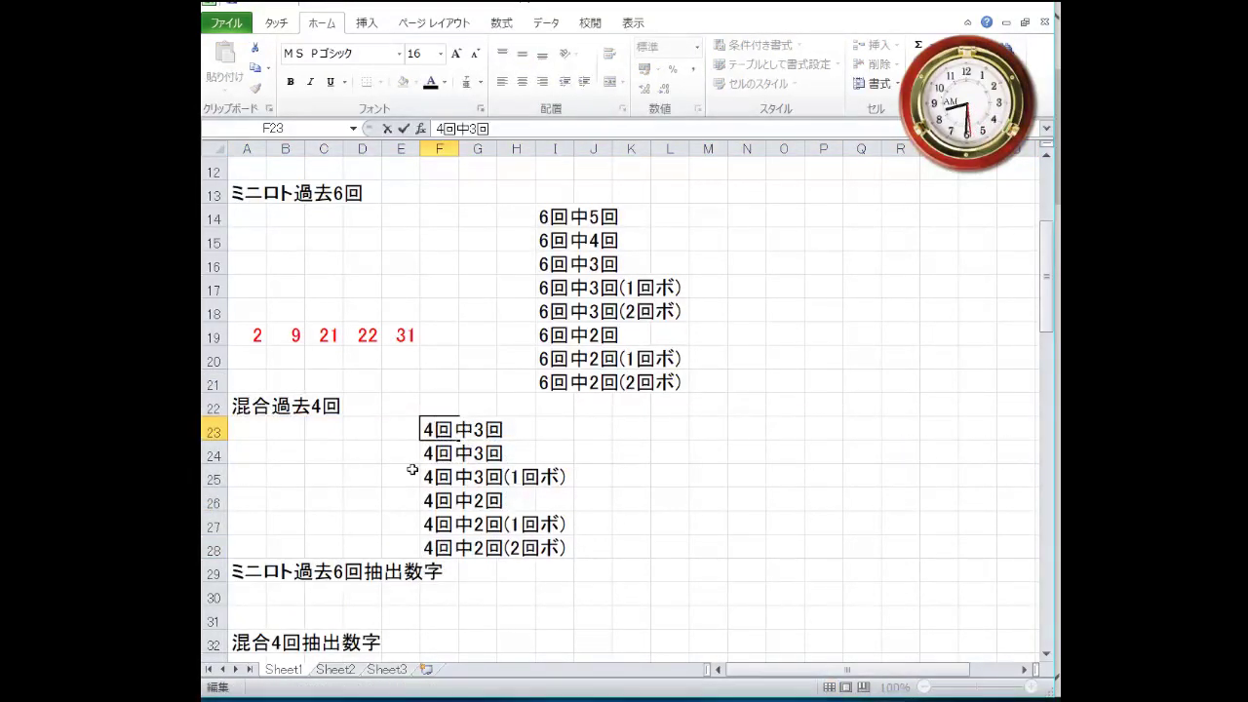
key("Right")
key("Right")
key("Right")
key("BackSpace")
type("4")
key("Return")
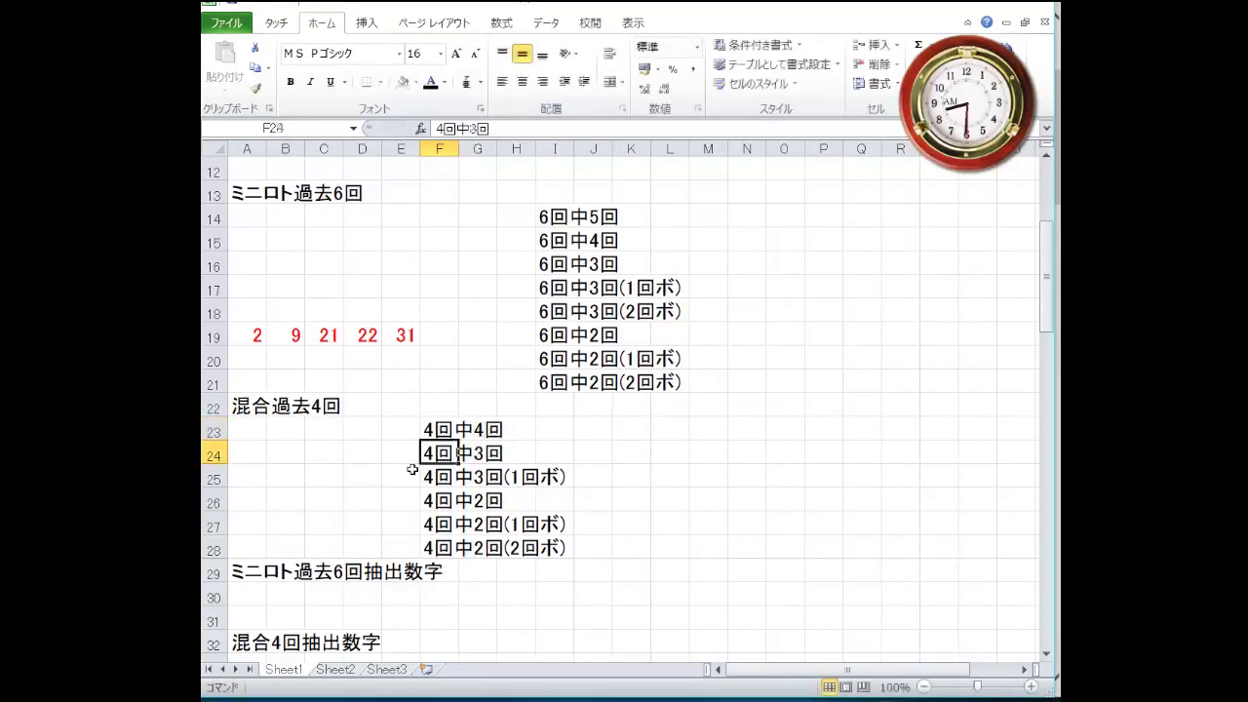
Step: Enter 31 in A23 for 4回中4回 and 15 in A24 for 4回中3回
key("Up")
key("Left")
key("Left")
key("Left")
key("Left")
key("Left")
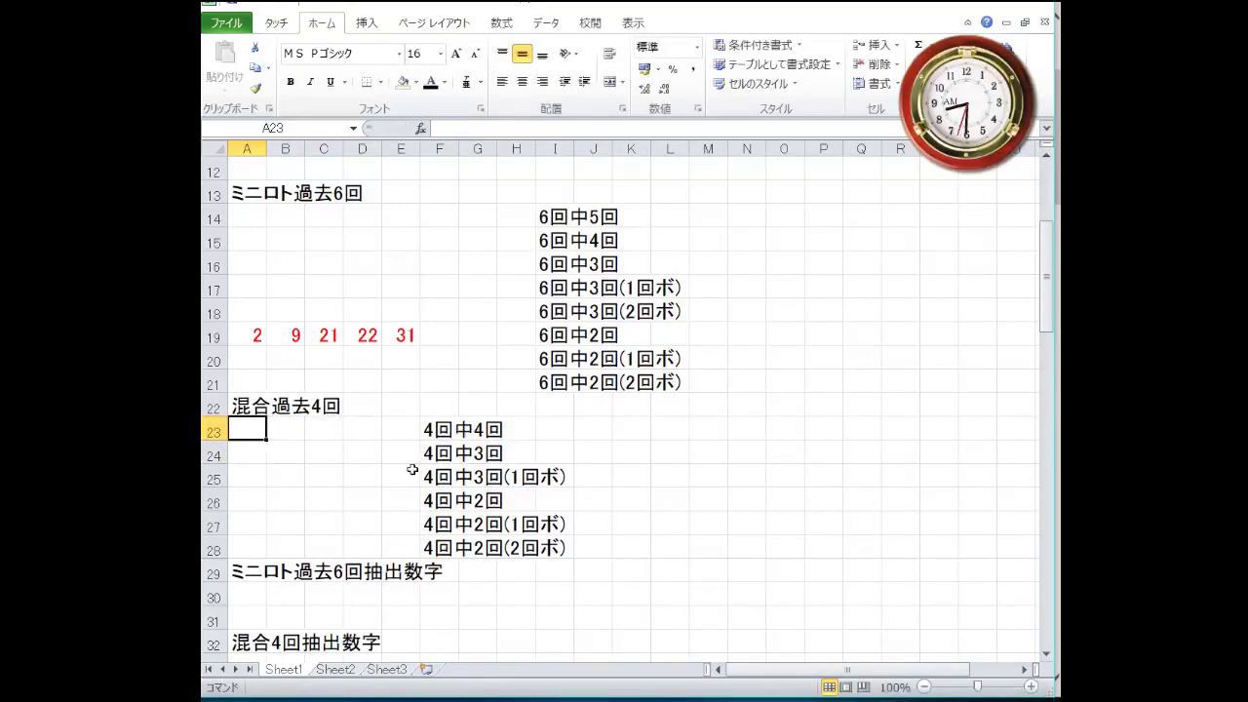
type("31")
key("Return")
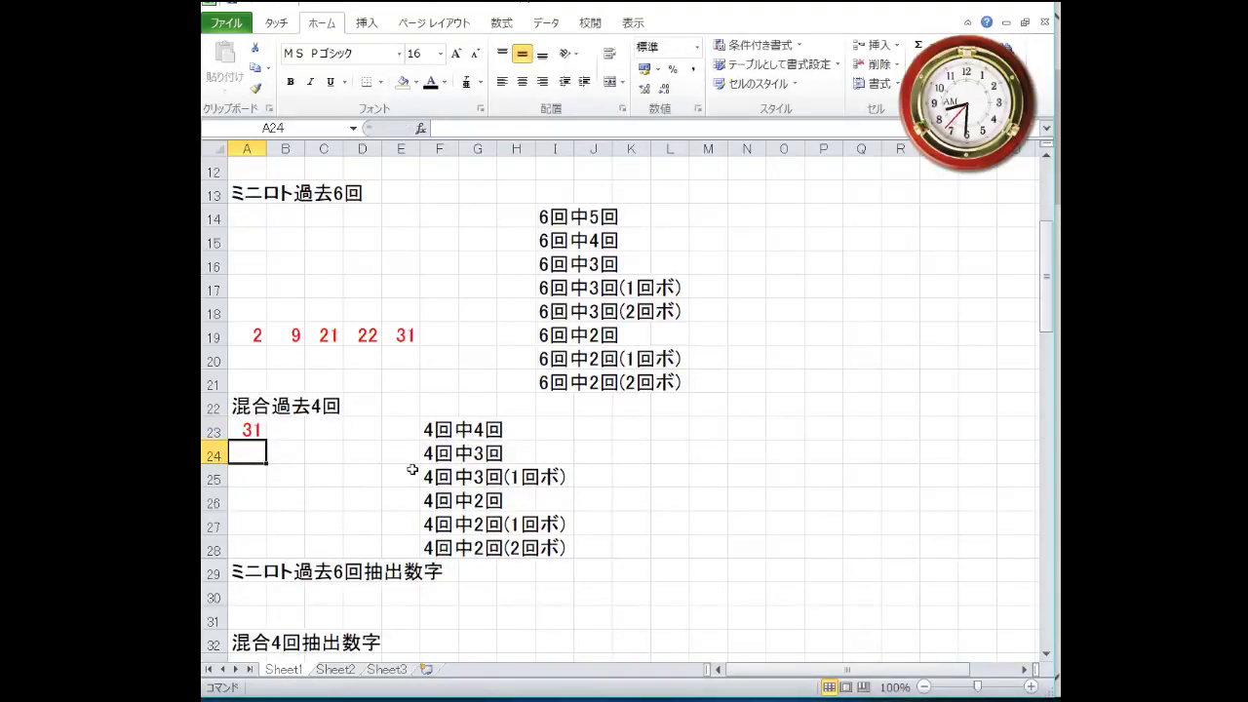
type("15")
key("Return")
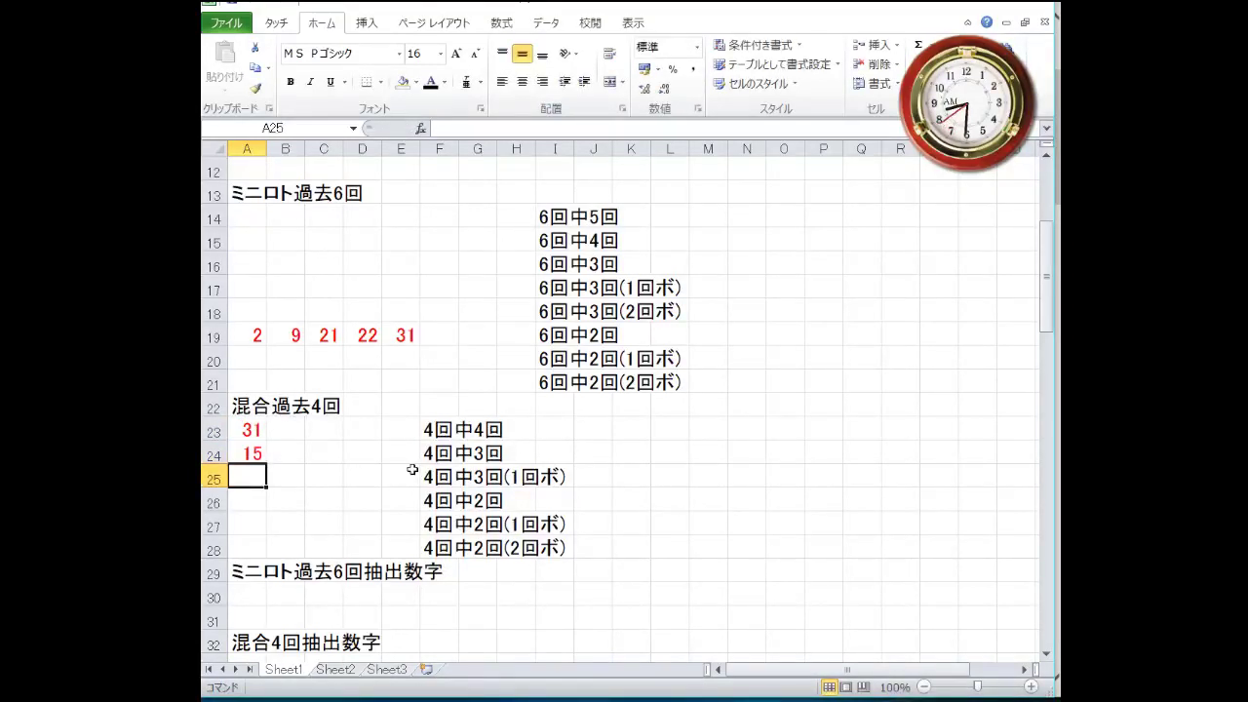
Step: Enter 6, 22 and 29 in A26:C26 as the mixed-draw numbers for 4回中2回
key("Return")
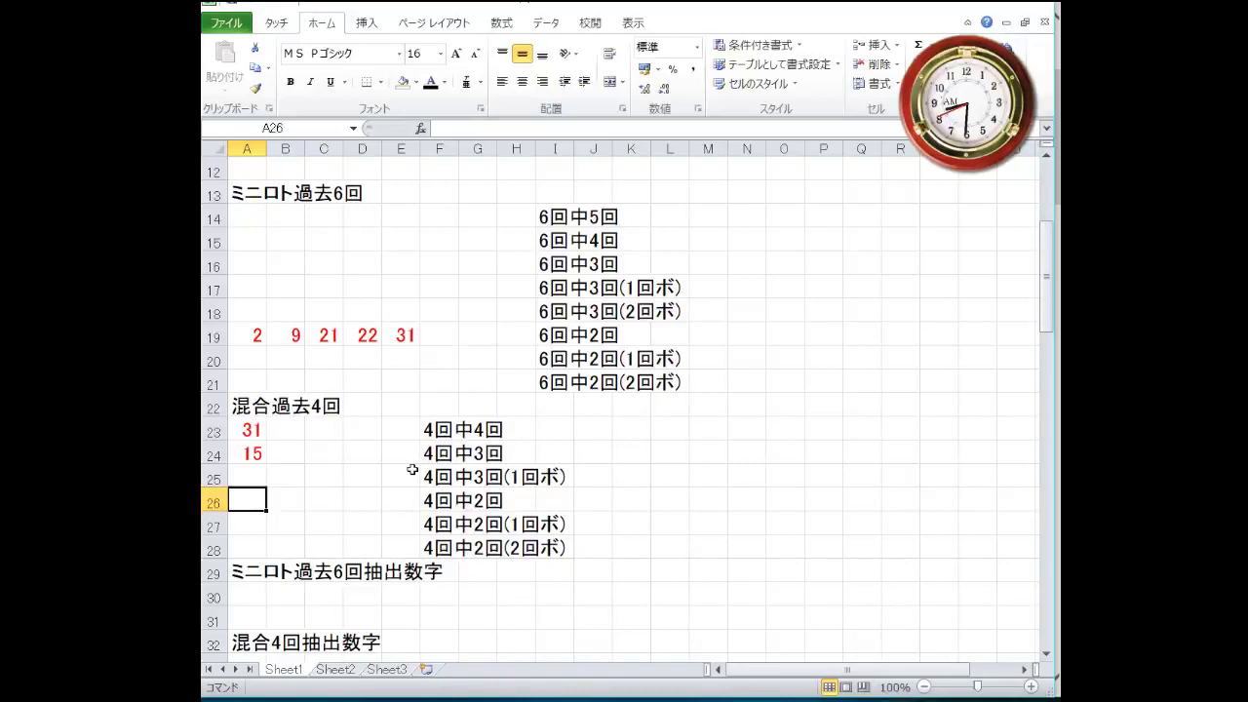
type("6")
key("Tab")
type("22")
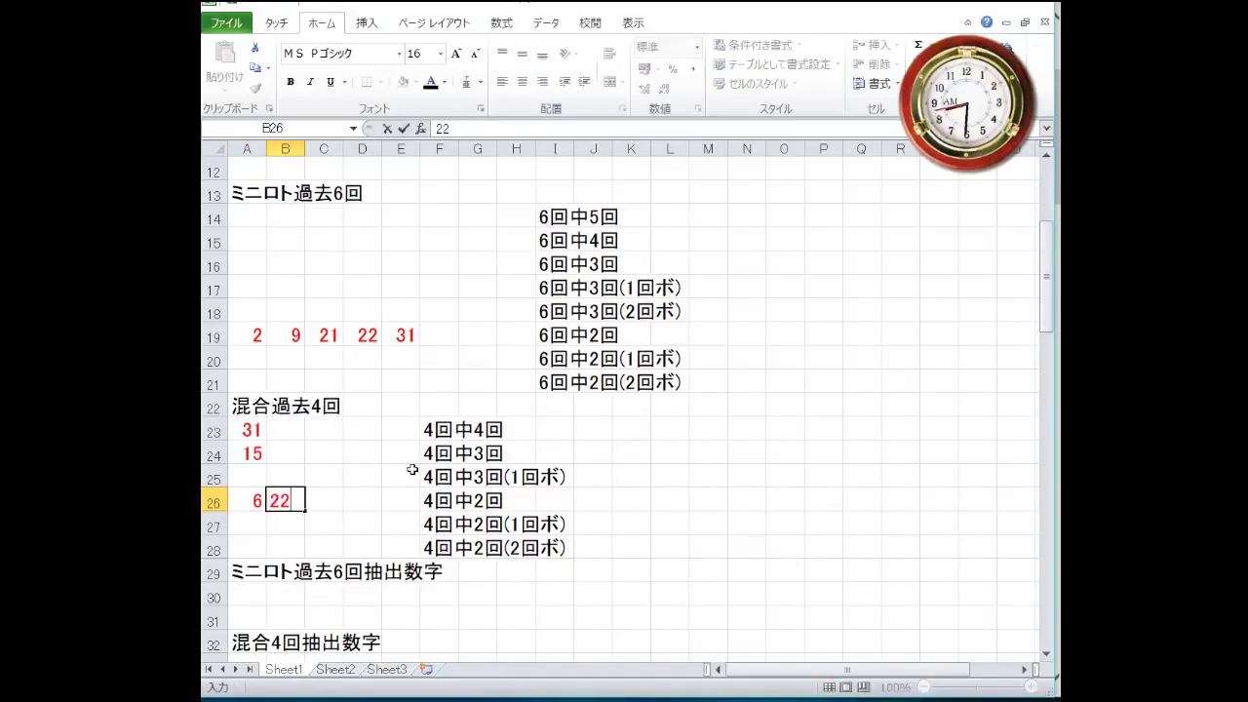
key("Tab")
type("27")
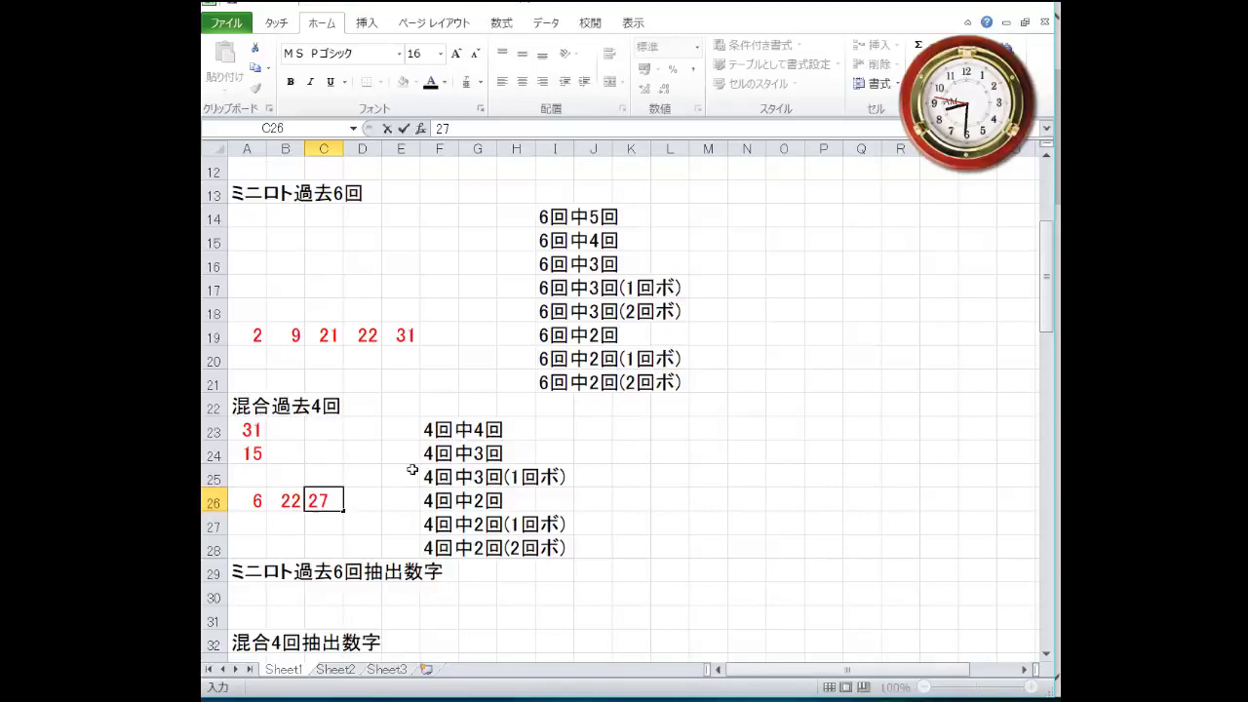
key("BackSpace")
type("9")
key("Return")
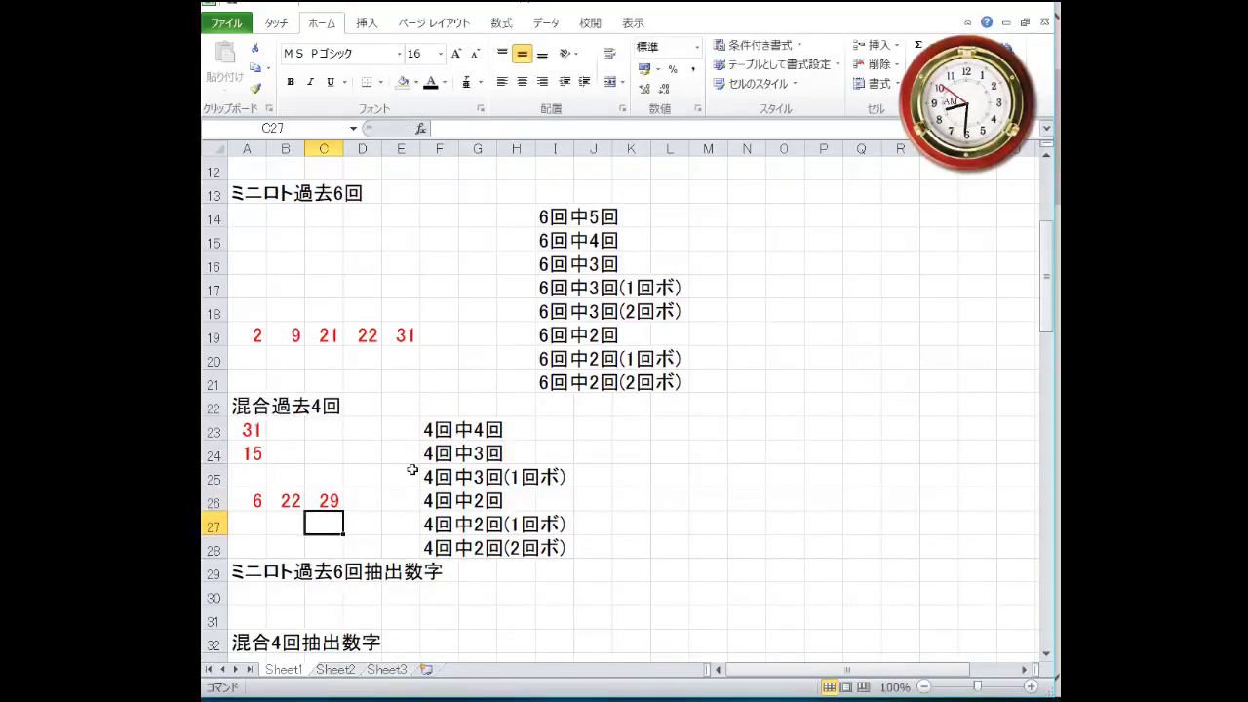
key("Down")
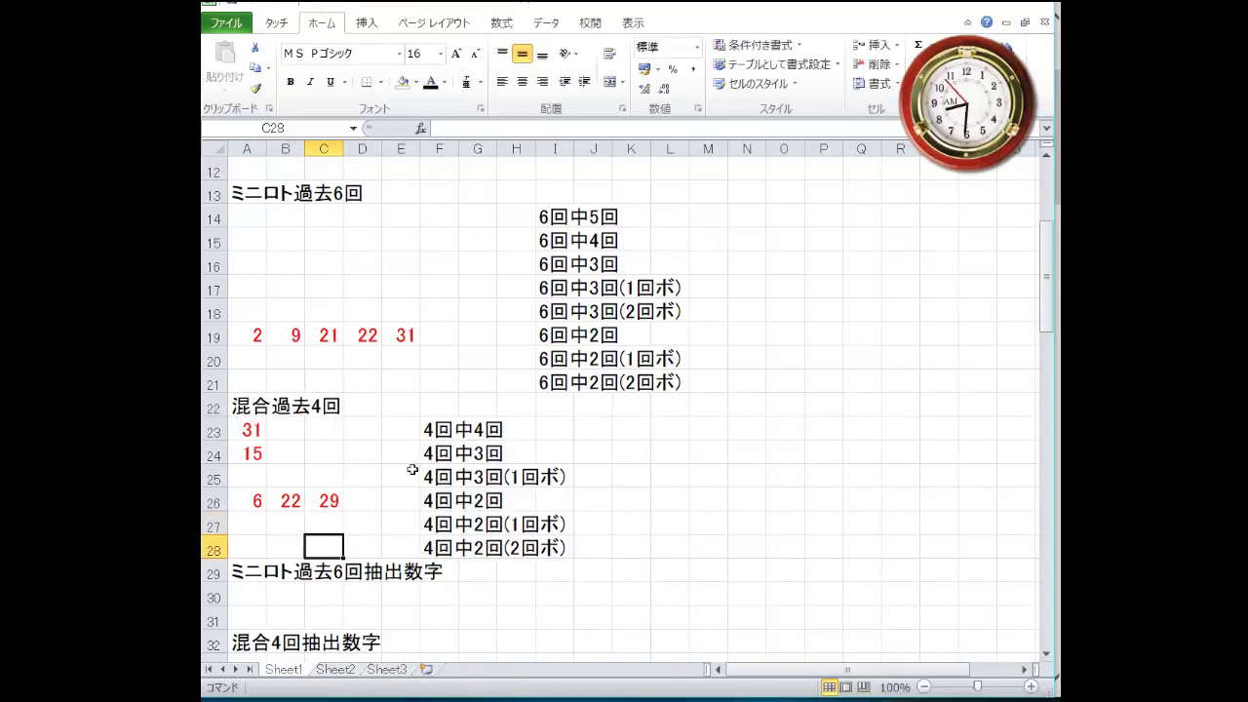
Step: Enter 2, 3, 4 and 5 in A30:D30 under ミニロト過去6回抽出数字
key("Down")
key("Down")
key("Left")
key("Left")
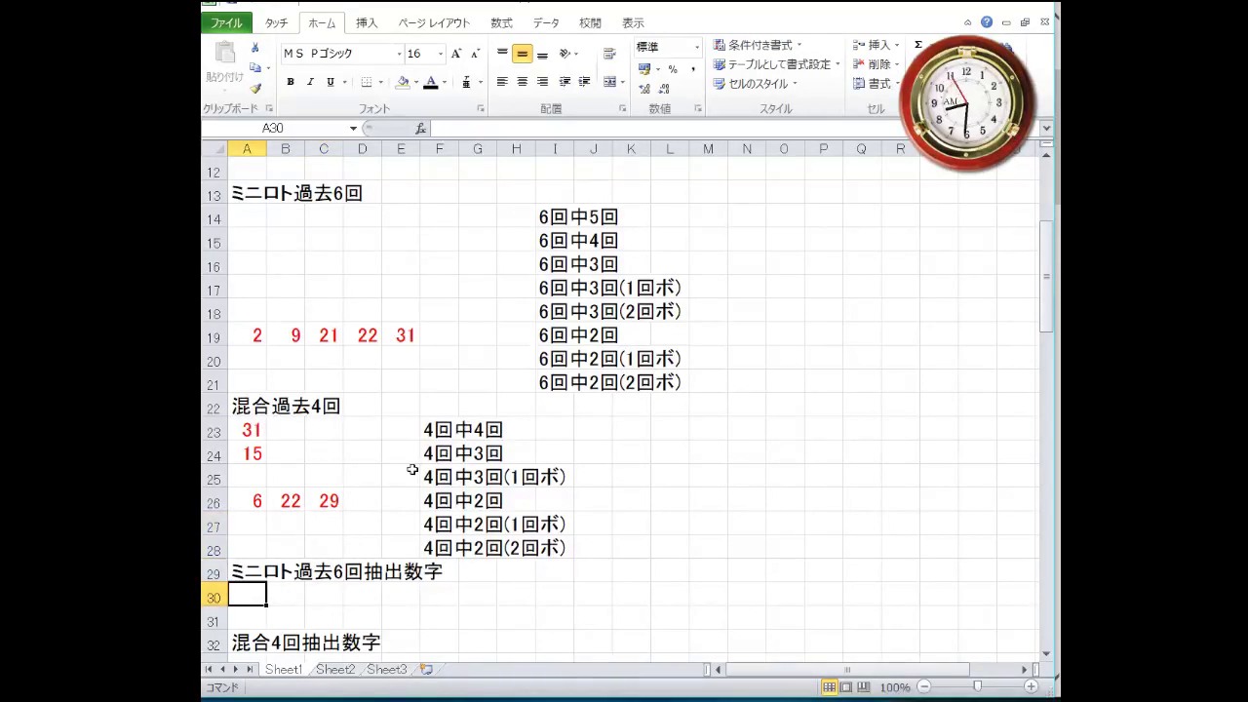
type("2")
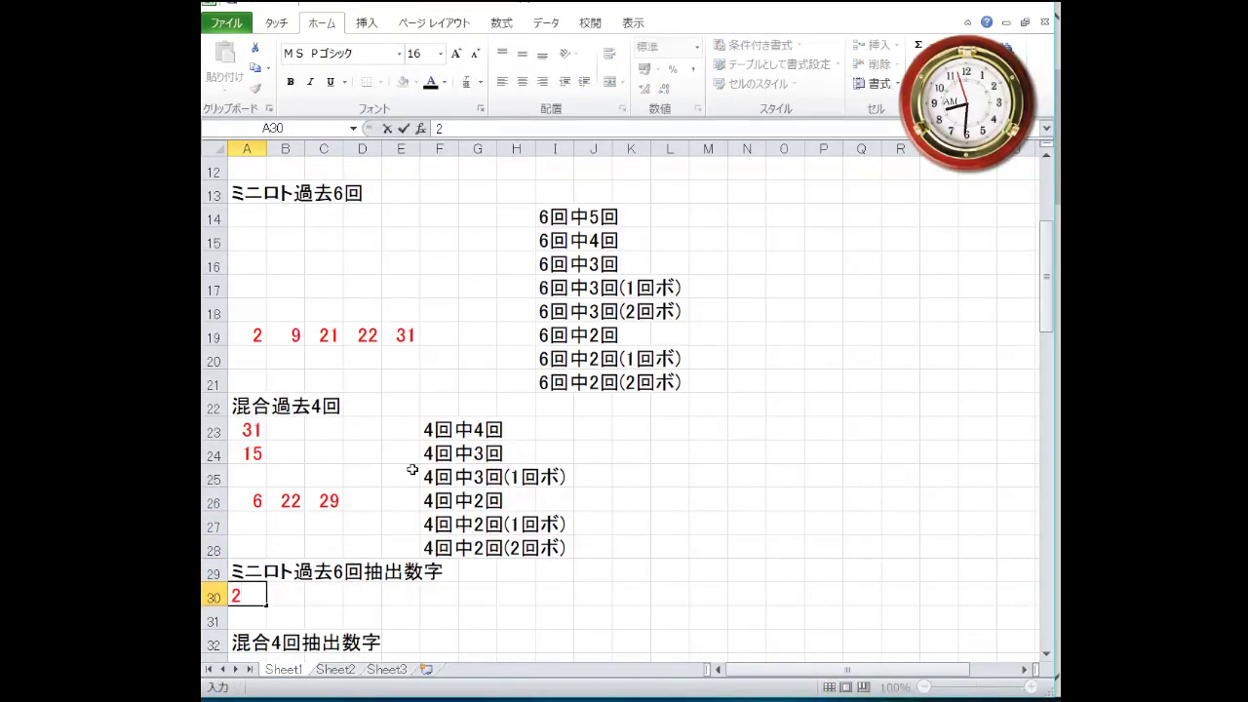
key("Right")
type("3")
type("4")
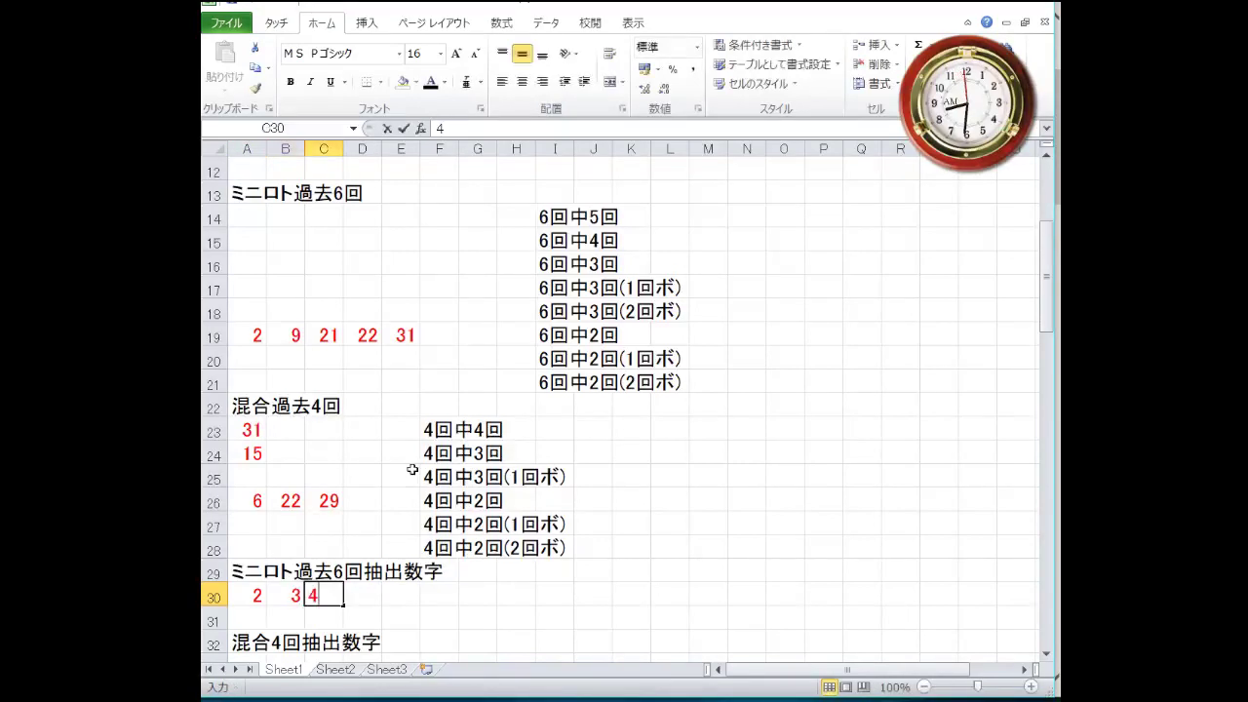
key("Tab")
type("5")
key("Tab")
Step: Continue the ミニロト extracted numbers with 6, 9, 11 and 12 in E30:H30
type("6")
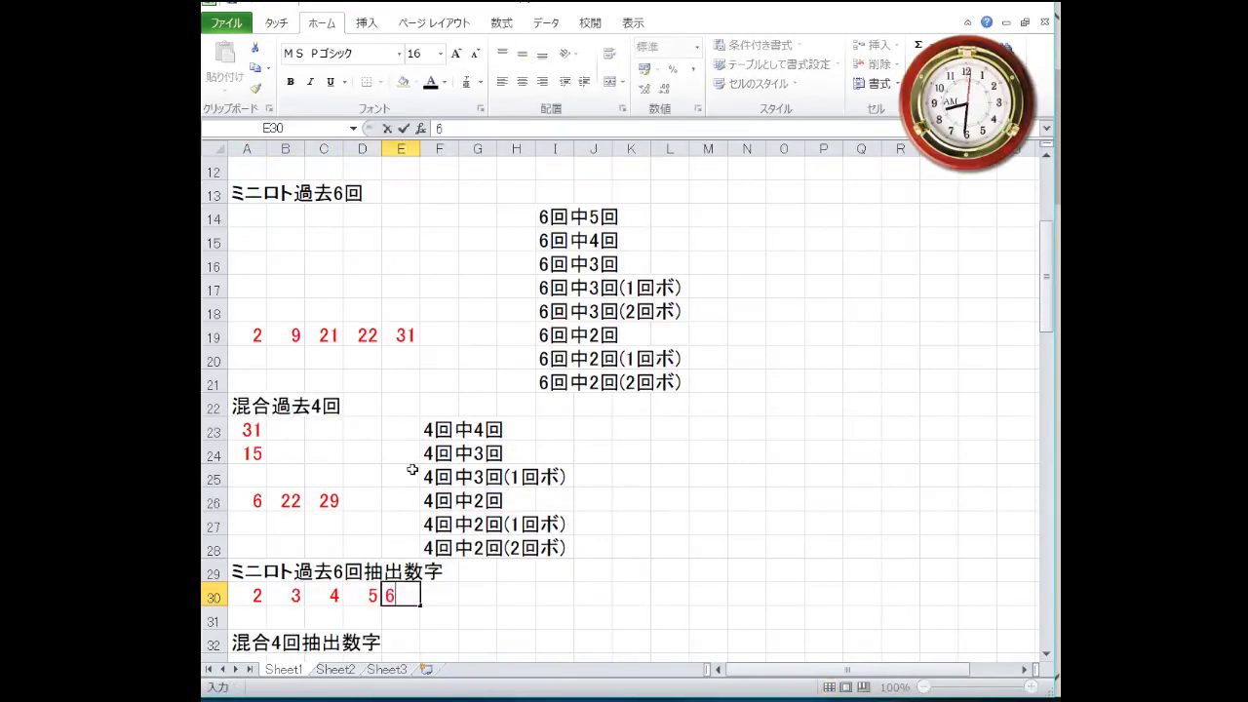
key("Tab")
type("9")
key("Tab")
type("1")
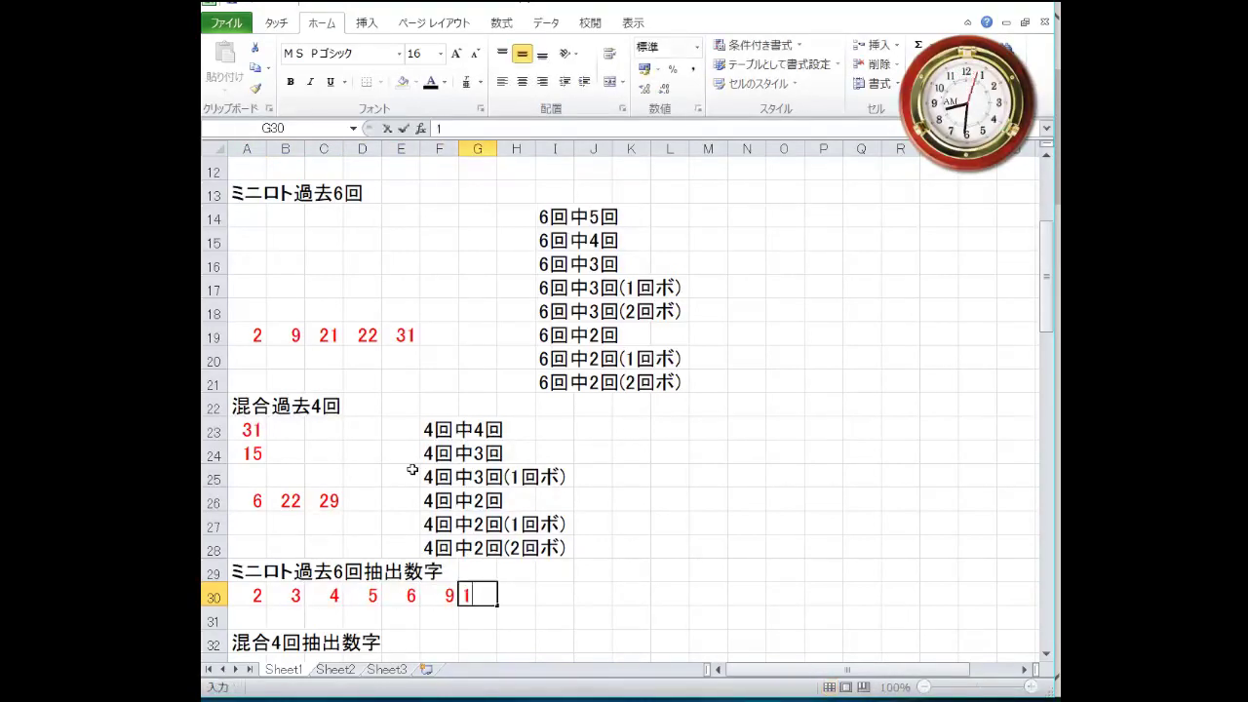
type("11")
key("Tab")
type("12")
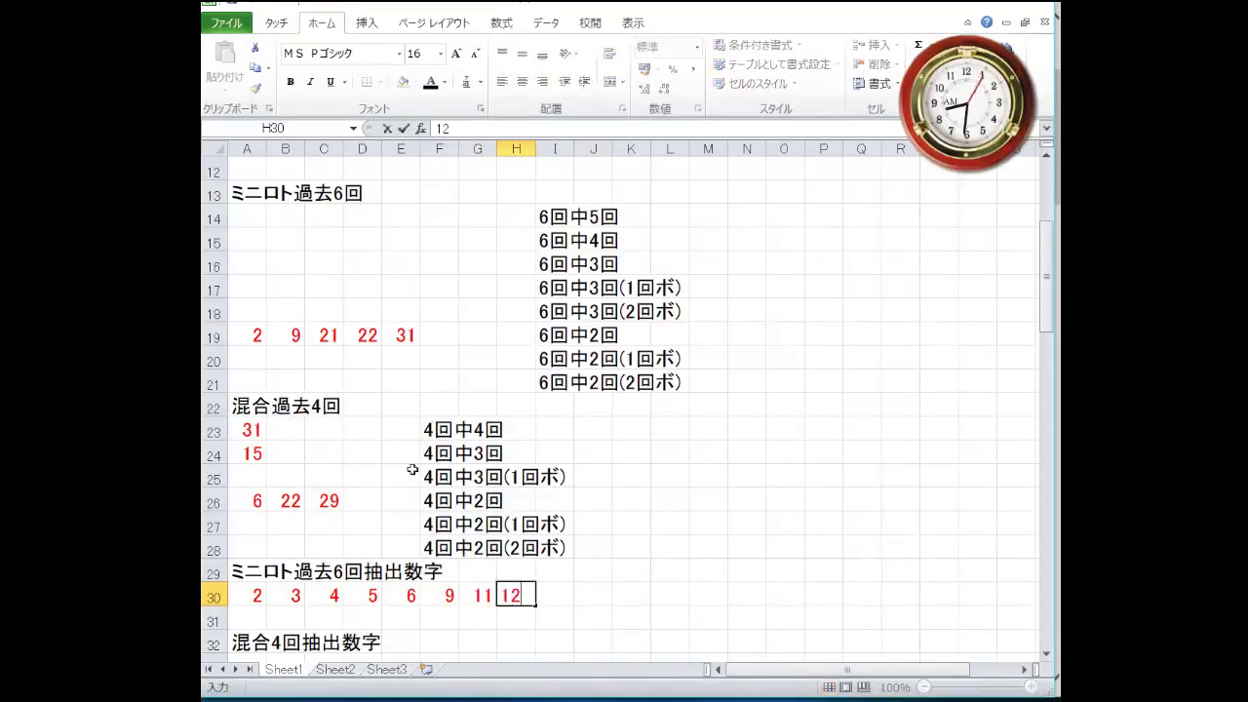
key("Tab")
Step: Complete row 30 of the ミニロト extracted numbers with 15, 16, 17 and 18 in I30:L30
type("15")
key("Tab")
type("16")
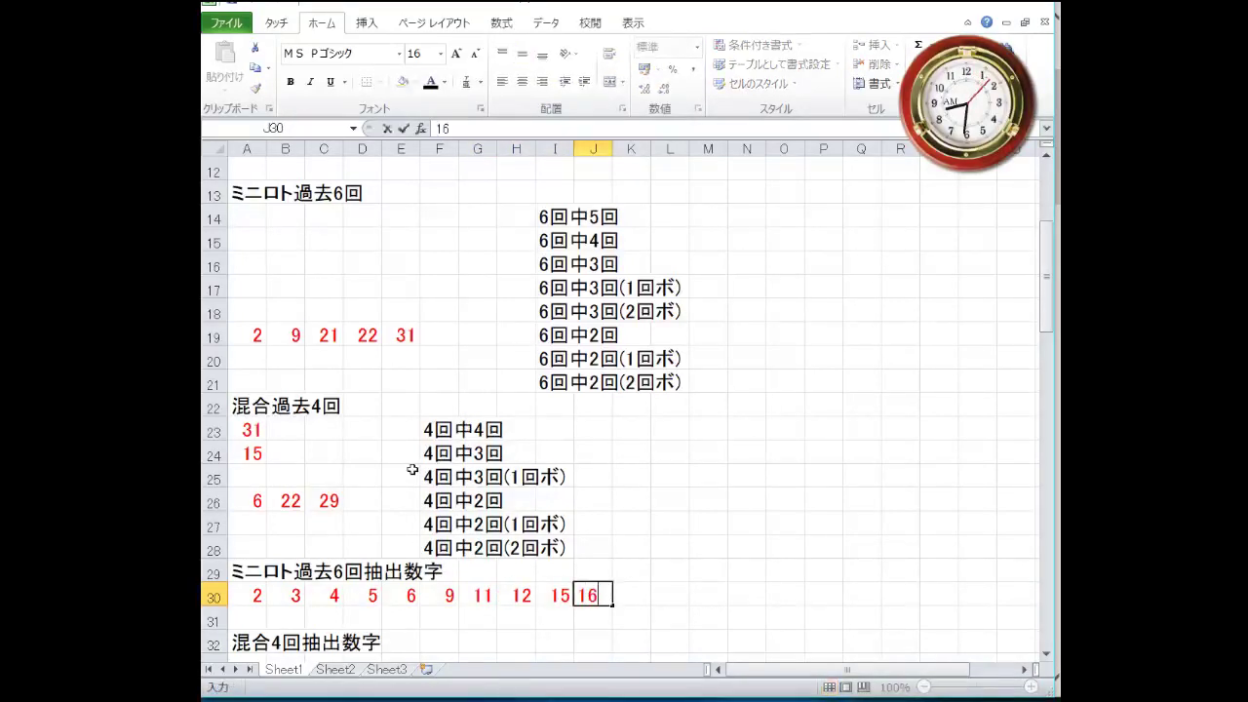
key("Tab")
type("17")
key("Tab")
type("18")
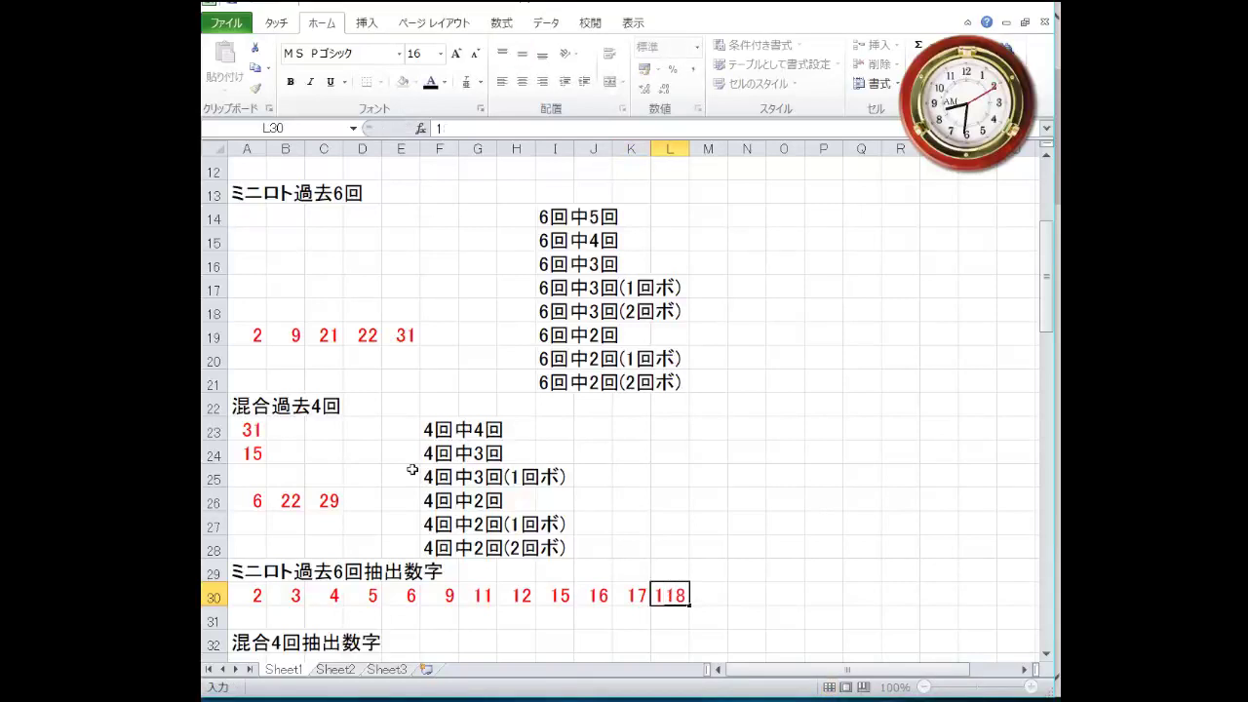
key("Return")
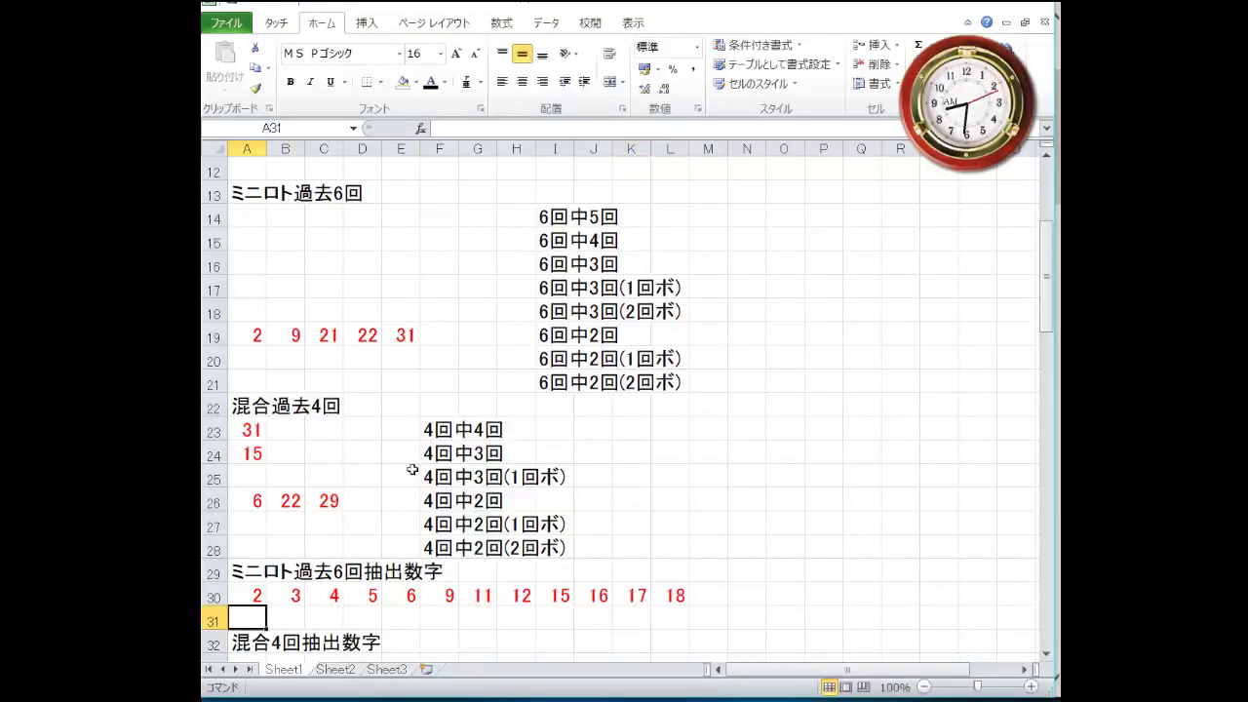
Step: Enter 21, 22, 23 and 25 in A31:D31 as the second row of ミニロト extracted numbers
type("21")
key("Tab")
type("22")
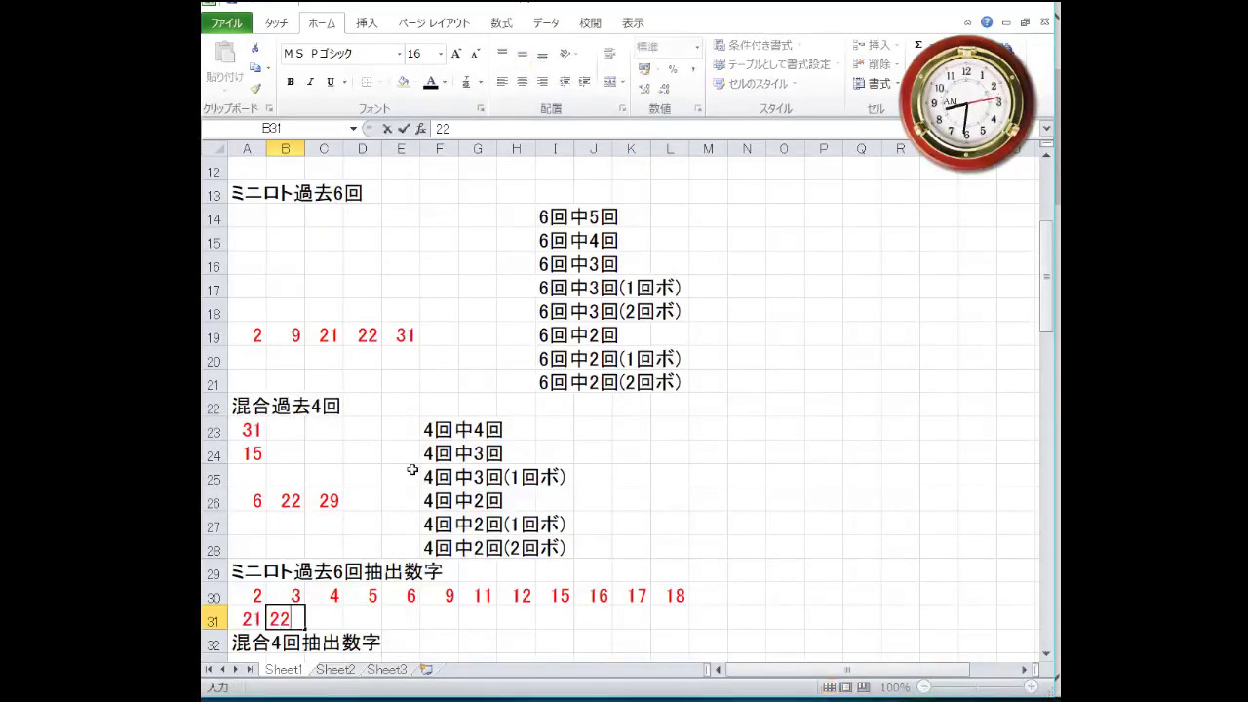
key("Tab")
type("23")
key("Tab")
type("25")
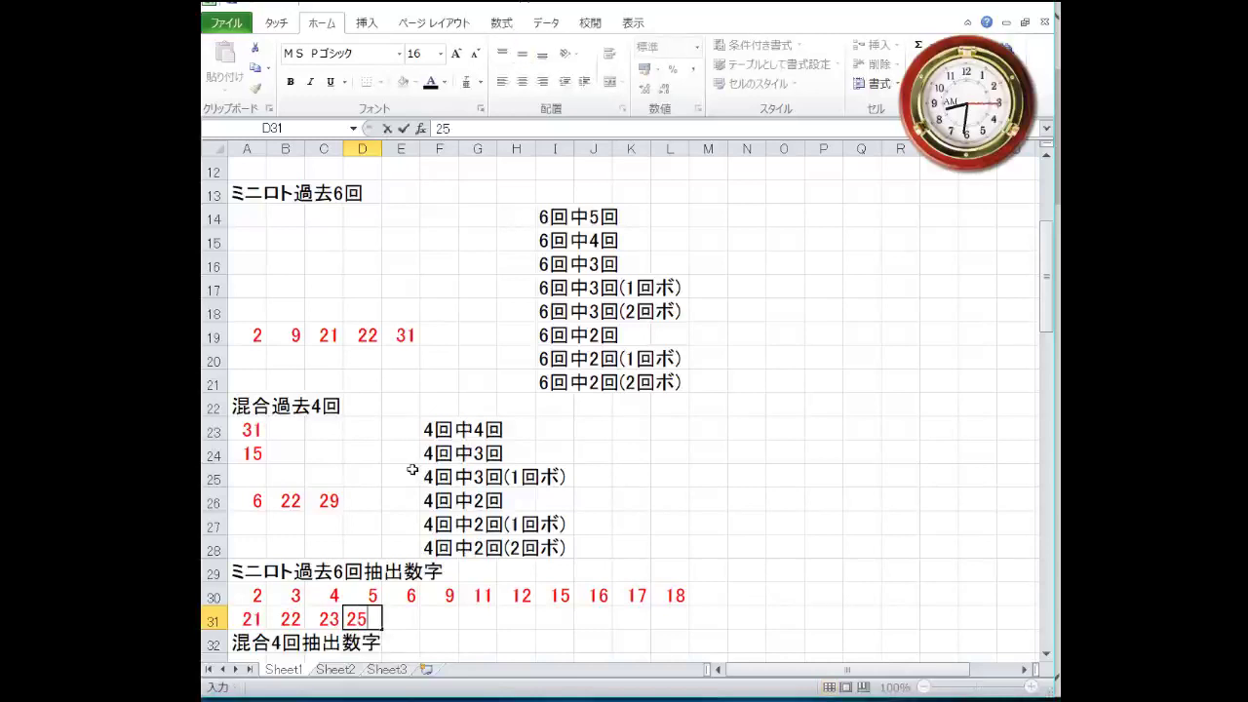
key("Tab")
Step: Complete row 31 of the ミニロト extracted numbers with 28, 29, 30 and 31 in E31:H31
type("28")
key("Tab")
type("2")
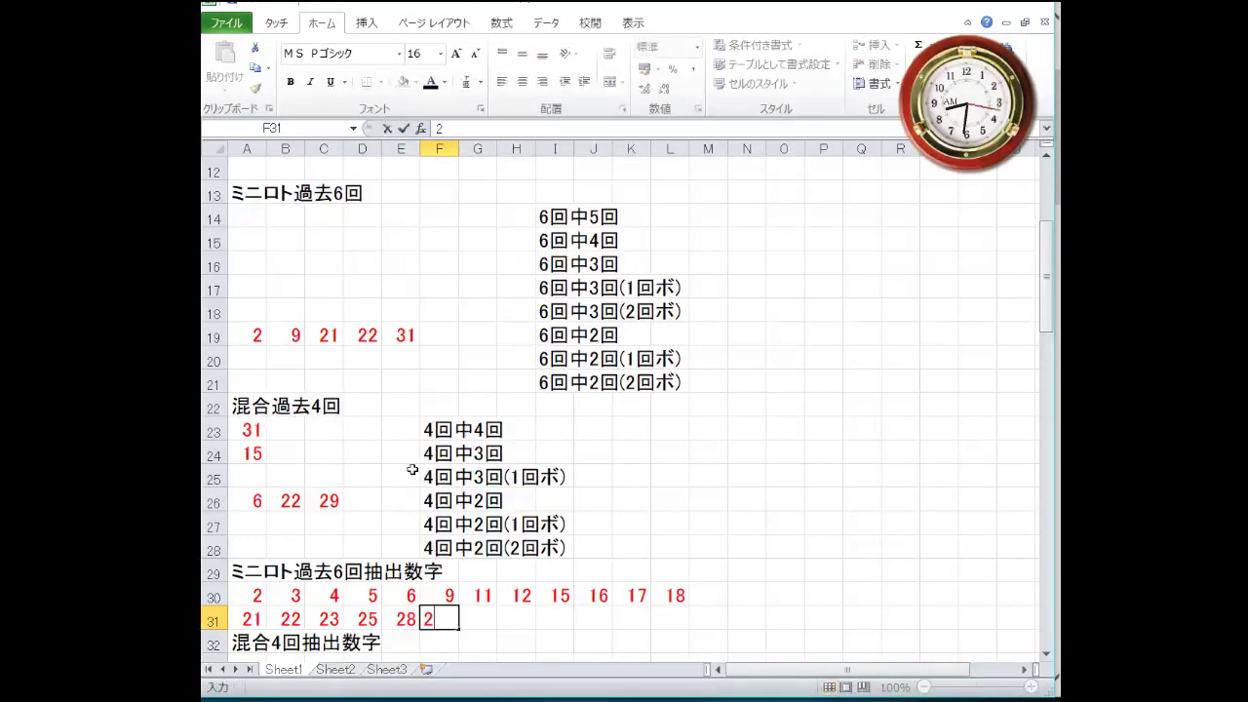
type("9")
key("Tab")
type("30")
key("Tab")
type("31")
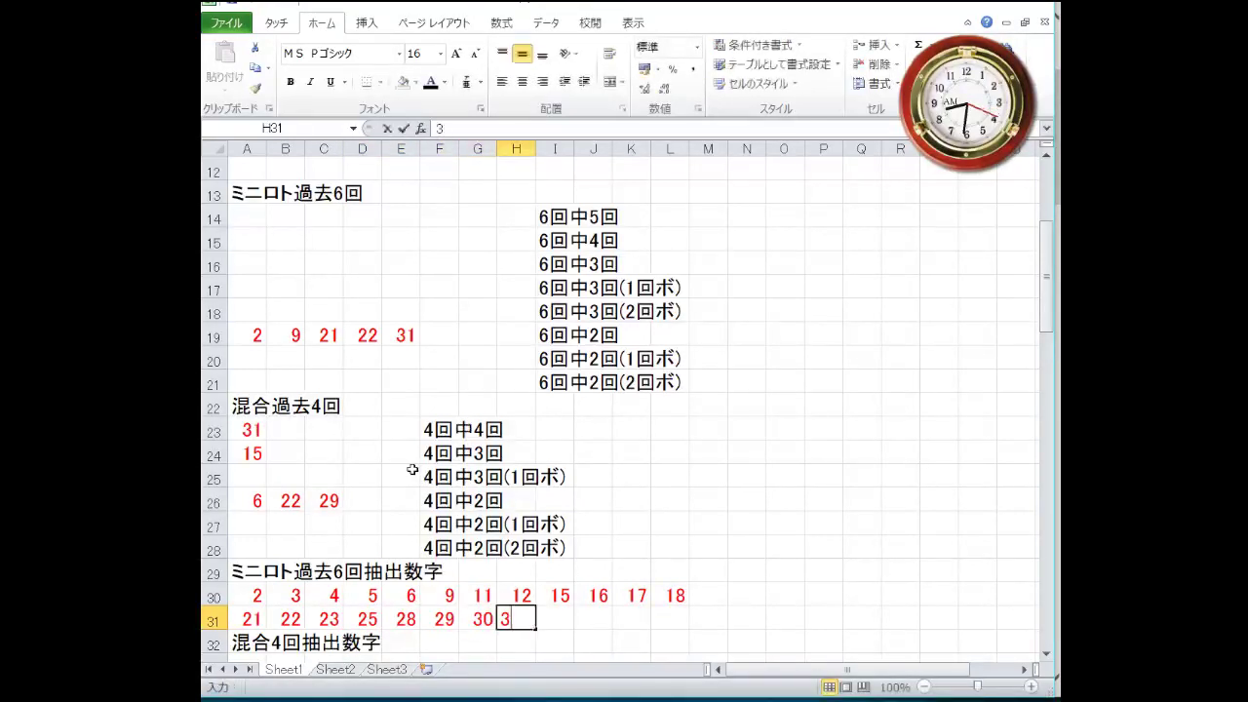
key("Down")
Step: Enter 1, 2, 3 and 5 in A33:D33 under 混合4回抽出数字
key("Down")
key("Left")
key("Left")
key("Left")
key("Left")
key("Left")
key("Left")
key("Left")
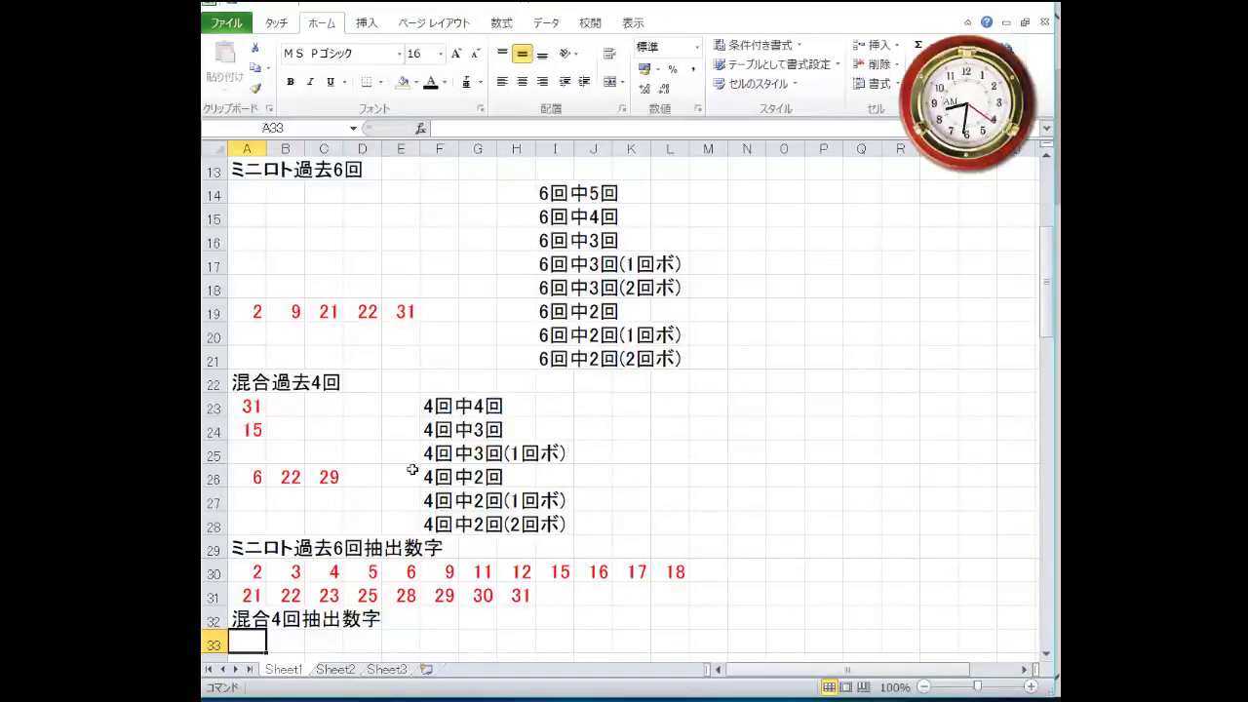
type("1")
key("Tab")
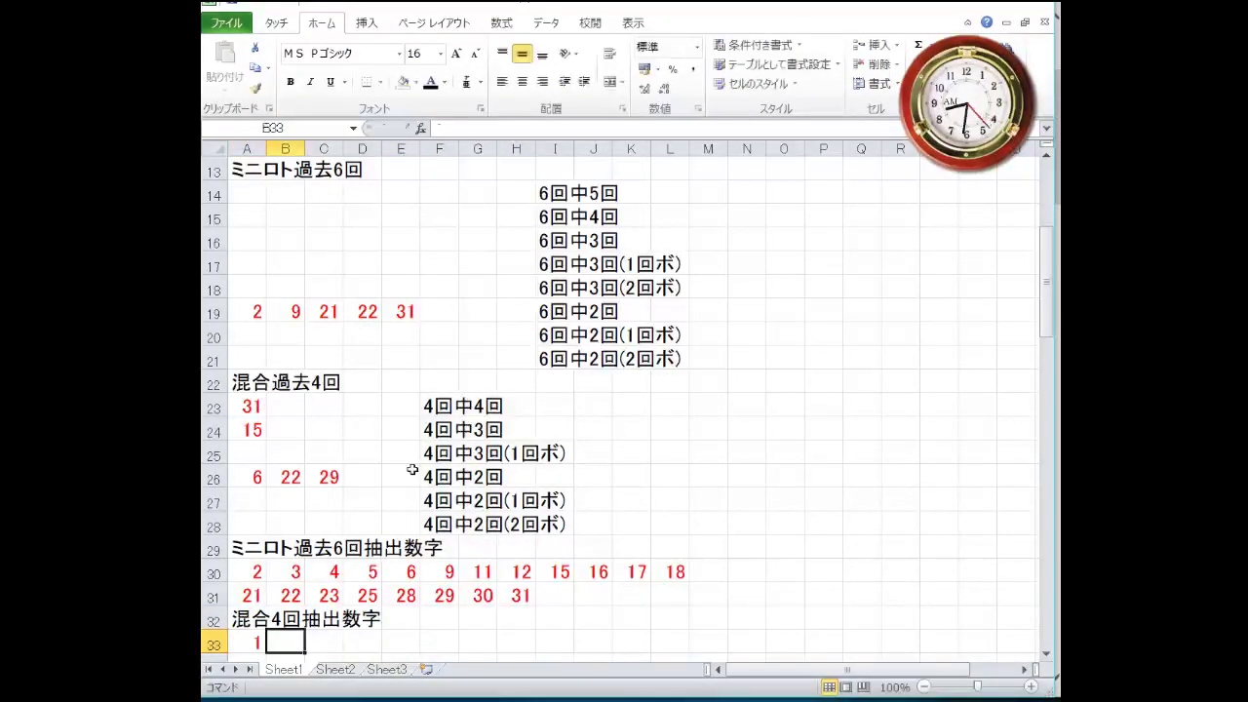
type("2")
key("Tab")
type("3")
key("Tab")
type("3")
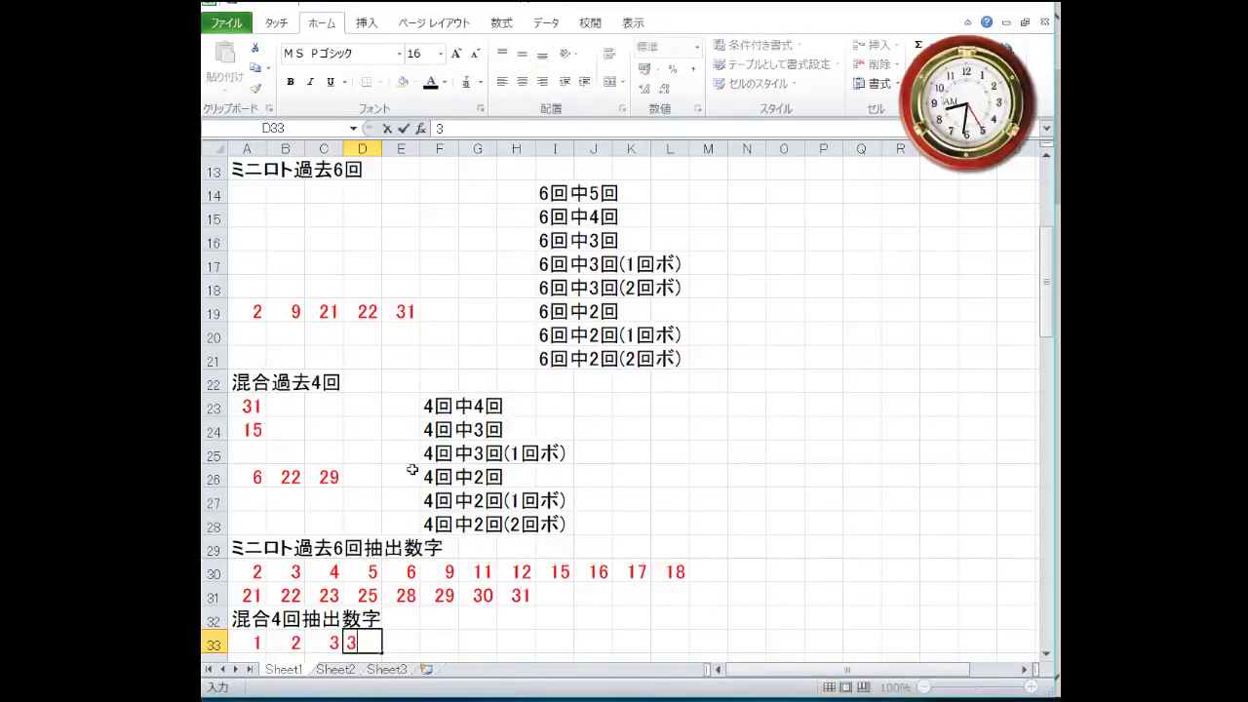
key("Tab")
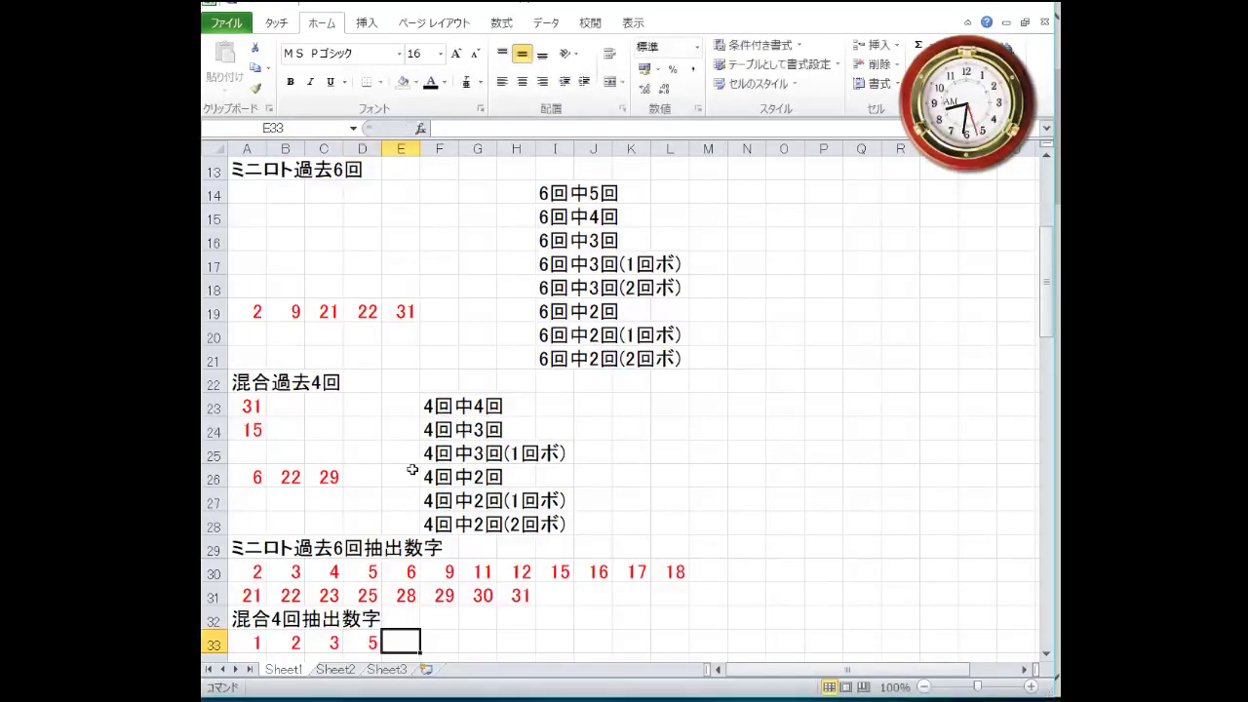